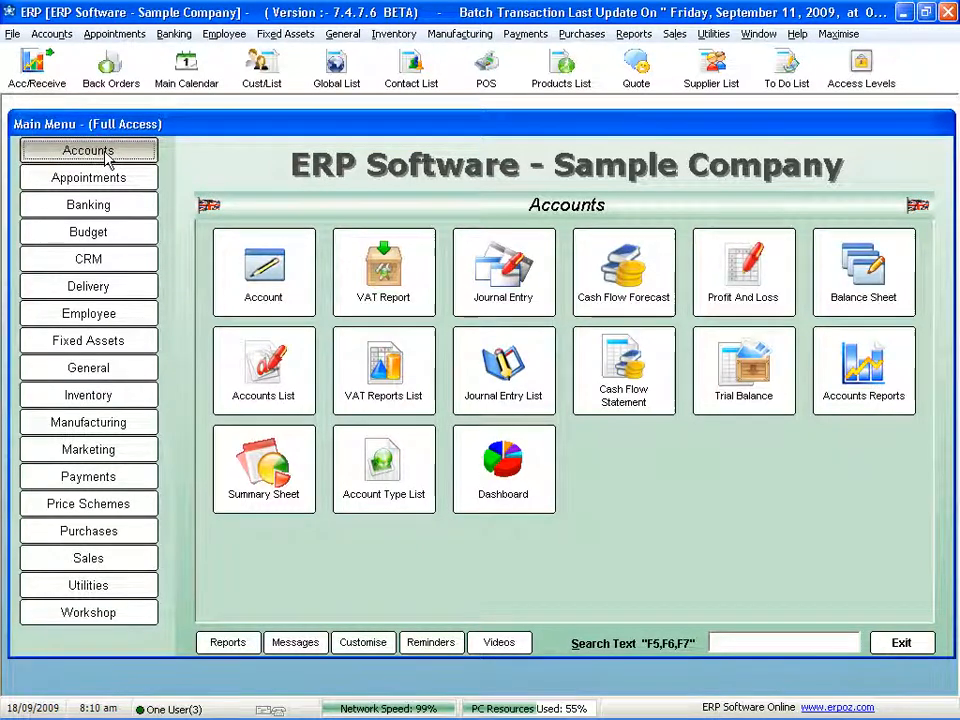
Step: Browse the functions offered in the Banking, Budget, CRM, Delivery, Employee, General and Sales modules
click(118, 205)
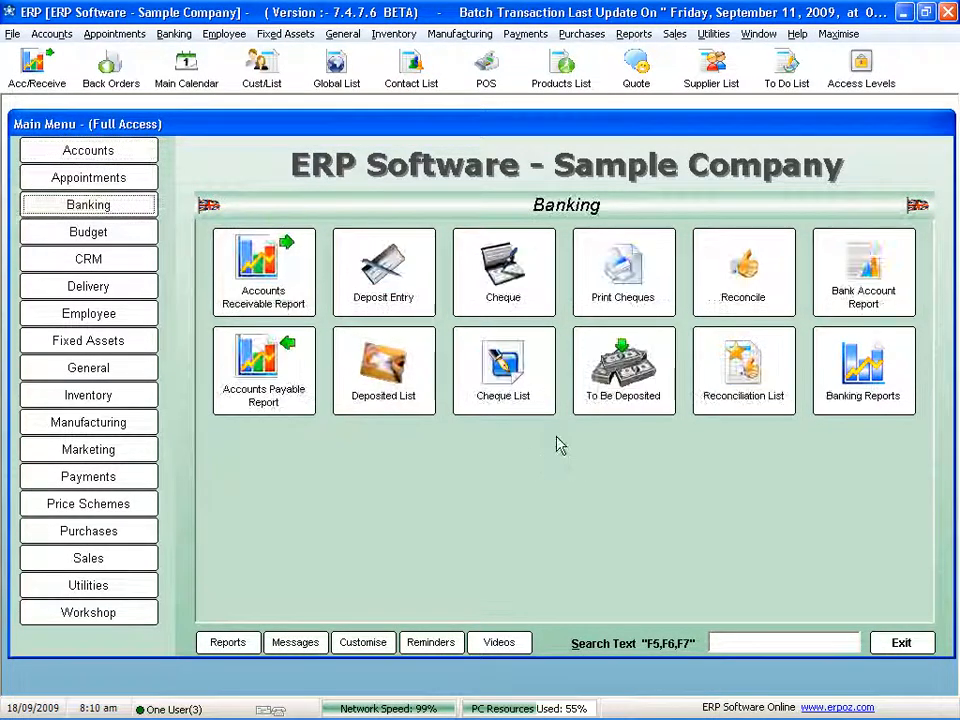
click(112, 236)
click(112, 262)
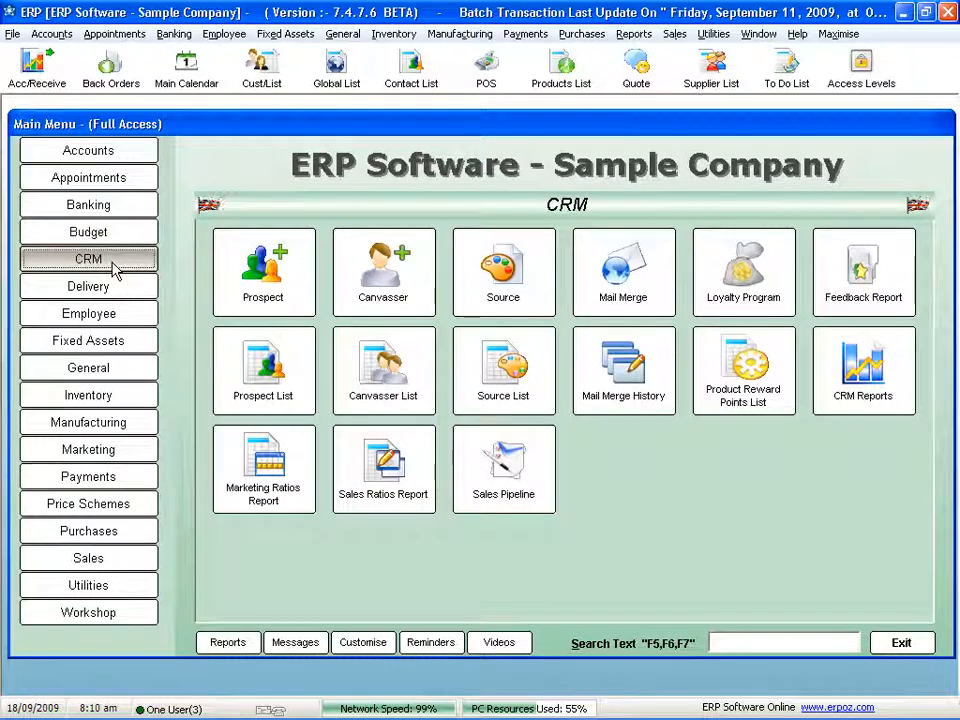
click(107, 289)
click(101, 314)
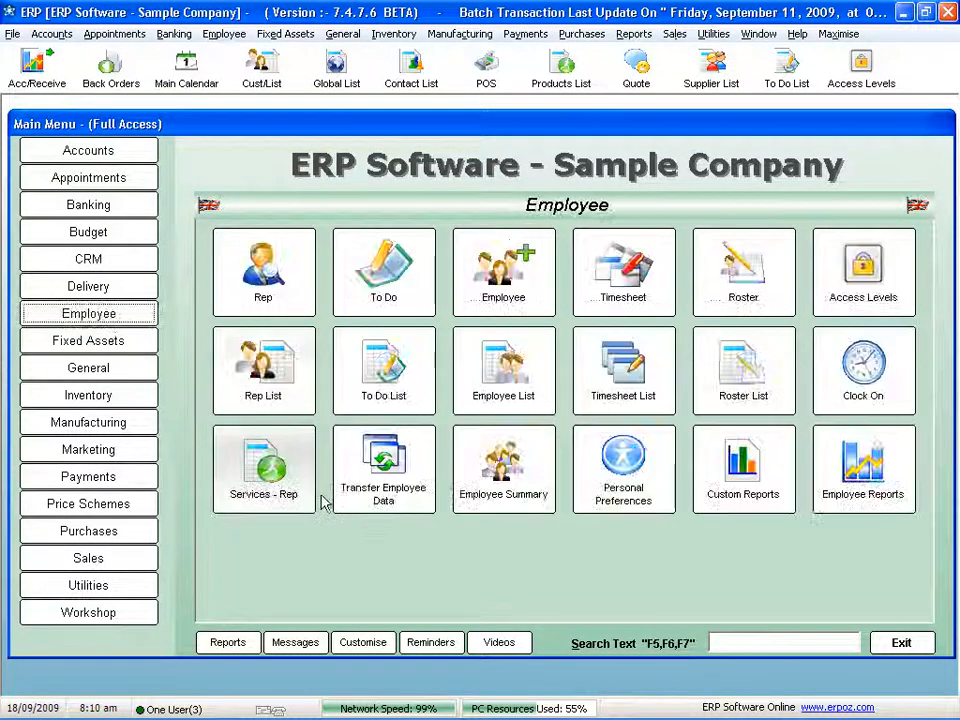
click(80, 368)
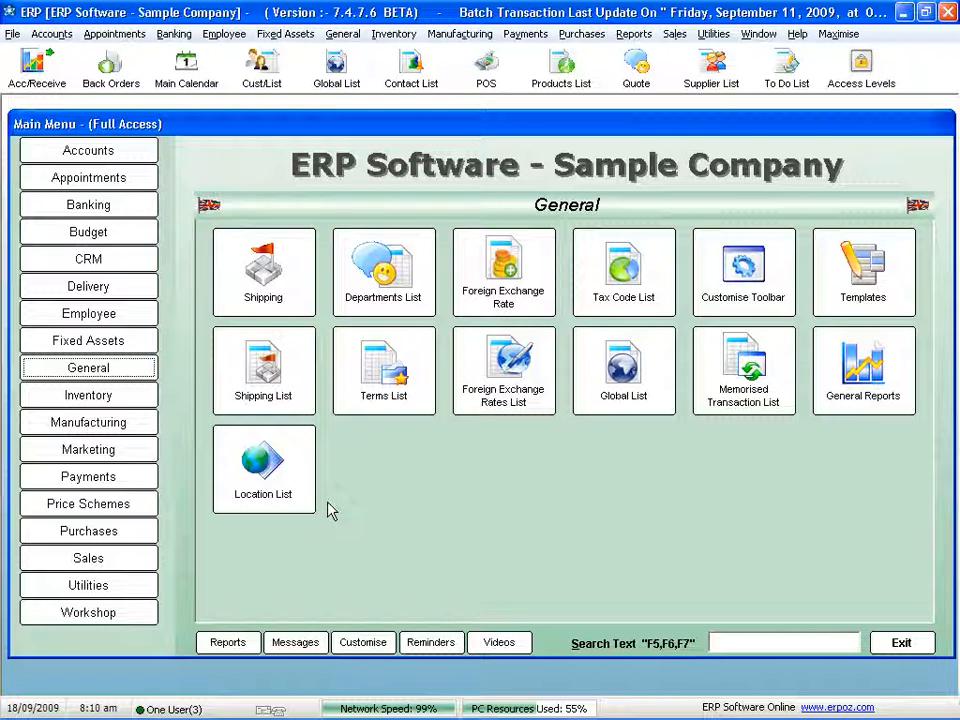
click(80, 560)
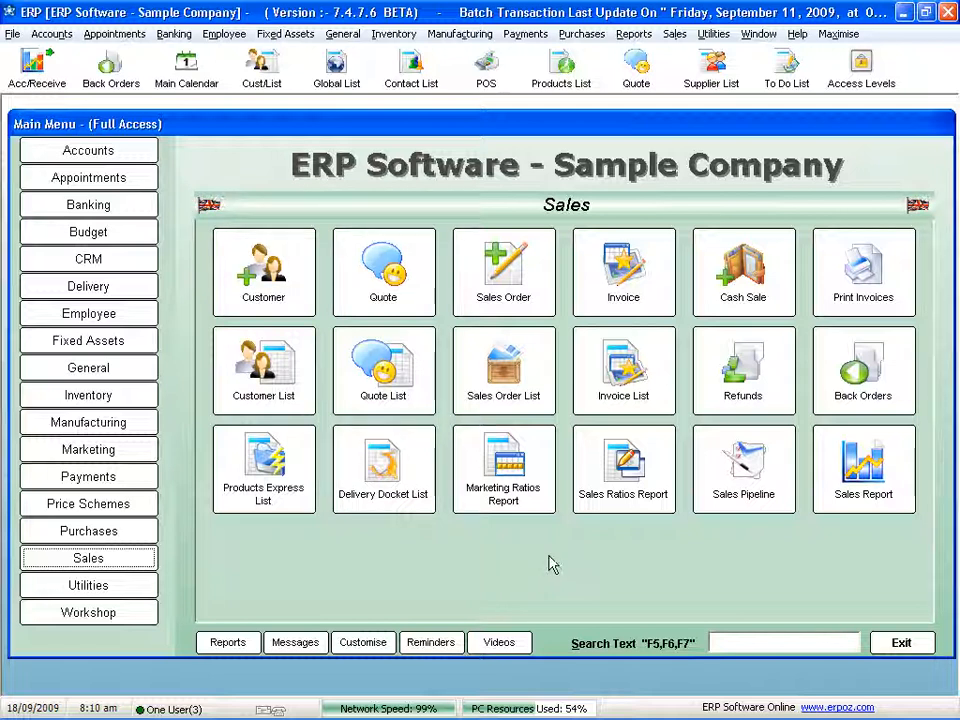
Step: Review the reports available for Sales, Purchases, Marketing, Inventory, Fixed Assets, Budget and Appointments in the Report Selector, and close it
click(860, 487)
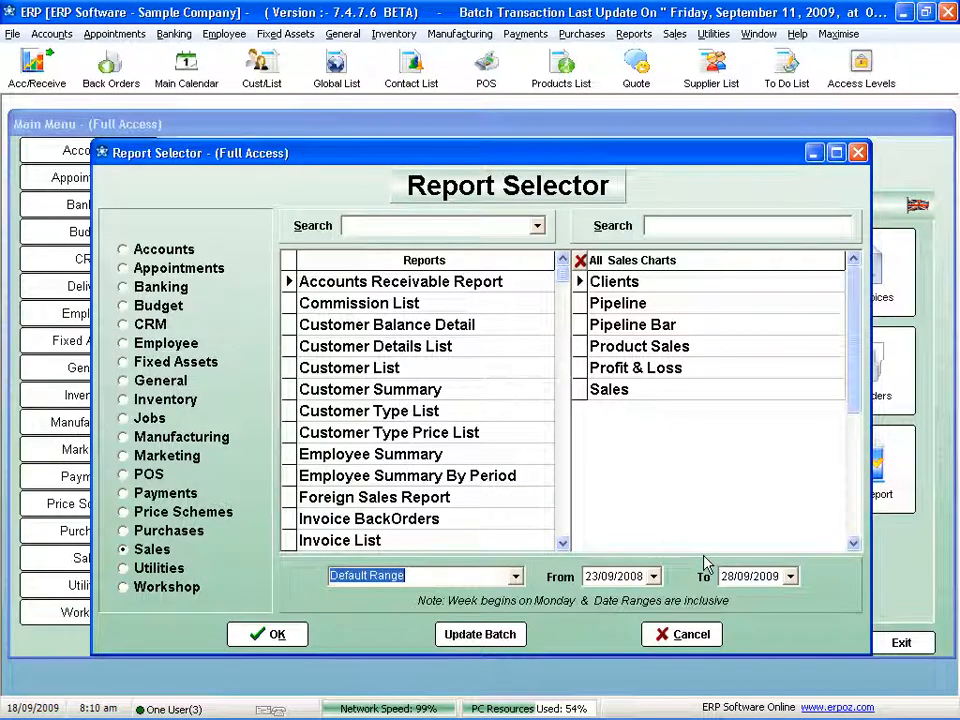
click(408, 347)
scroll(408, 347, down, 7)
scroll(408, 347, down, 18)
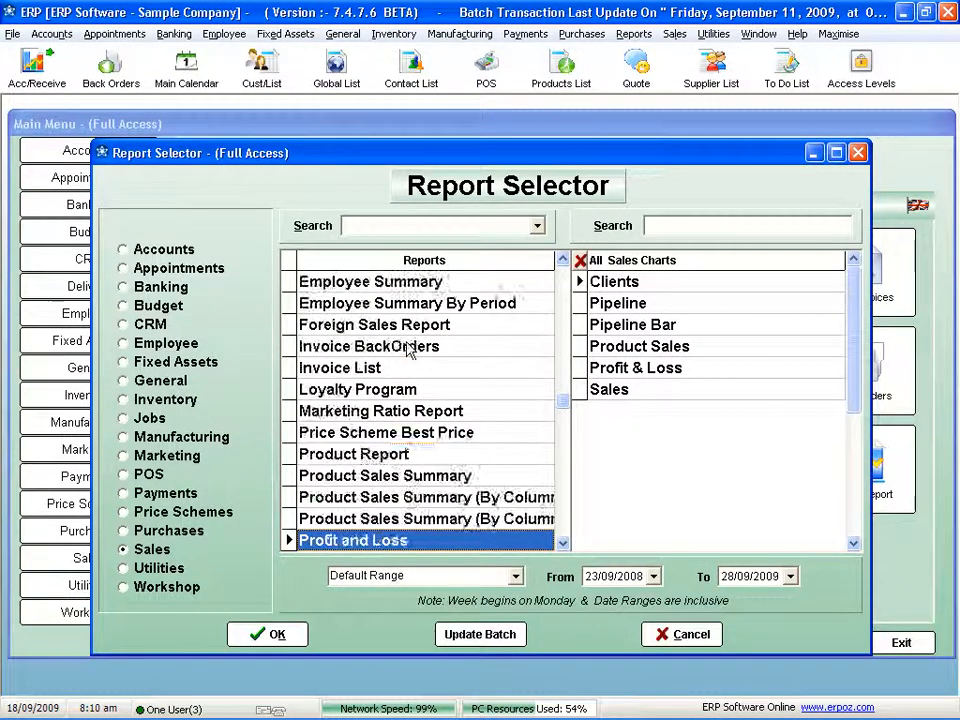
click(150, 530)
click(159, 456)
click(160, 399)
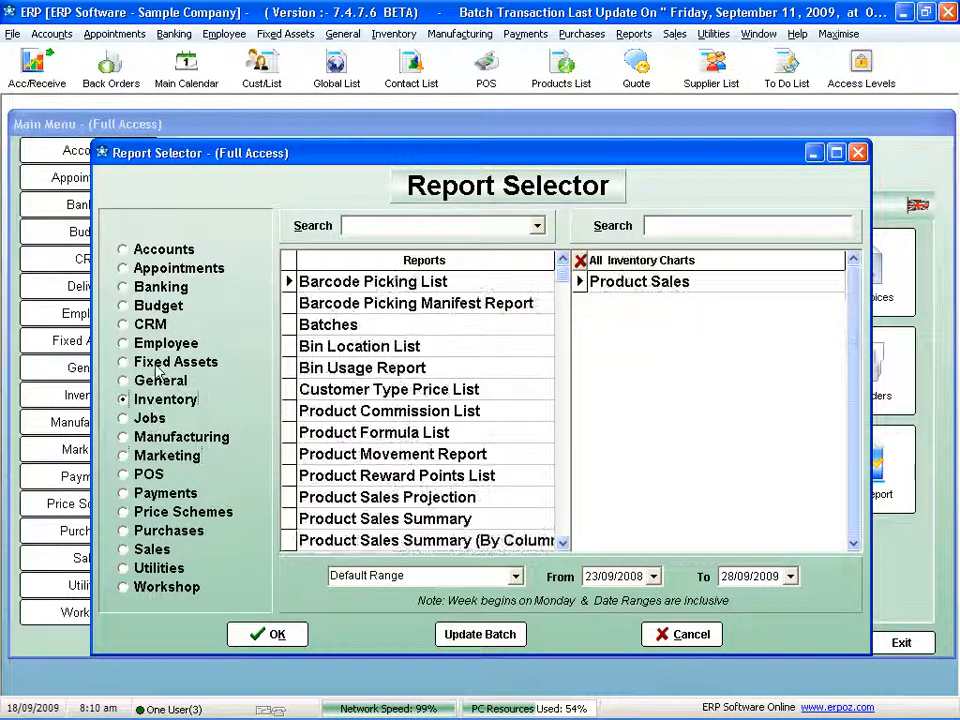
click(165, 362)
click(158, 305)
click(167, 268)
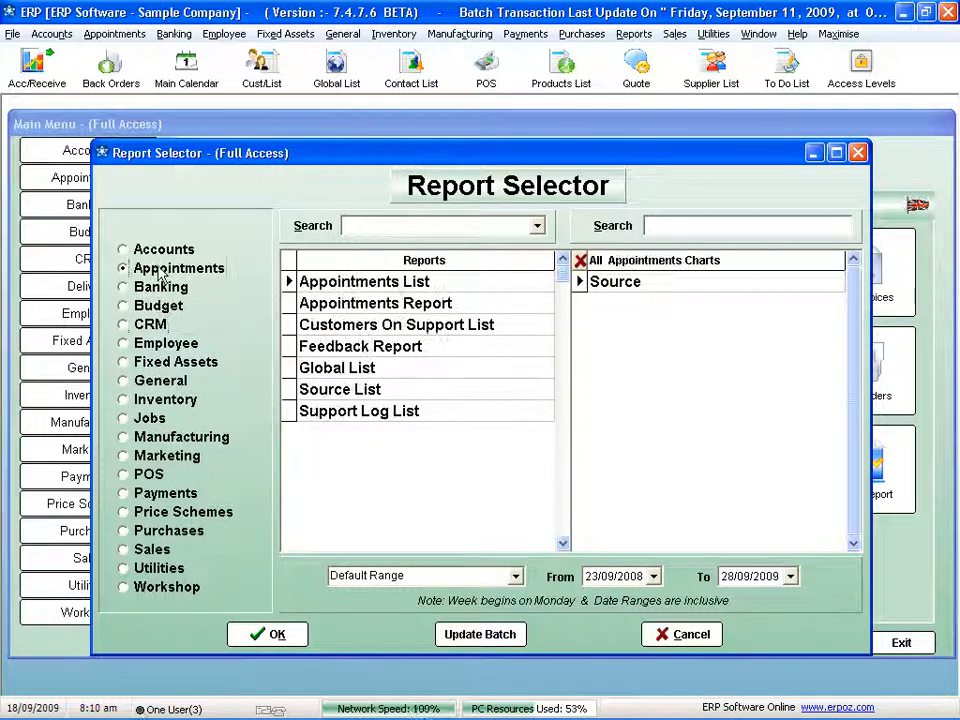
click(152, 549)
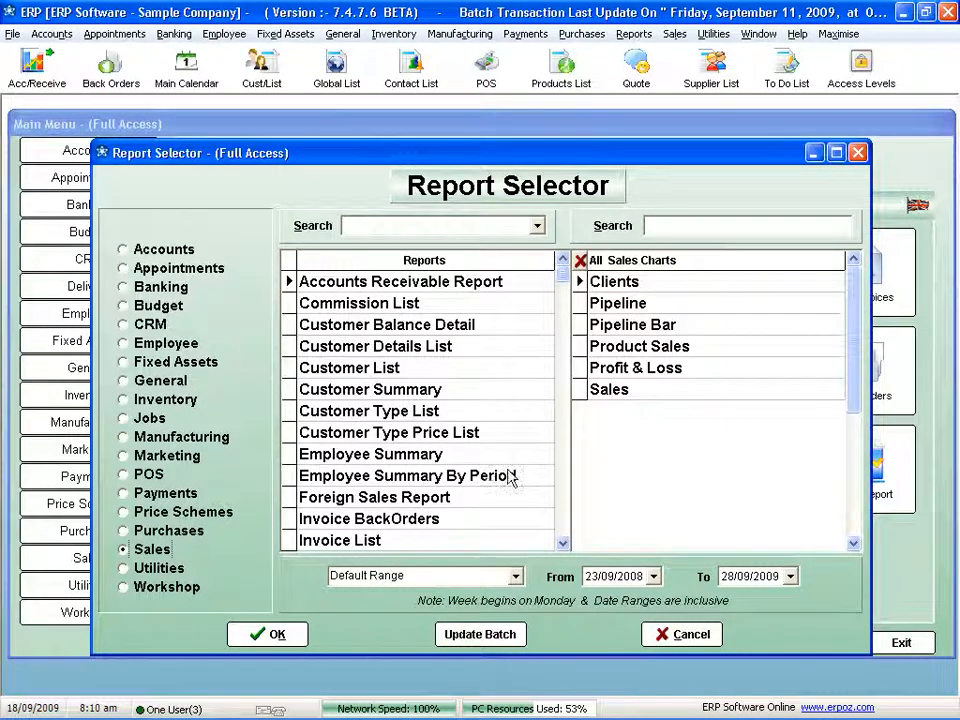
click(686, 634)
Step: Open the customer list and move the Phone and Terms columns directly after Contact Name
click(263, 370)
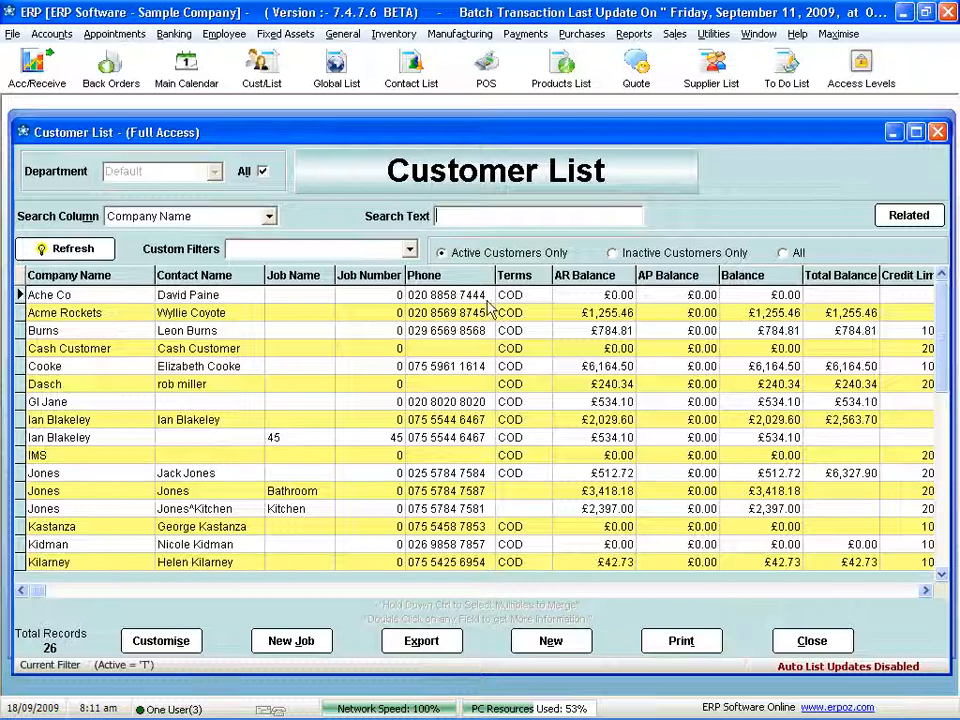
drag(423, 275, 286, 295)
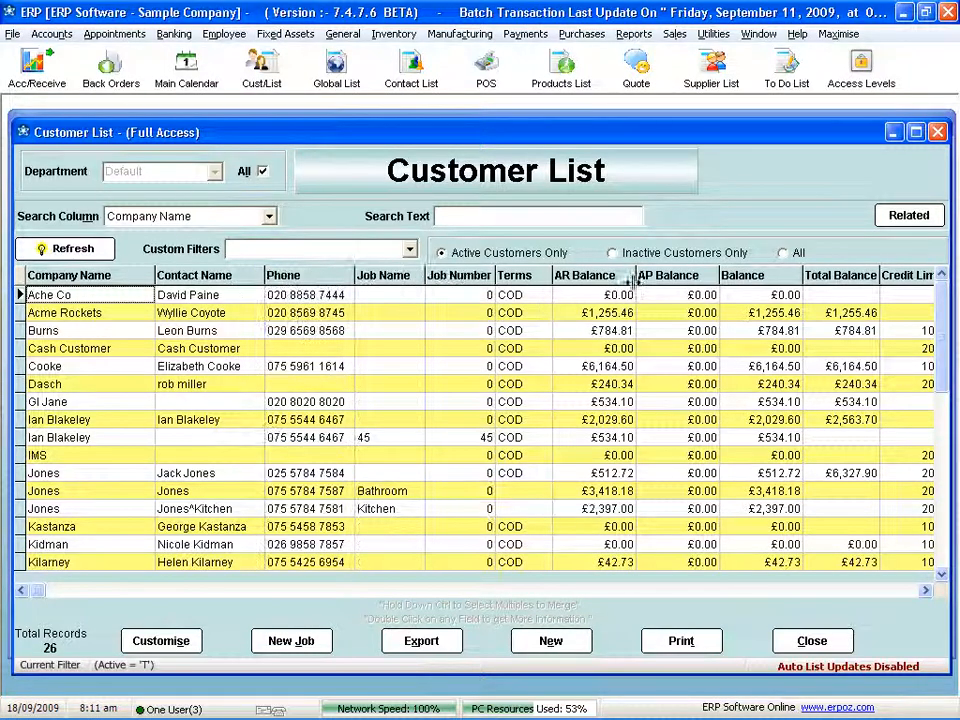
drag(515, 277, 358, 289)
Step: Customise the customer list to hide the Job Number column
click(161, 641)
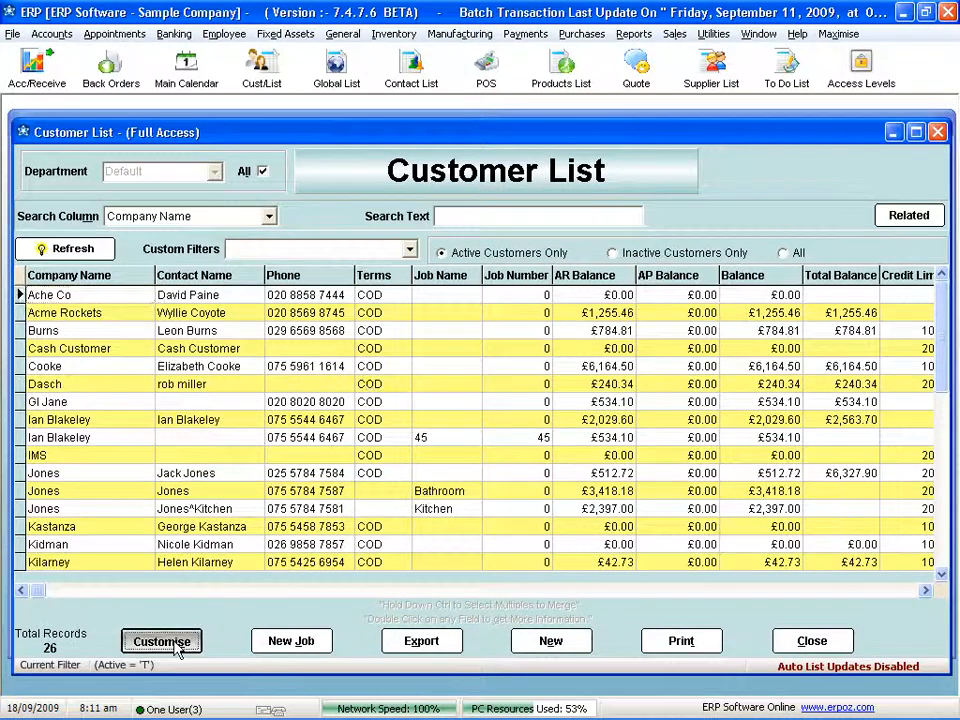
click(247, 304)
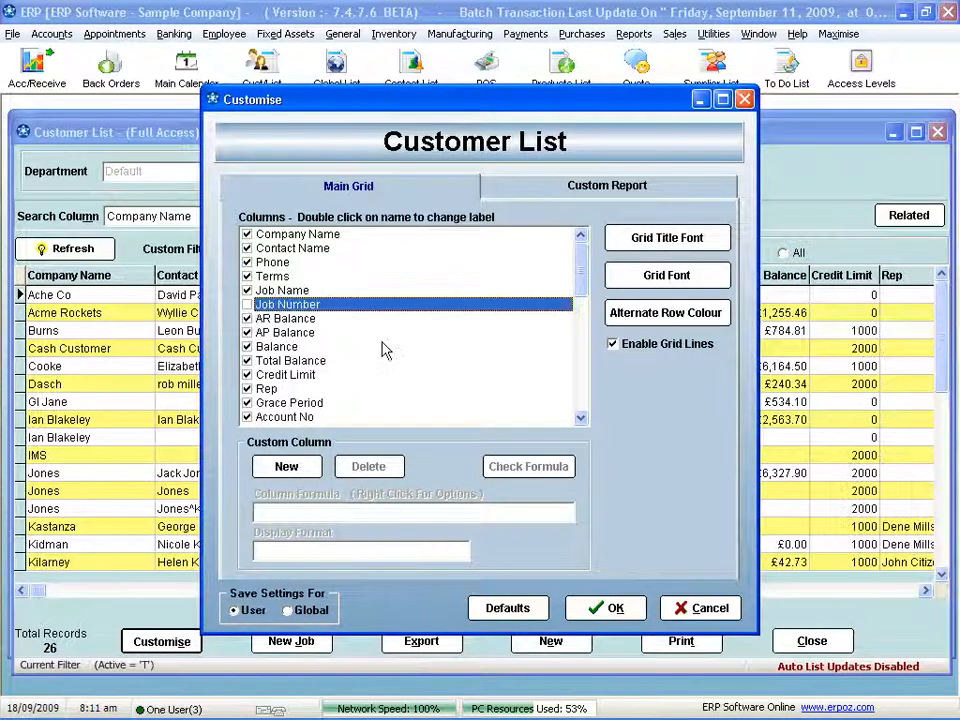
click(608, 608)
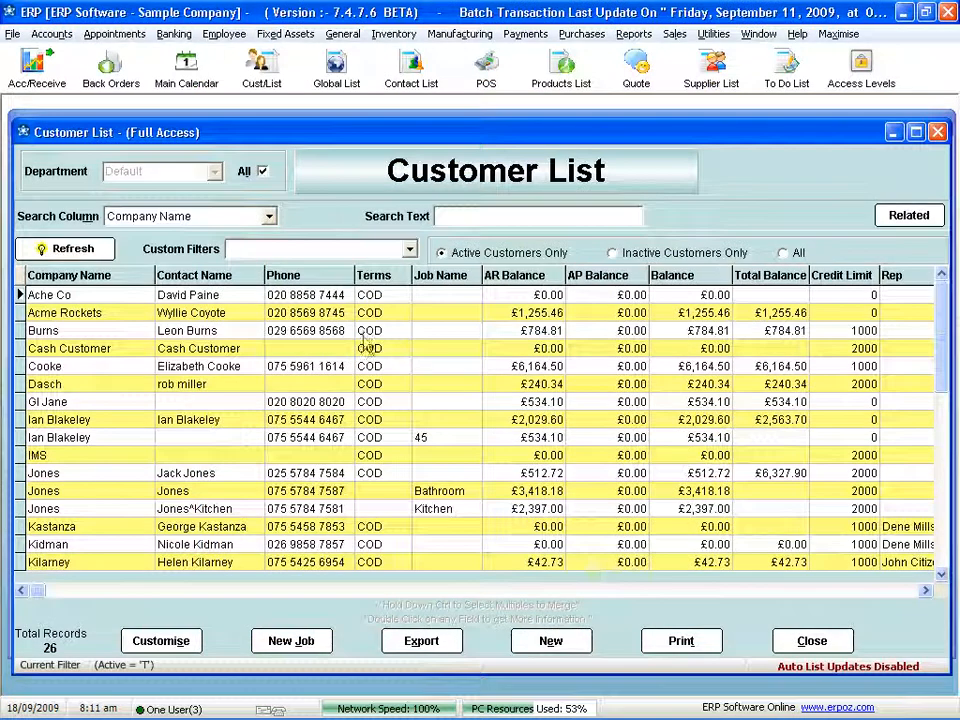
Step: Sort the customer list in turn by Phone, Contact Name and Company Name
click(313, 275)
click(232, 275)
click(110, 278)
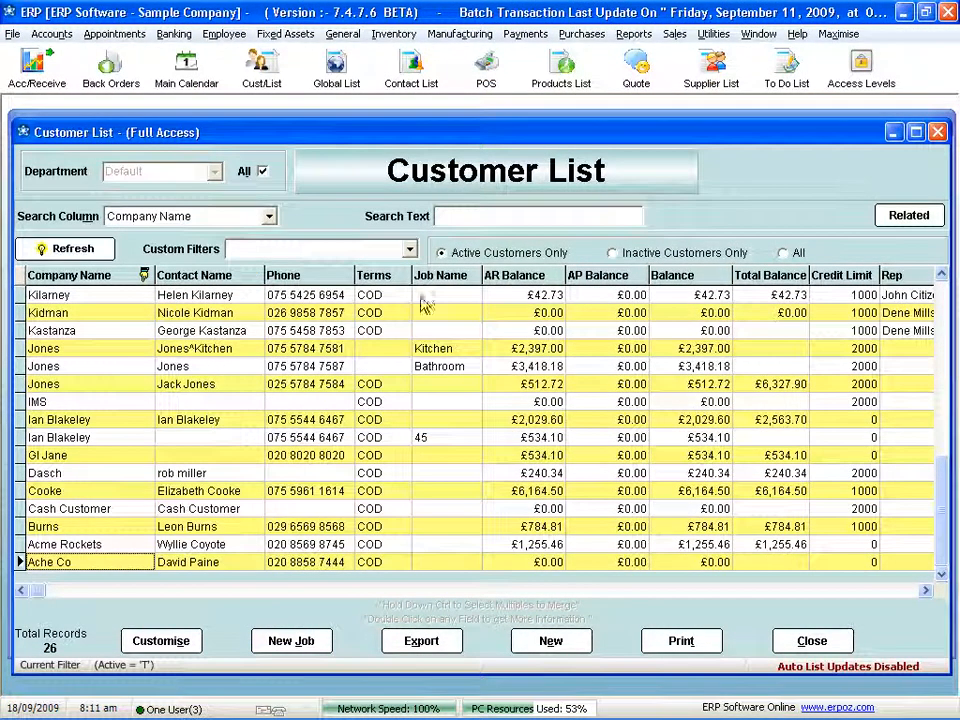
Step: Search the company names for "jone" and filter the list to customers whose Company Name is Jones
click(520, 217)
text(jone)
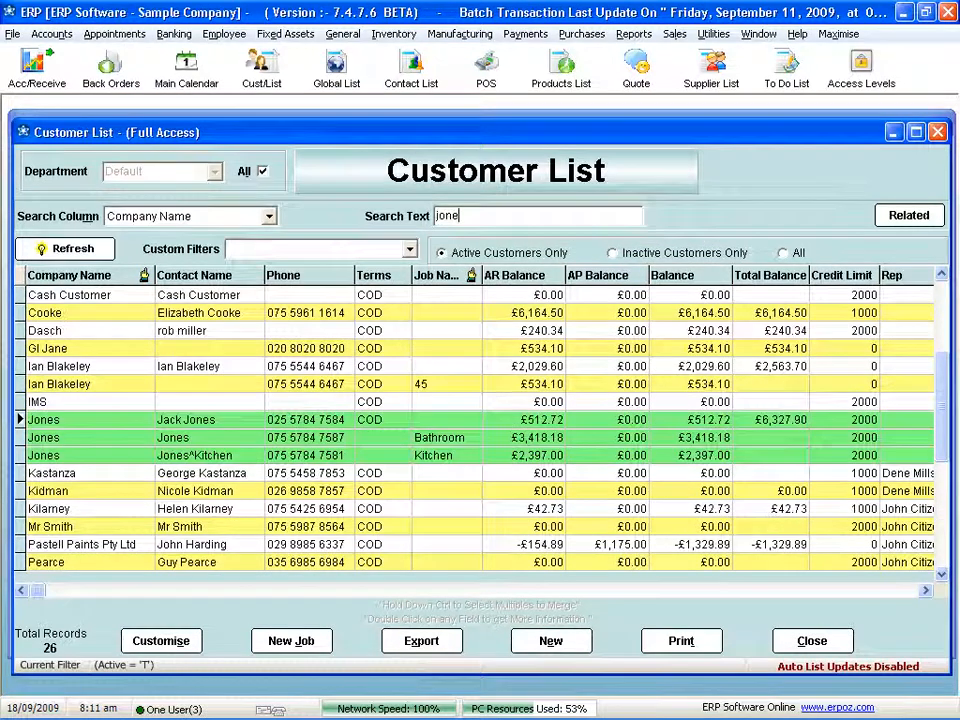
right_click(103, 424)
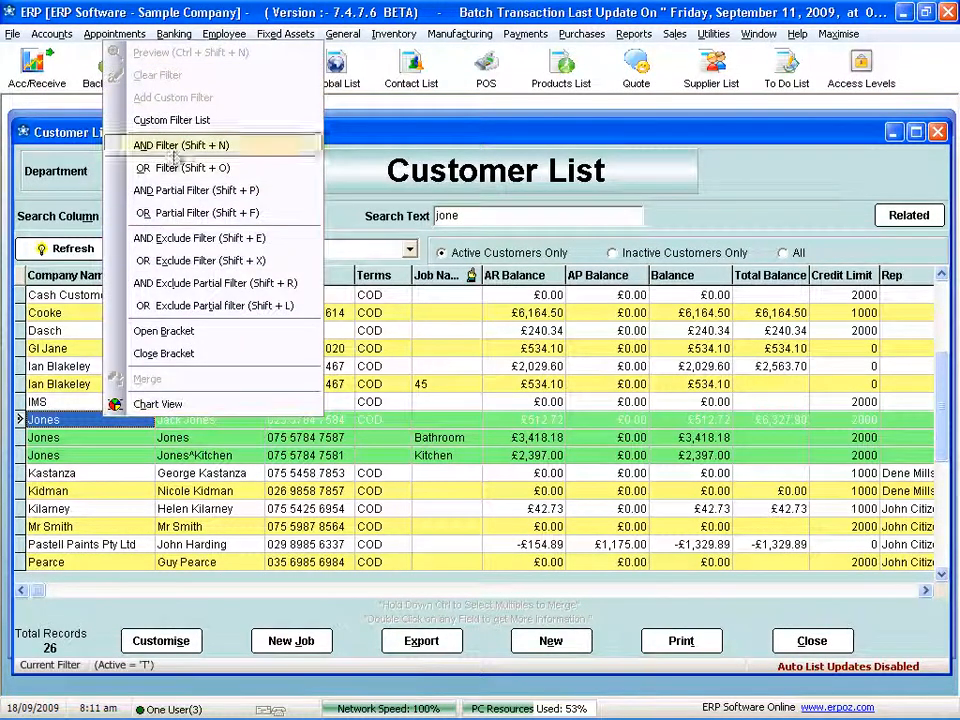
click(185, 146)
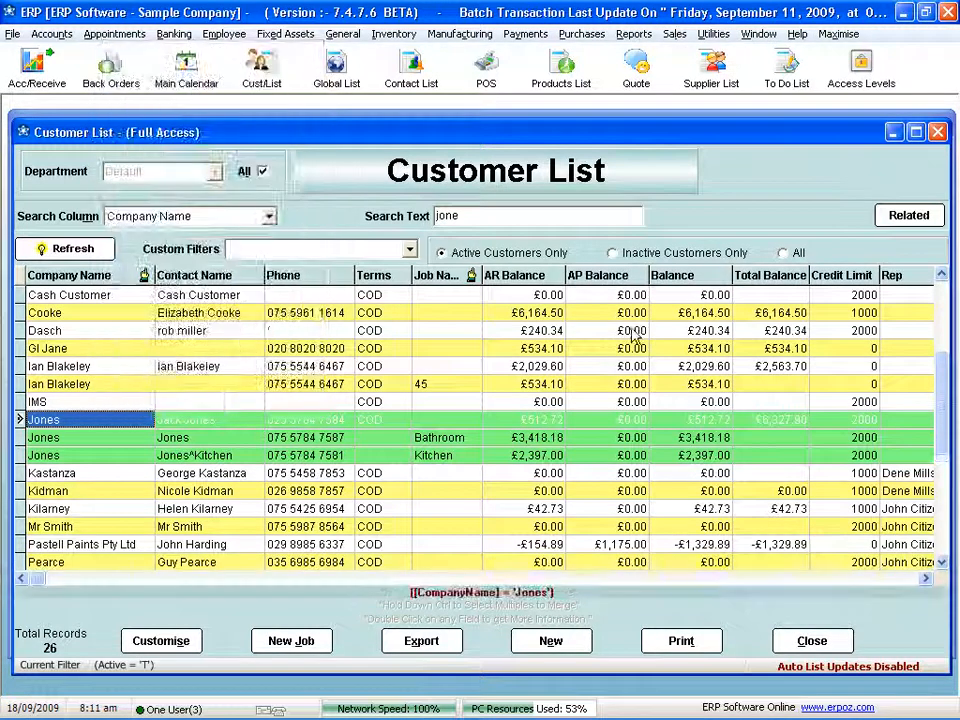
right_click(140, 428)
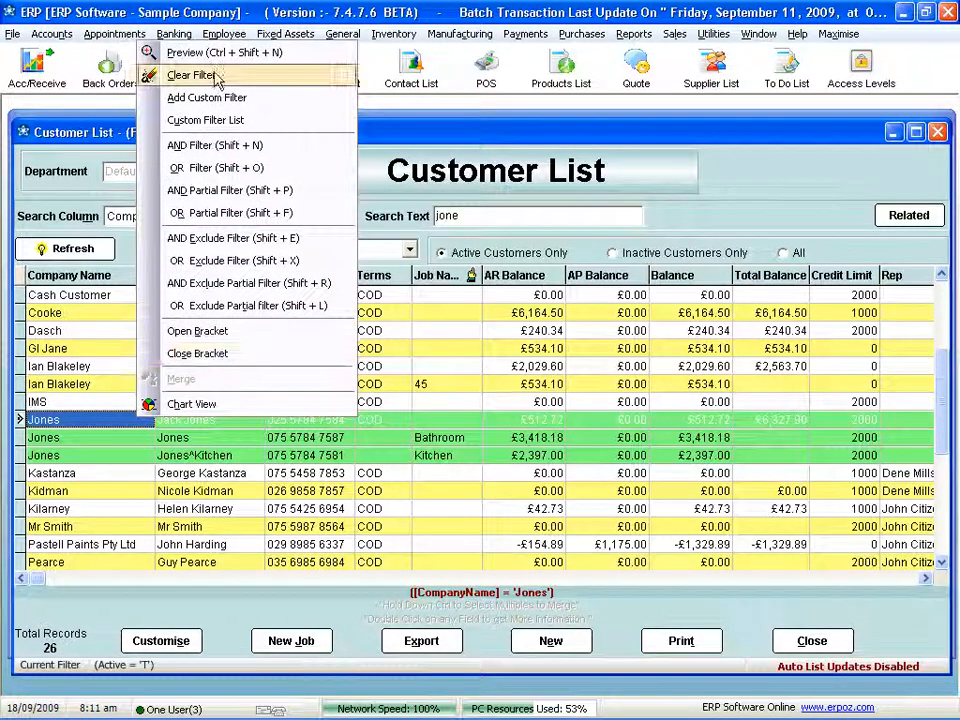
click(168, 53)
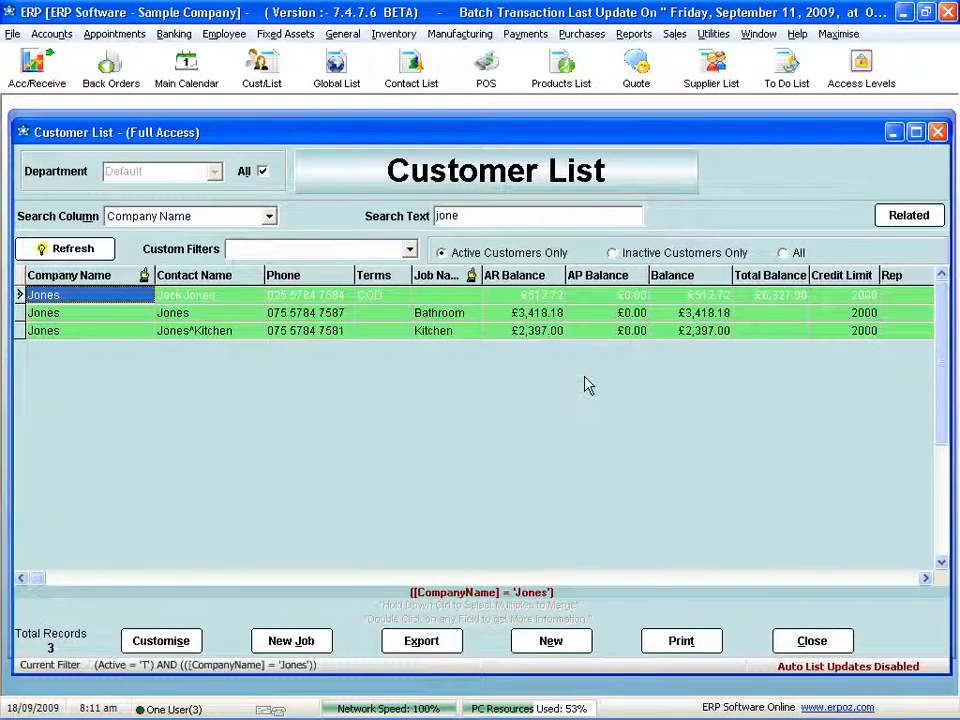
Step: Clear the company filter and filter the customer list by the Jones company name again
right_click(320, 315)
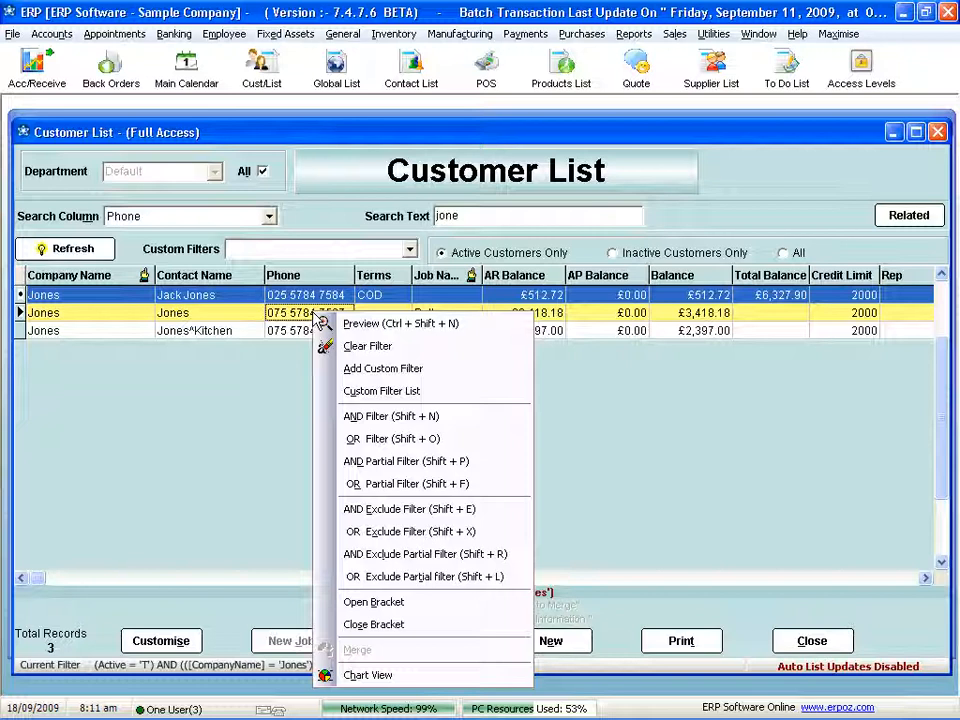
click(360, 345)
click(71, 439)
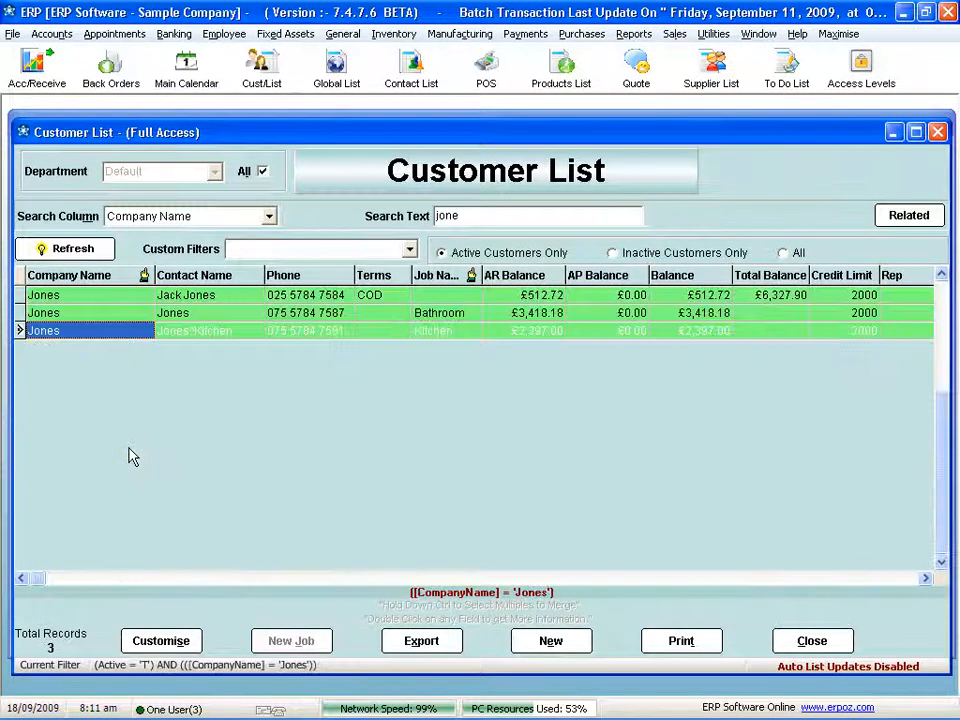
Step: Clear the Jones company filter to list every active customer
right_click(303, 297)
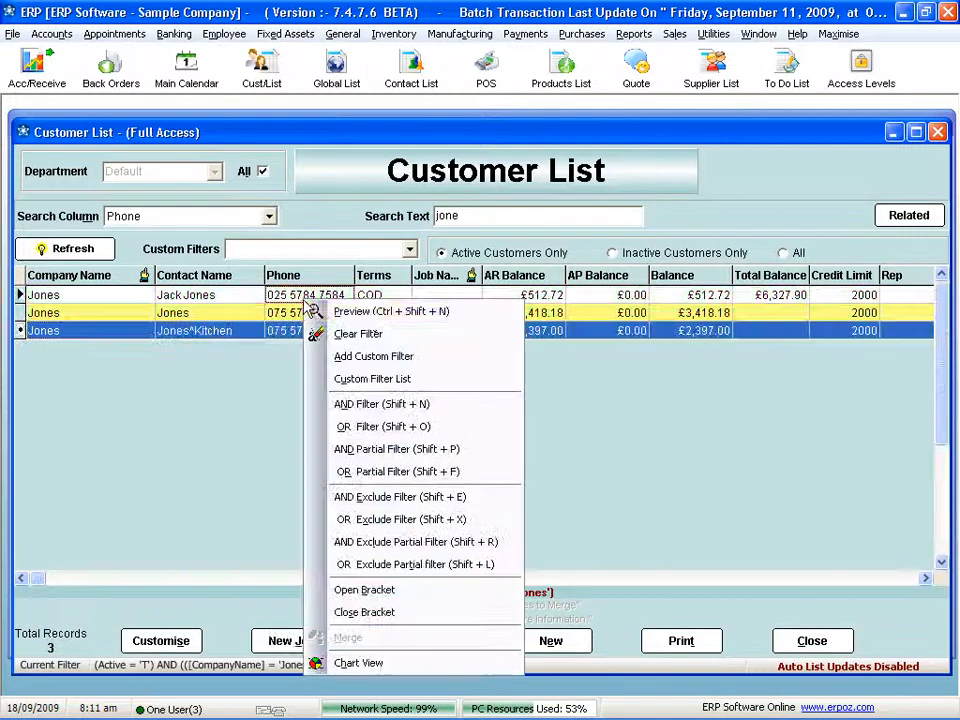
click(380, 334)
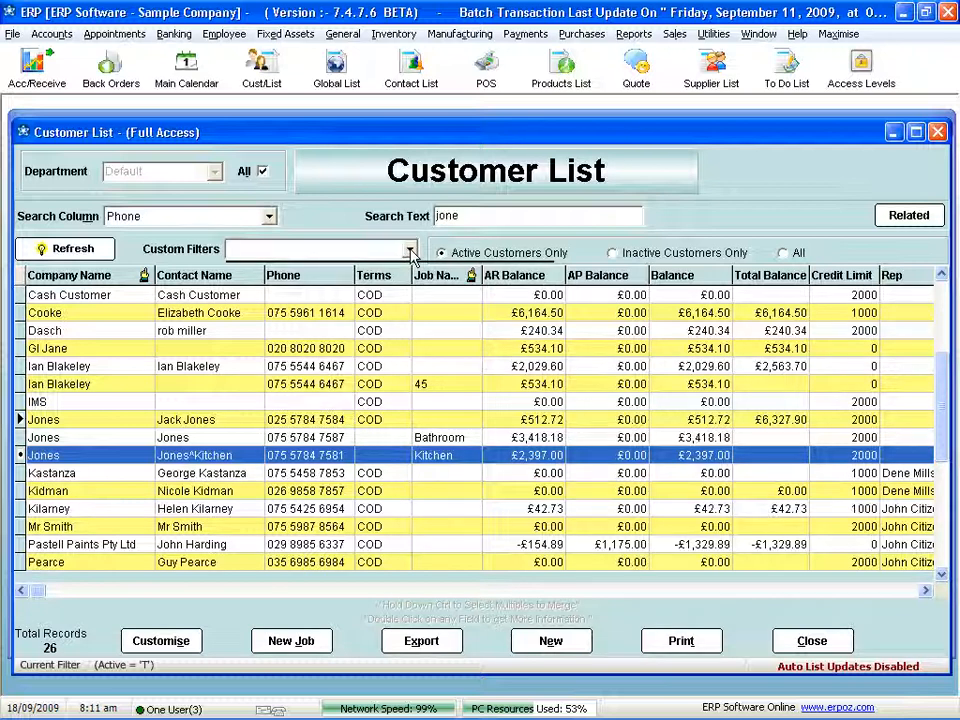
click(335, 370)
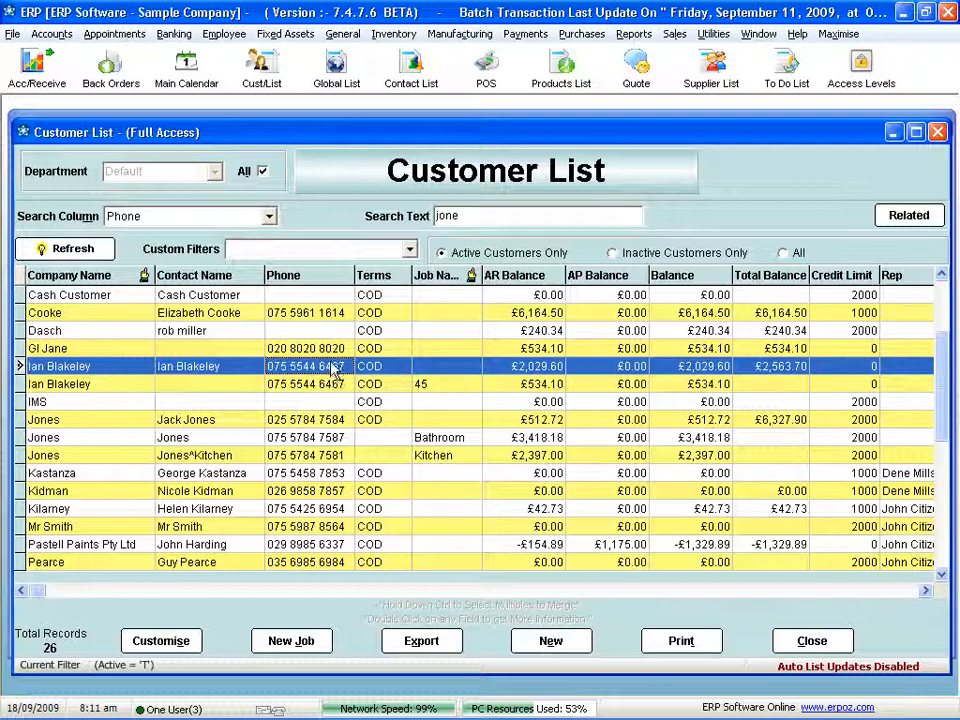
Step: Customise the customer list grid with white as the alternate row colour
click(180, 641)
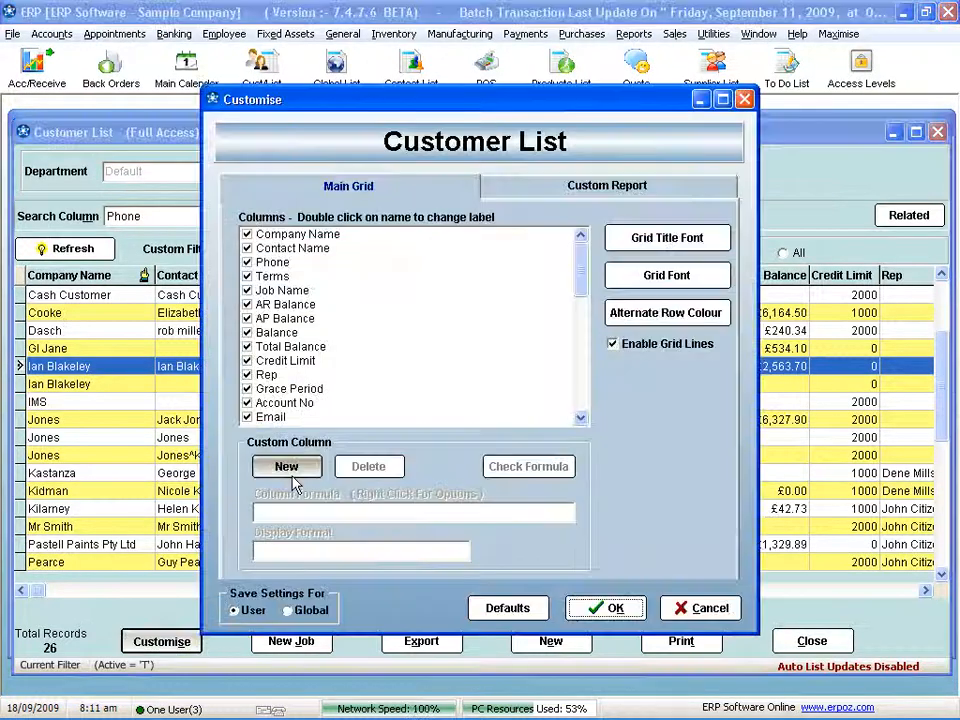
mouse_move(579, 291)
mouse_down()
mouse_move(584, 330)
mouse_move(584, 270)
mouse_up()
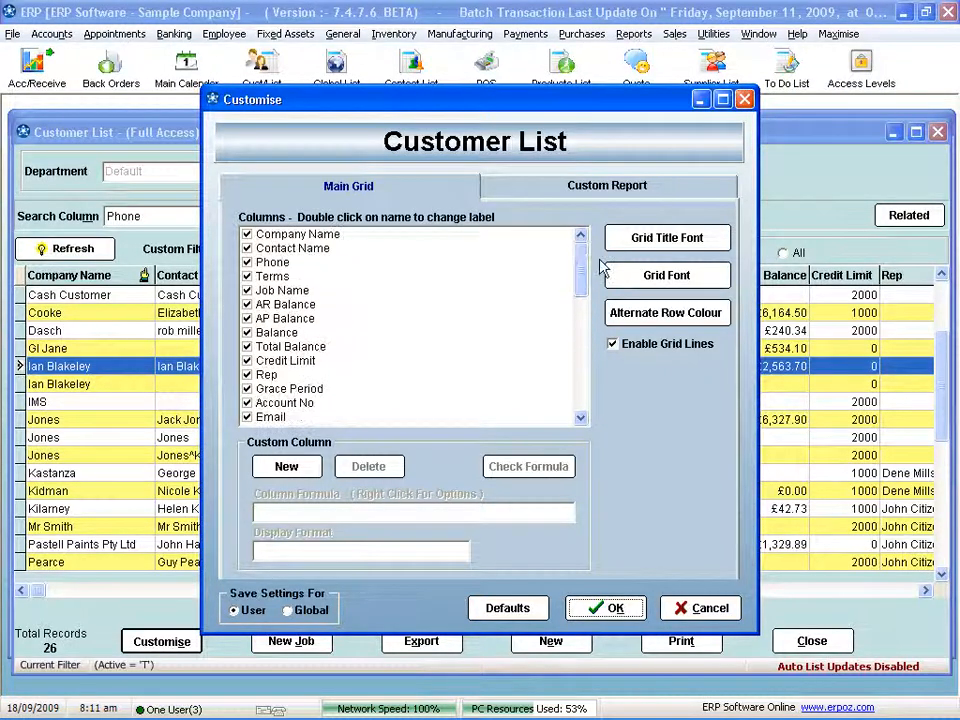
click(668, 314)
click(560, 298)
click(414, 426)
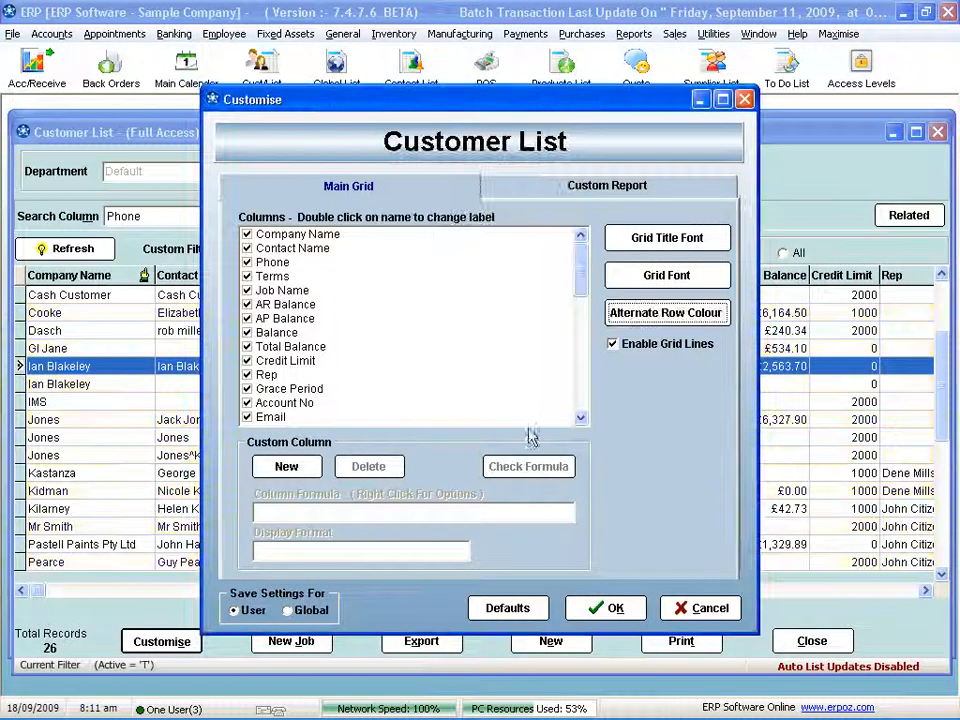
click(603, 609)
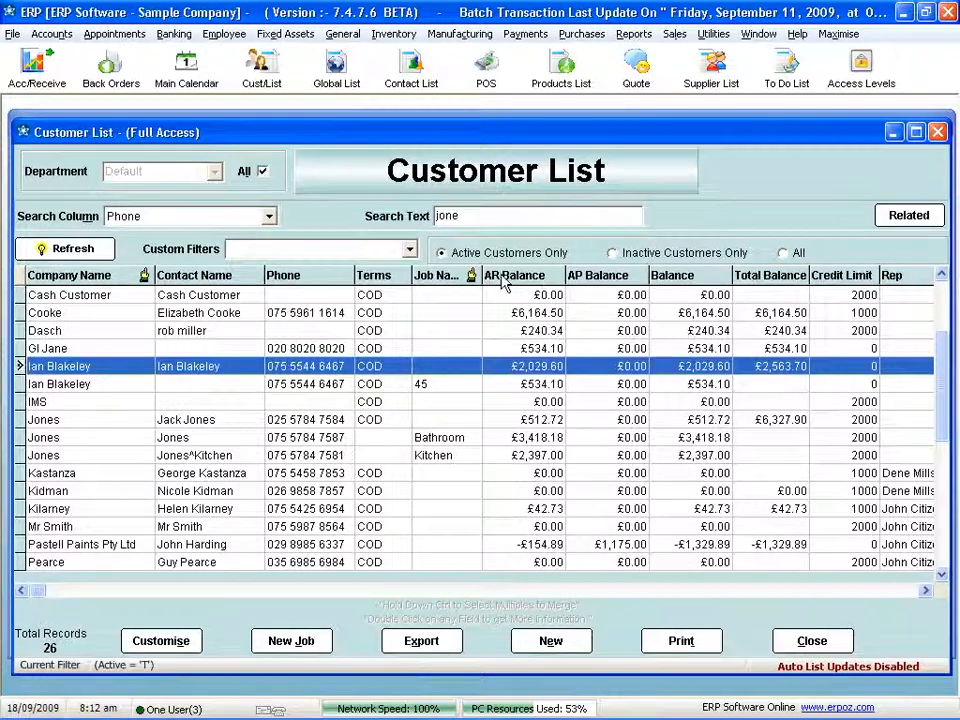
Step: Widen the Job Name column slightly so its heading fits, and close the customer list
drag(481, 275, 489, 276)
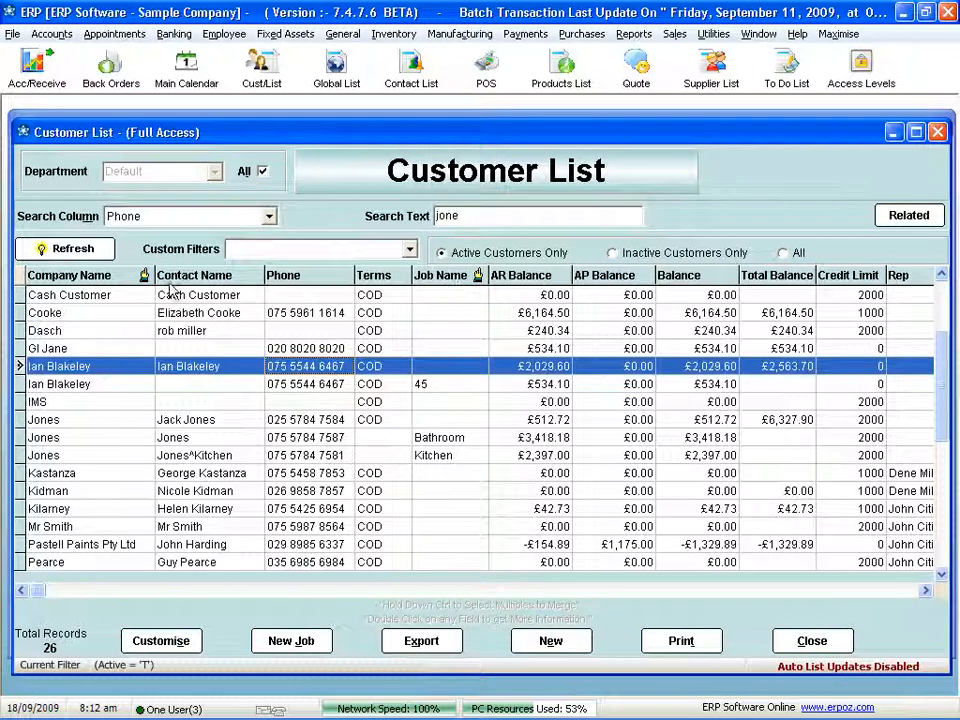
click(807, 647)
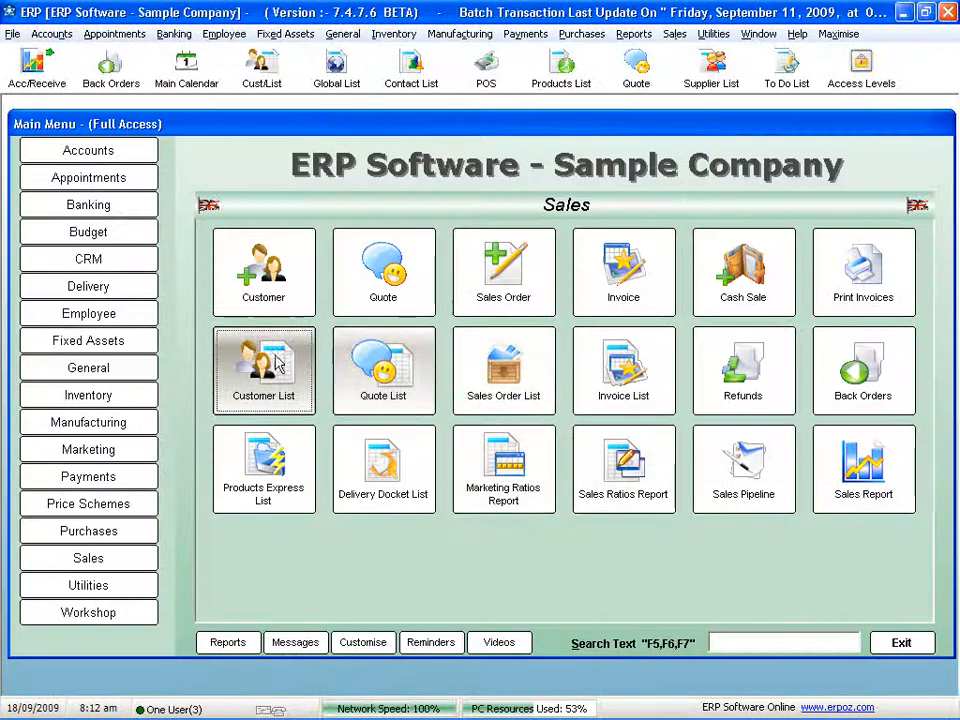
Step: Open the customer list, preview its printout and open the report options for that preview
click(250, 385)
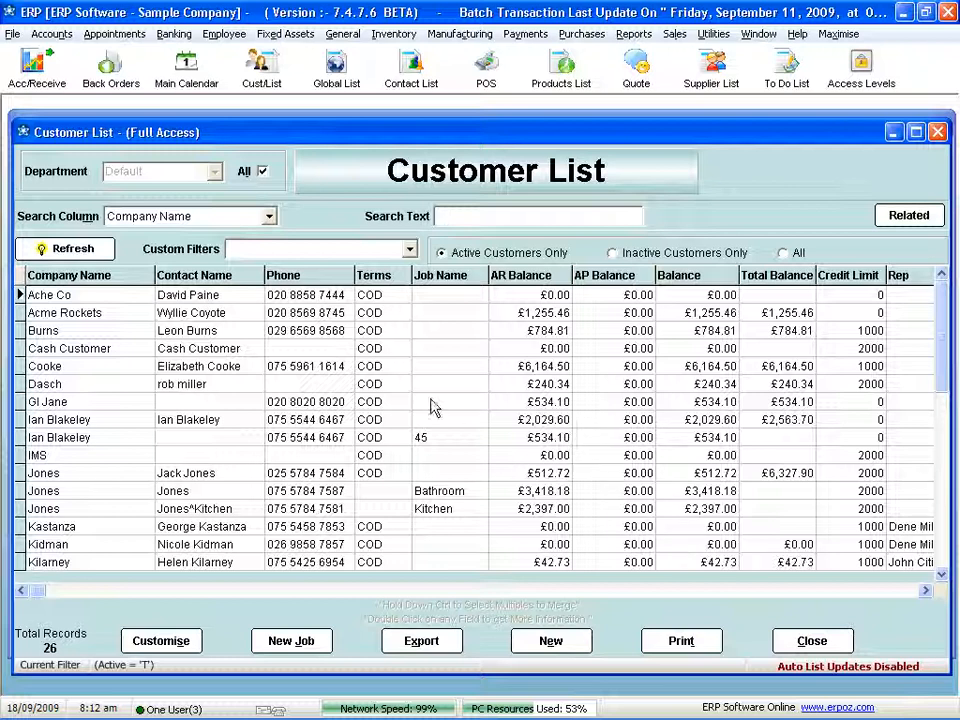
click(680, 641)
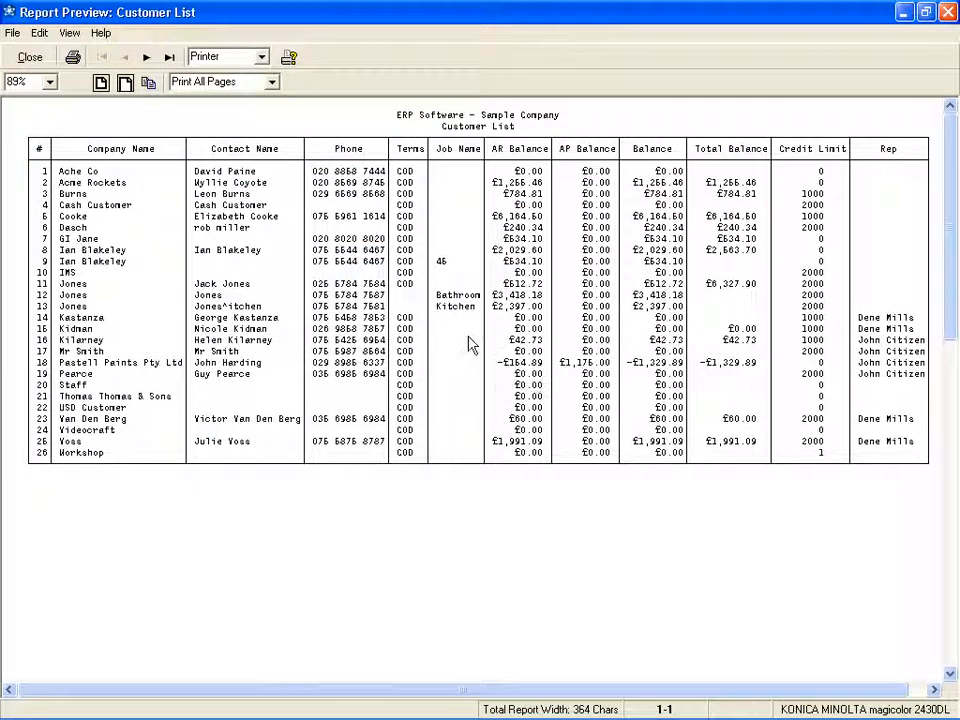
click(13, 33)
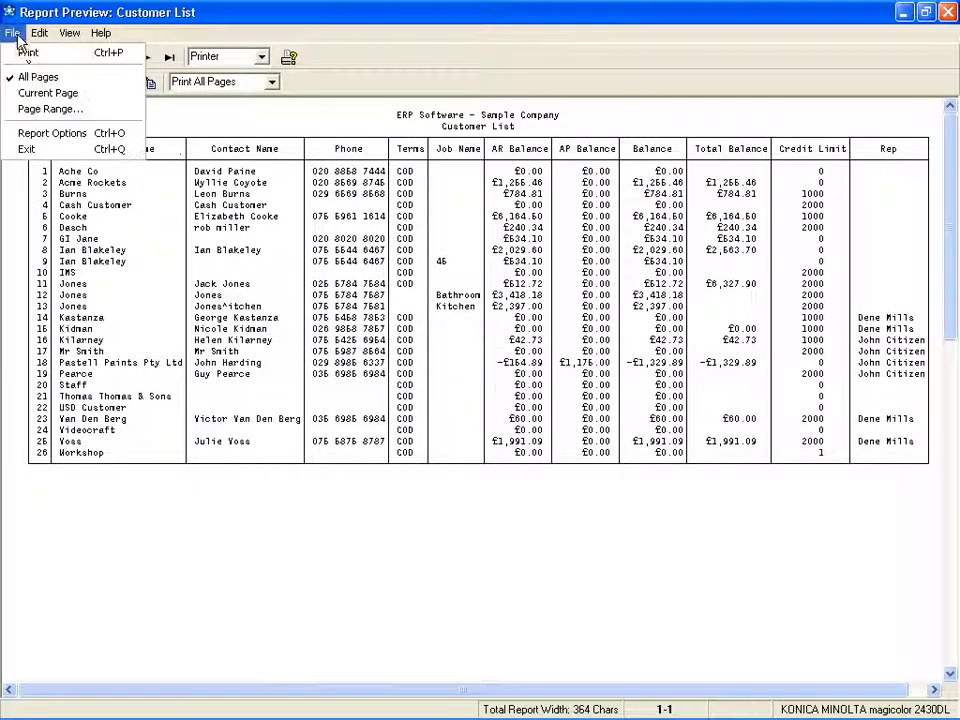
click(55, 131)
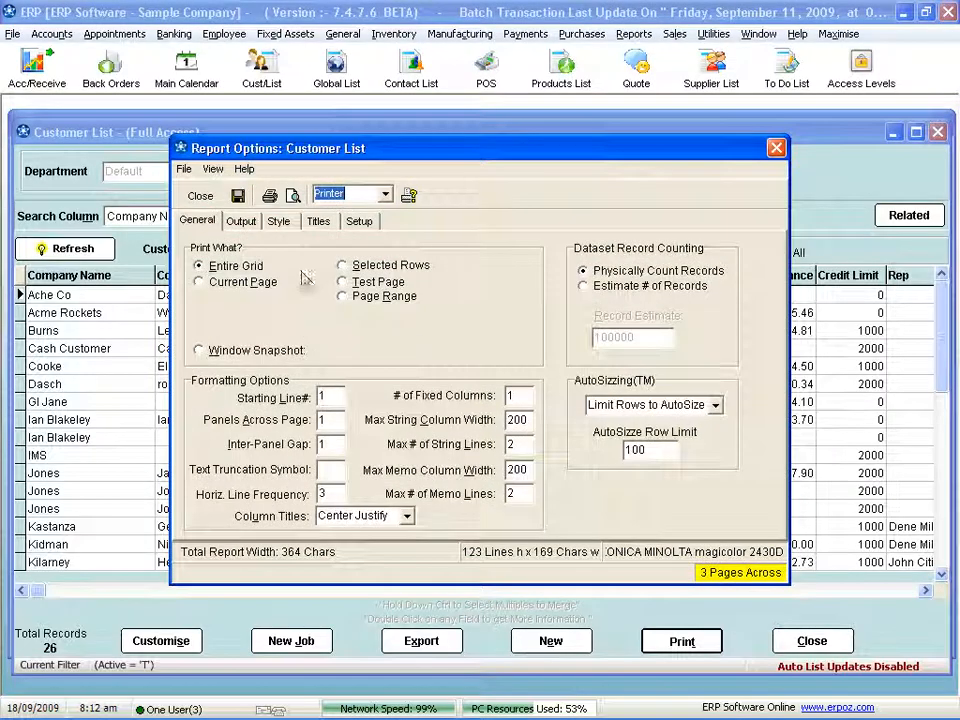
Step: In the report style options, set the AR Balance column total to Average and close the report options
click(240, 221)
click(281, 222)
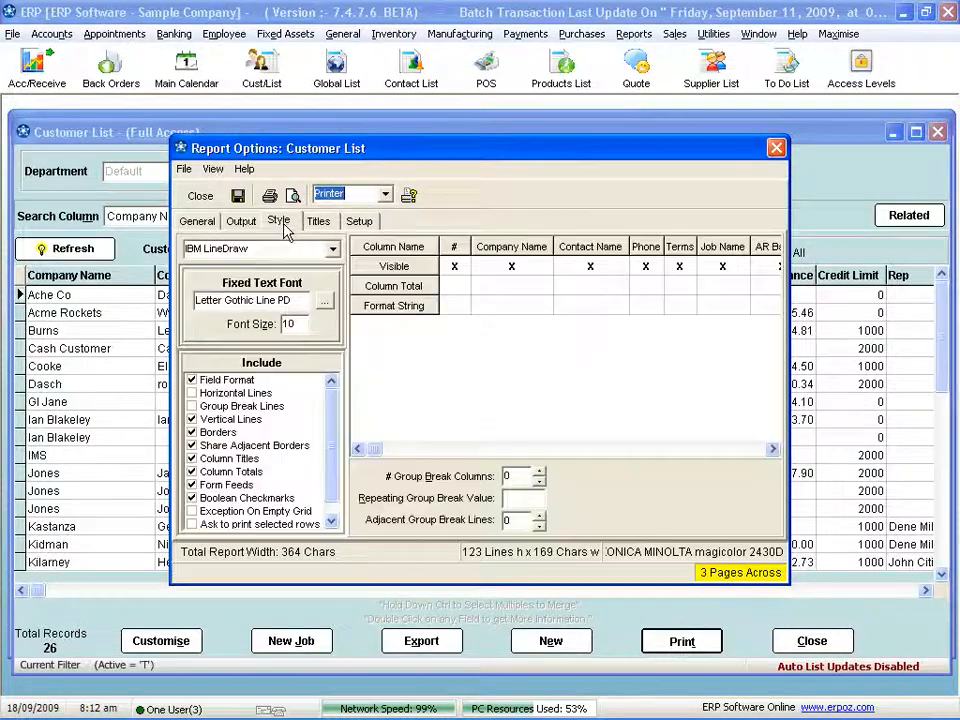
click(775, 449)
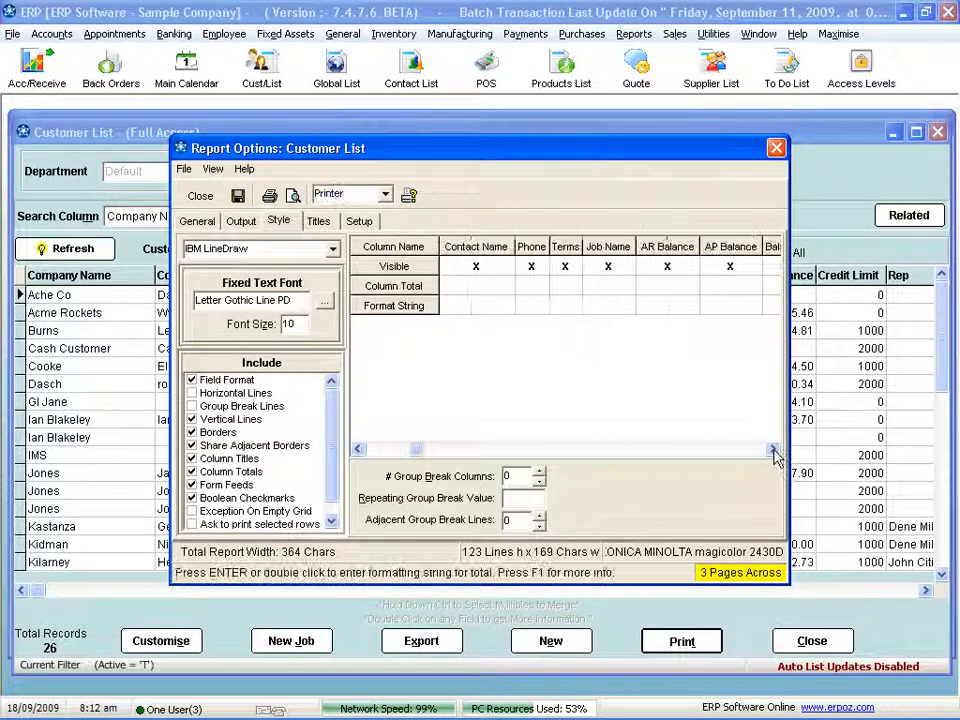
click(578, 286)
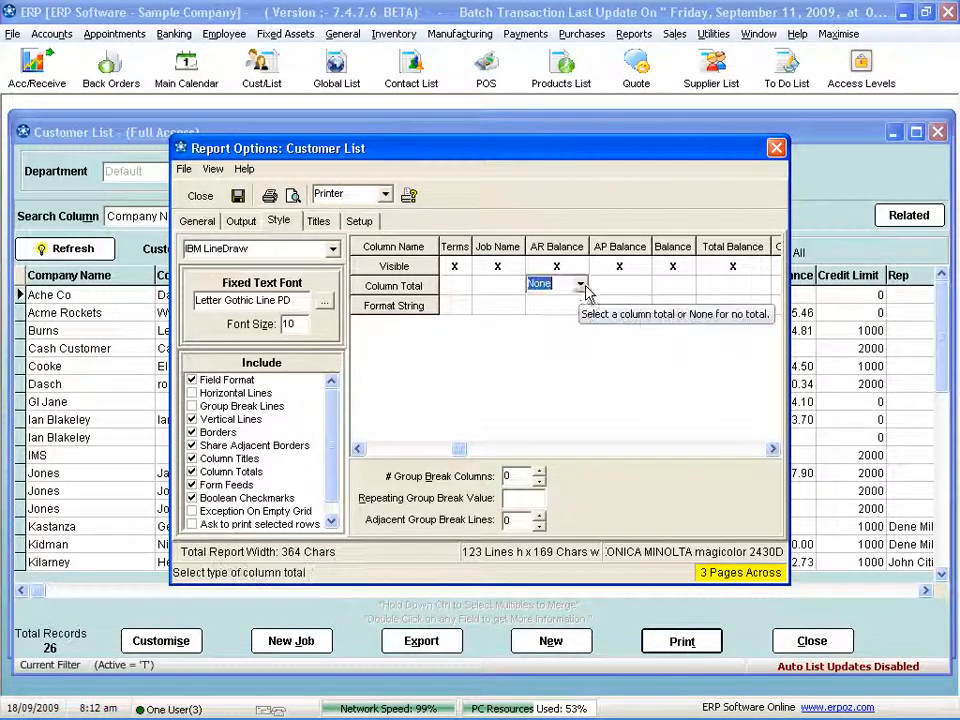
click(581, 284)
click(548, 359)
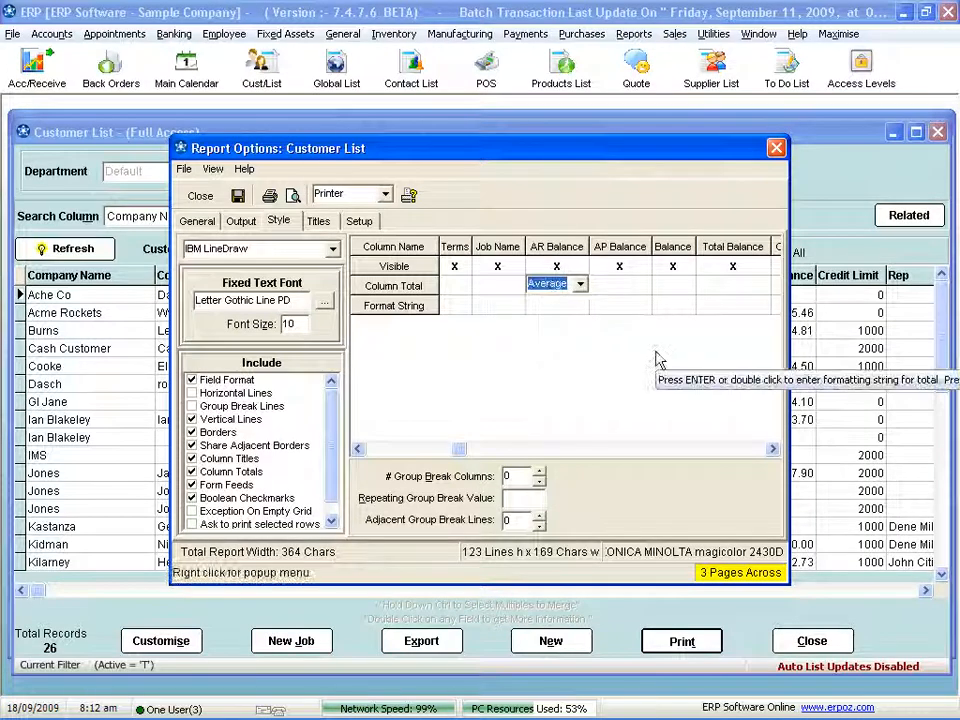
click(776, 148)
click(548, 458)
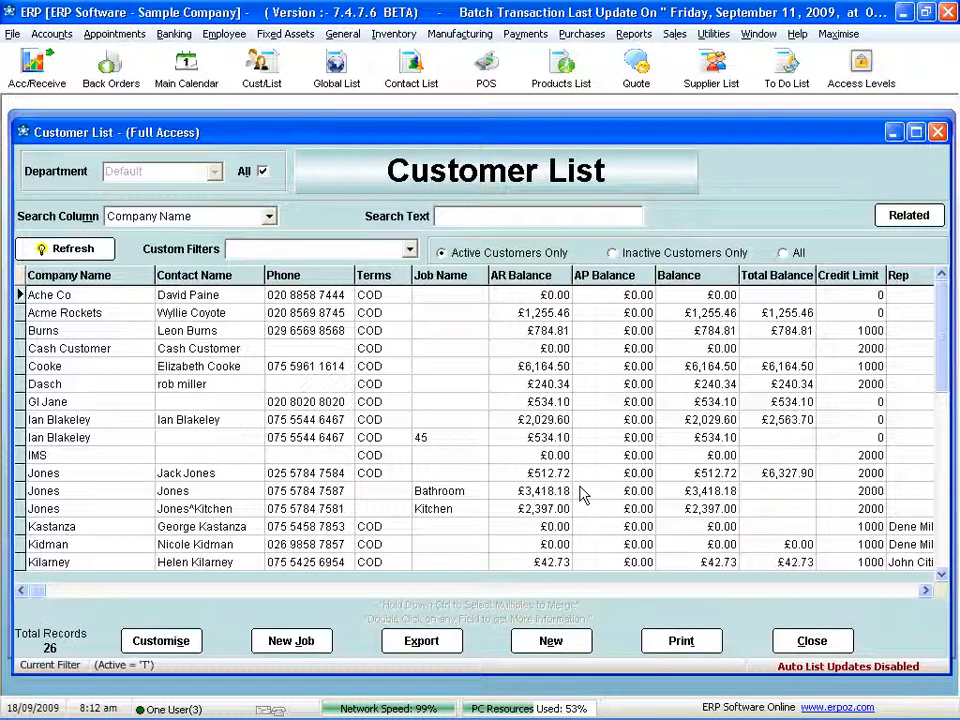
Step: Export the customer list to the Desktop as an Excel SYLK file named customers
click(424, 643)
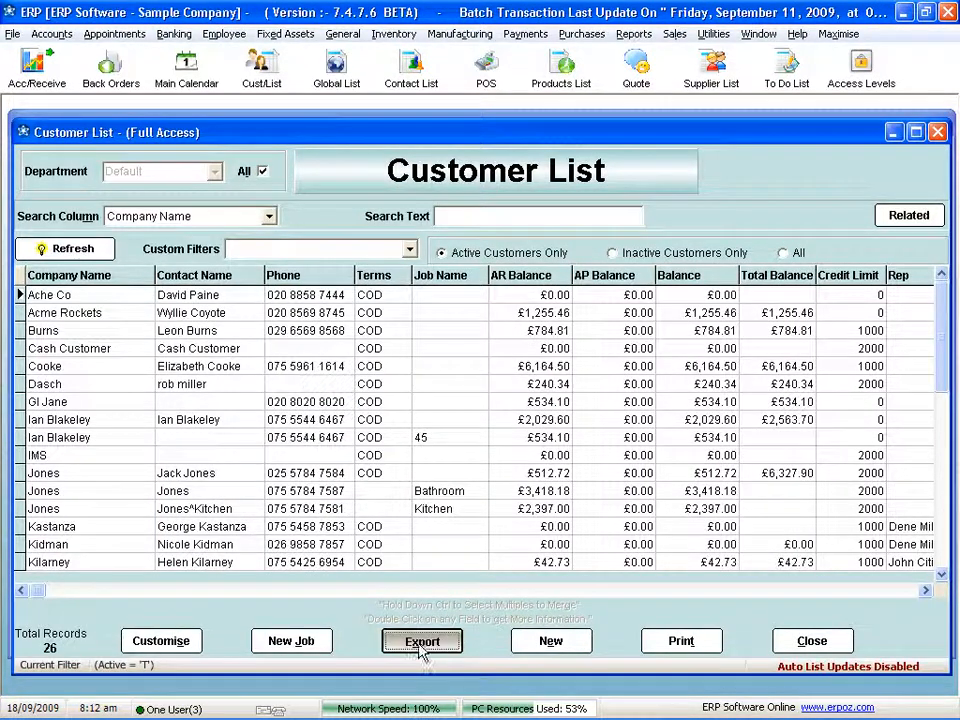
click(482, 481)
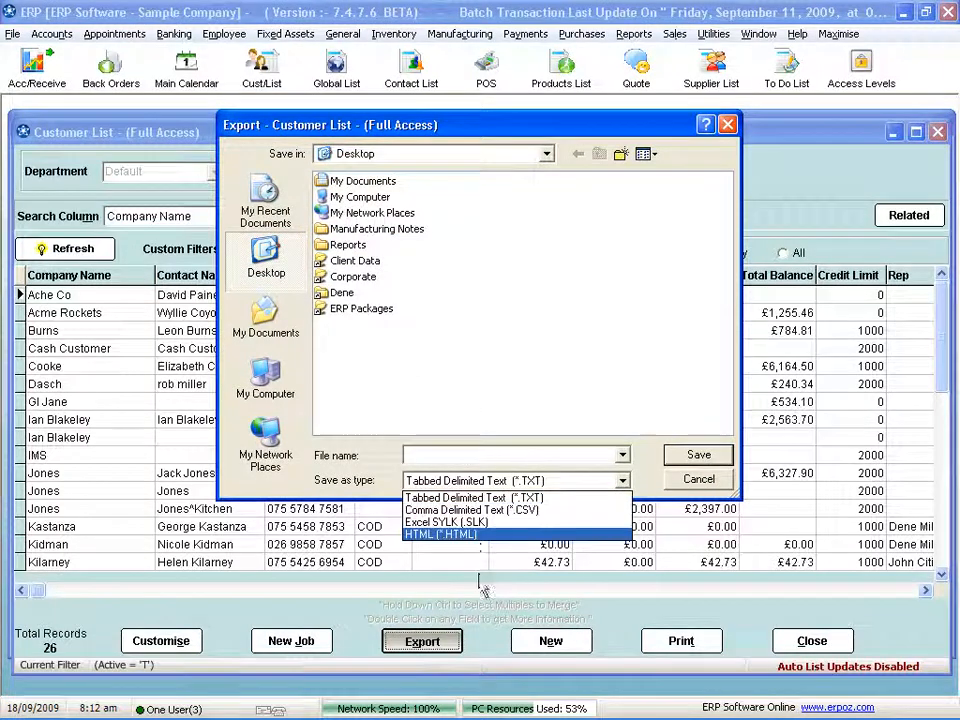
click(474, 523)
click(456, 454)
text(customers)
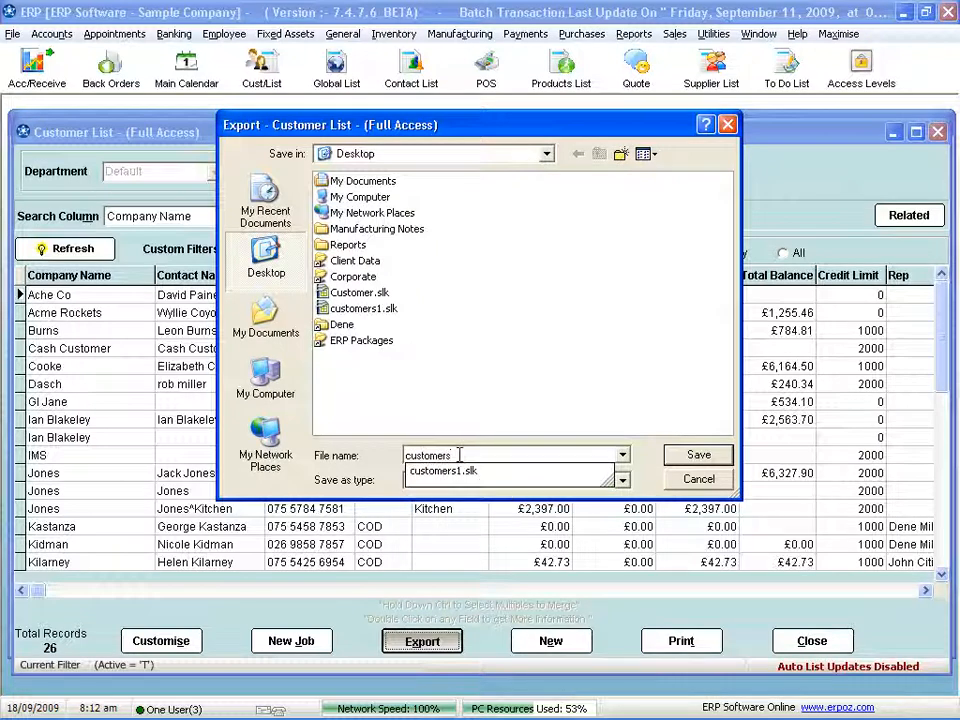
click(699, 455)
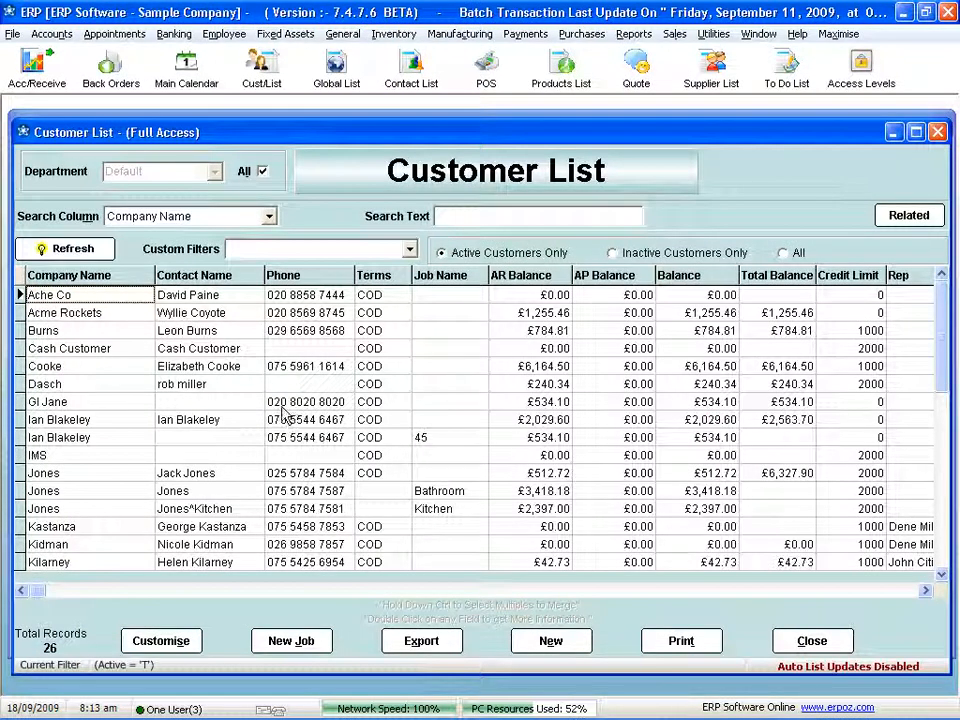
Step: Open the Kidman company's customer record, review its address, accounts and history pages, and close it without saving
click(313, 544)
scroll(311, 424, down, 3)
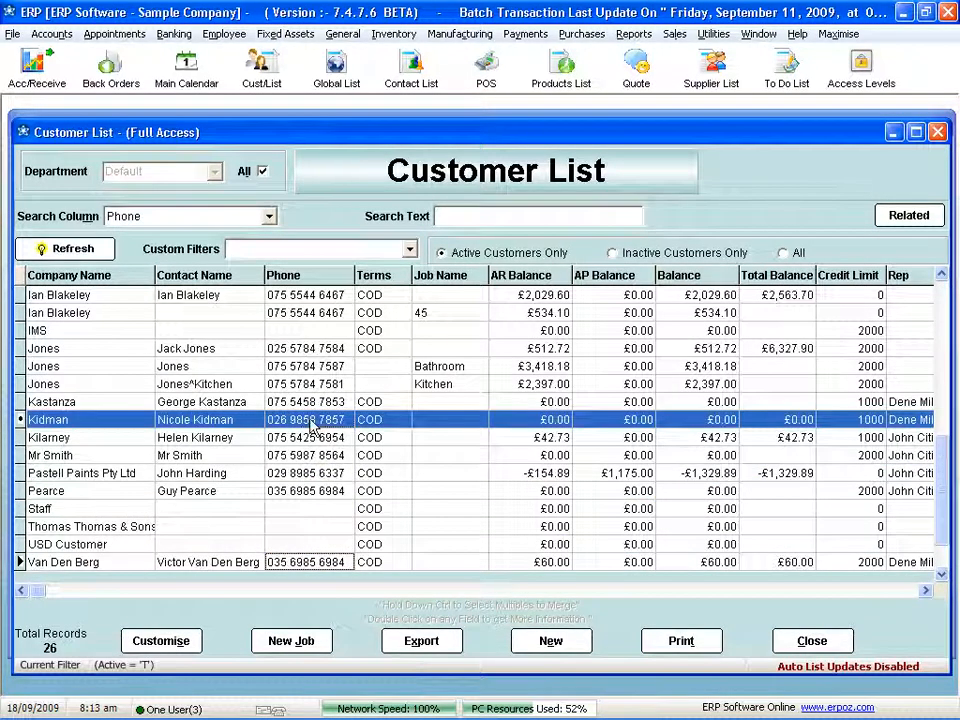
double_click(311, 422)
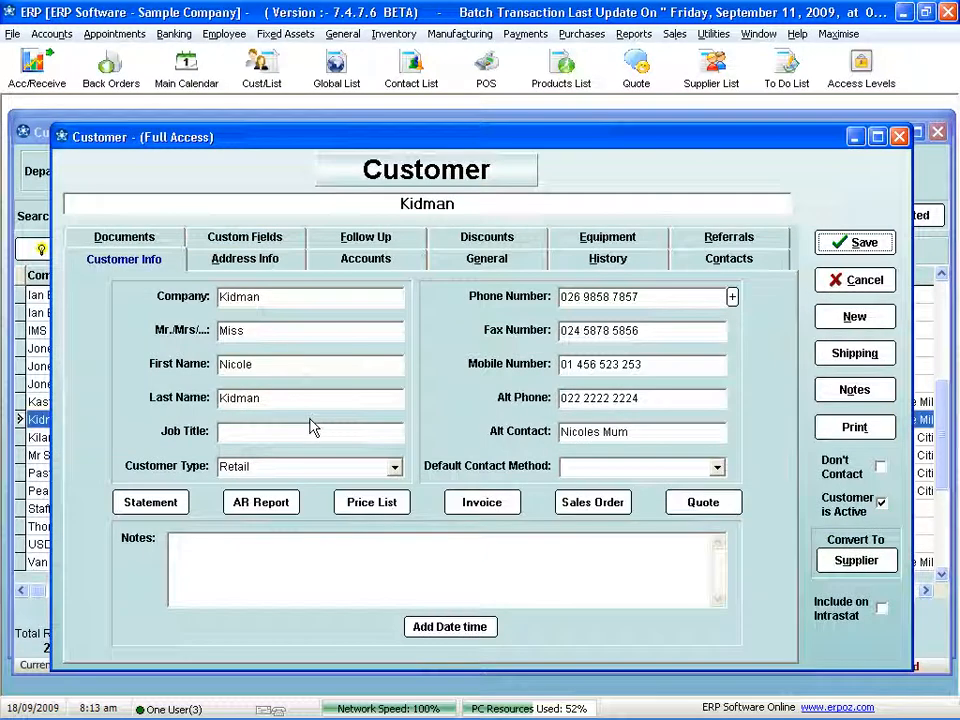
click(285, 261)
click(369, 270)
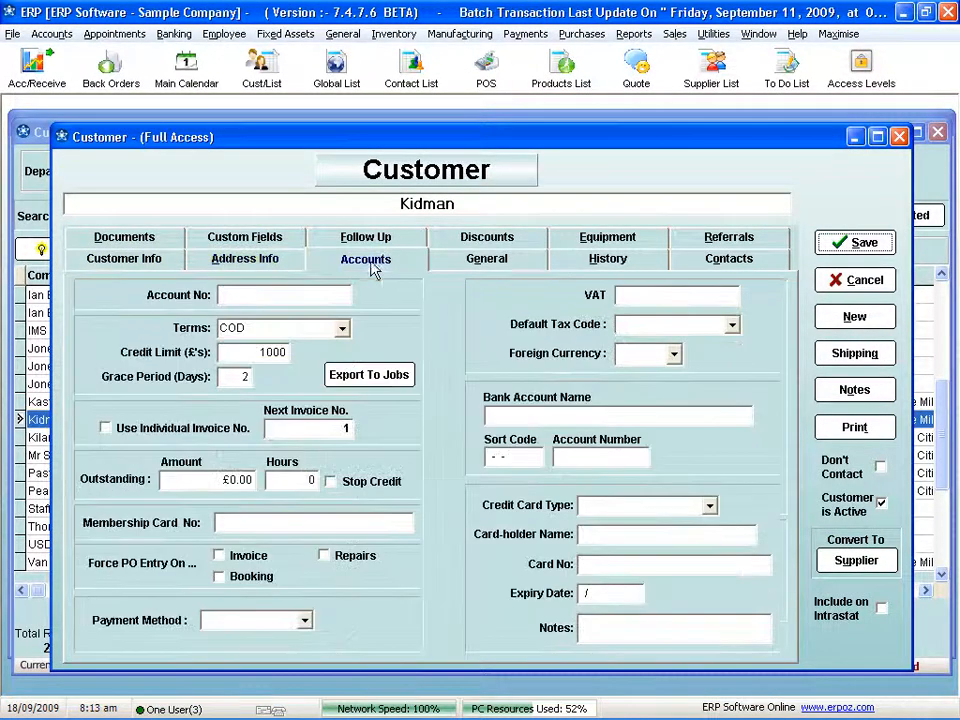
click(598, 259)
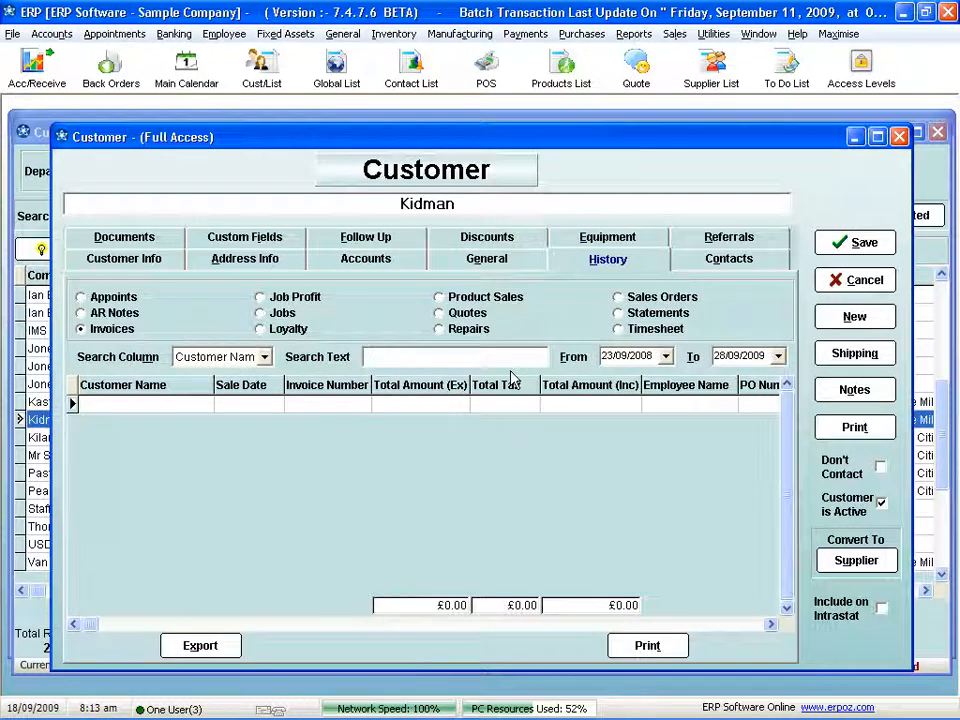
click(862, 282)
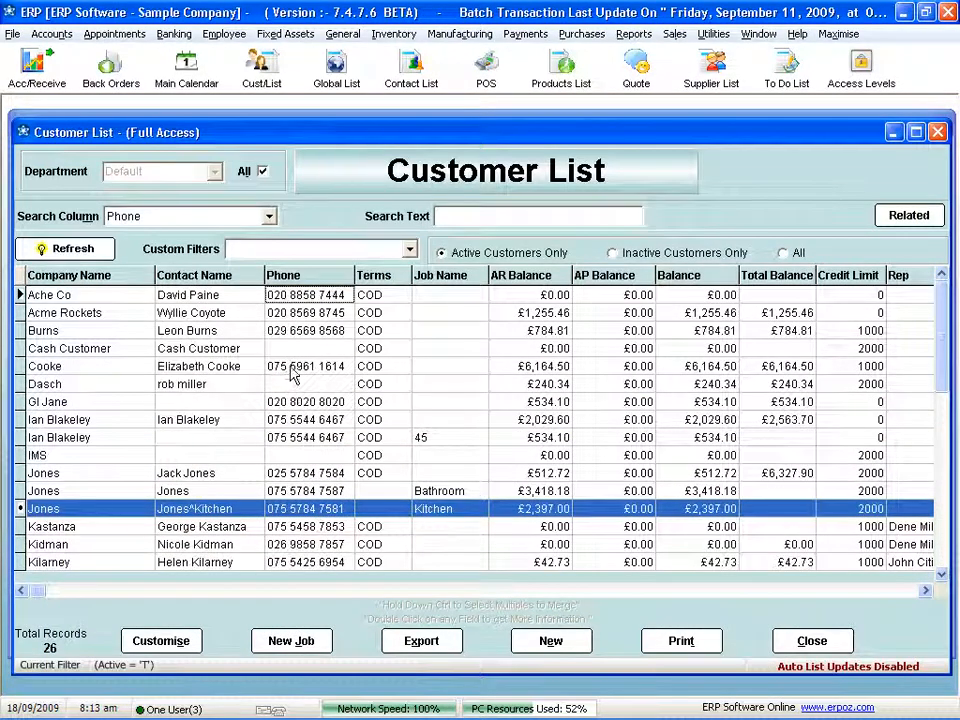
Step: From the Cooke company's invoice history, open the £854.55 invoice dated 11/09/2009 and close it without saving
double_click(289, 365)
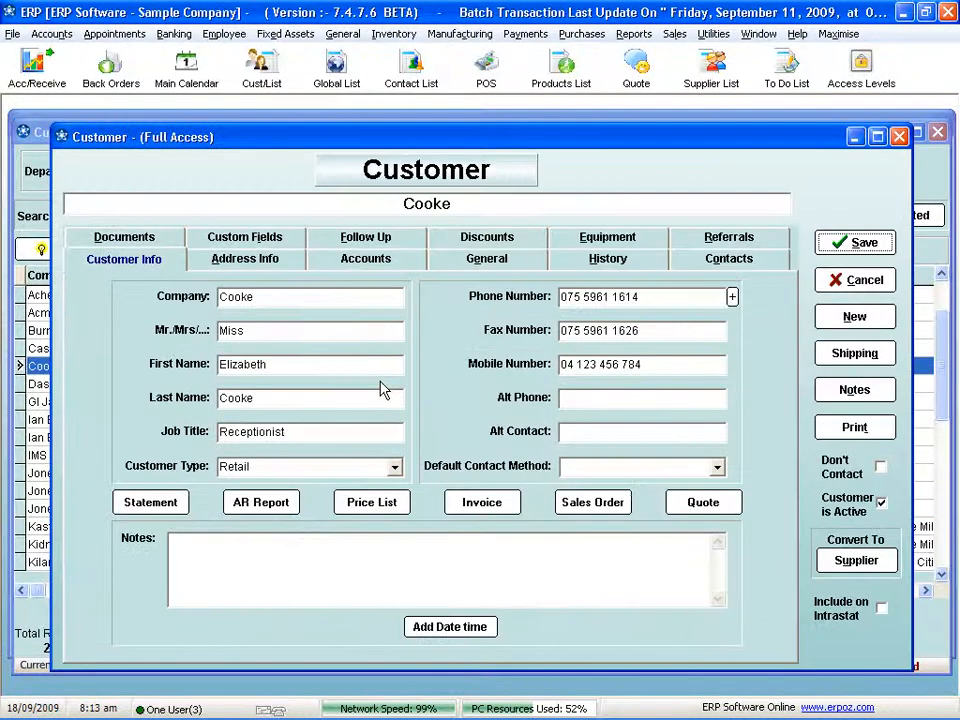
click(576, 265)
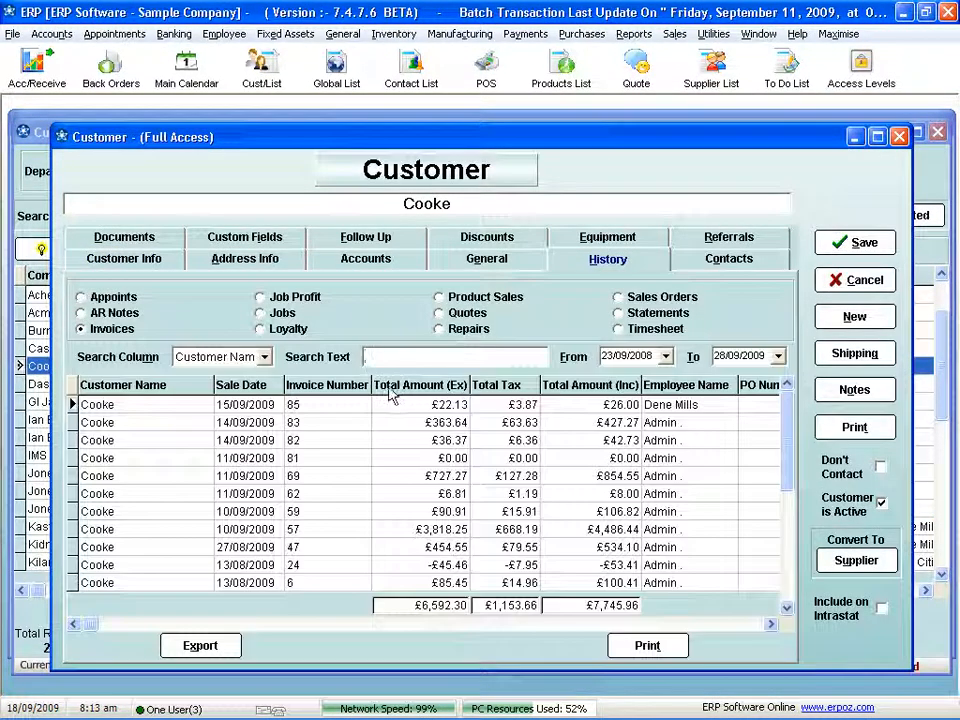
double_click(320, 486)
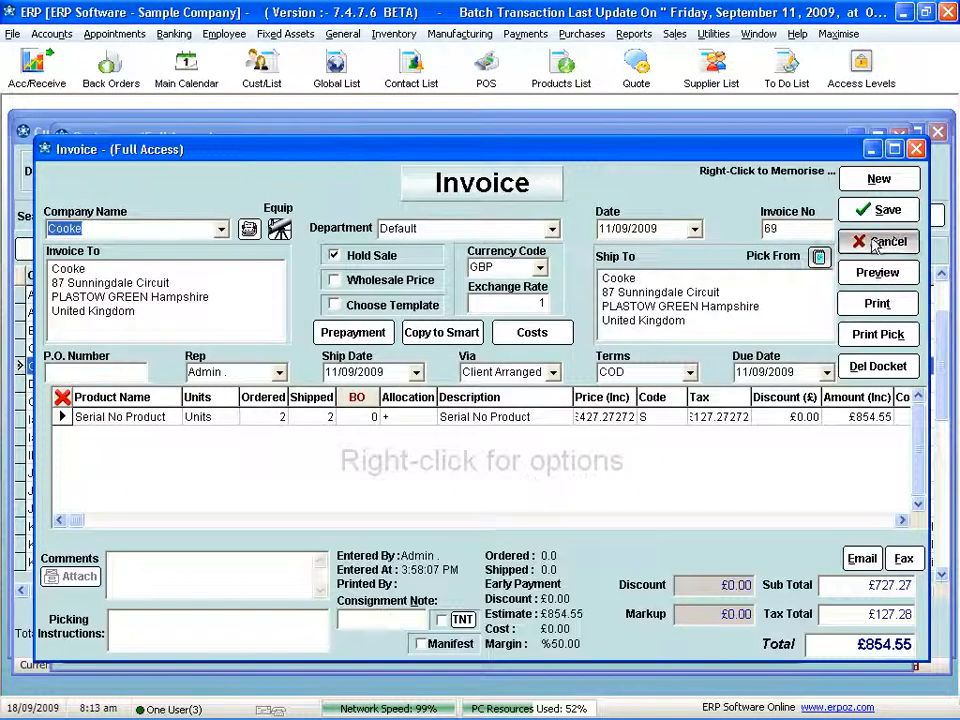
click(877, 243)
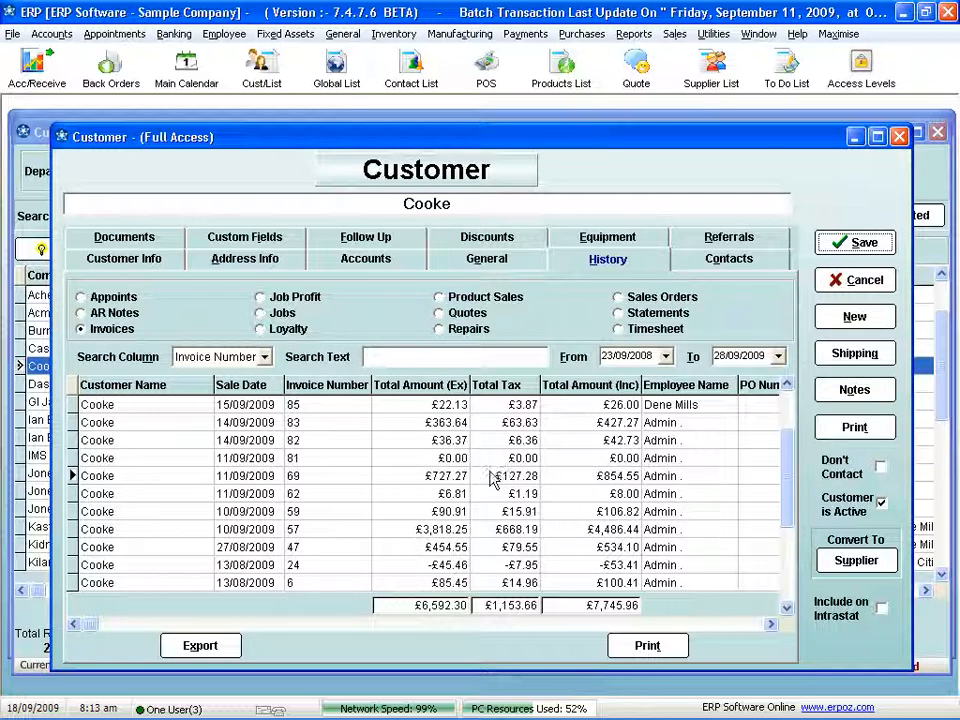
Step: Review the customer's quotes, repairs, statements and sales orders history, opening and closing the sales order for £227.28 excluding tax
click(440, 313)
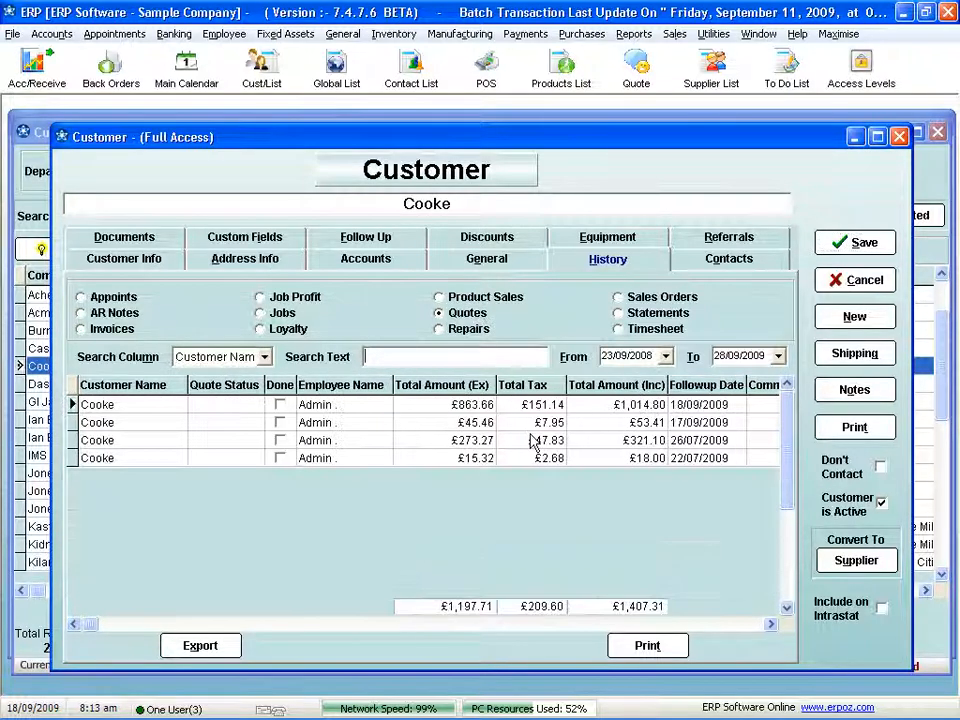
click(439, 328)
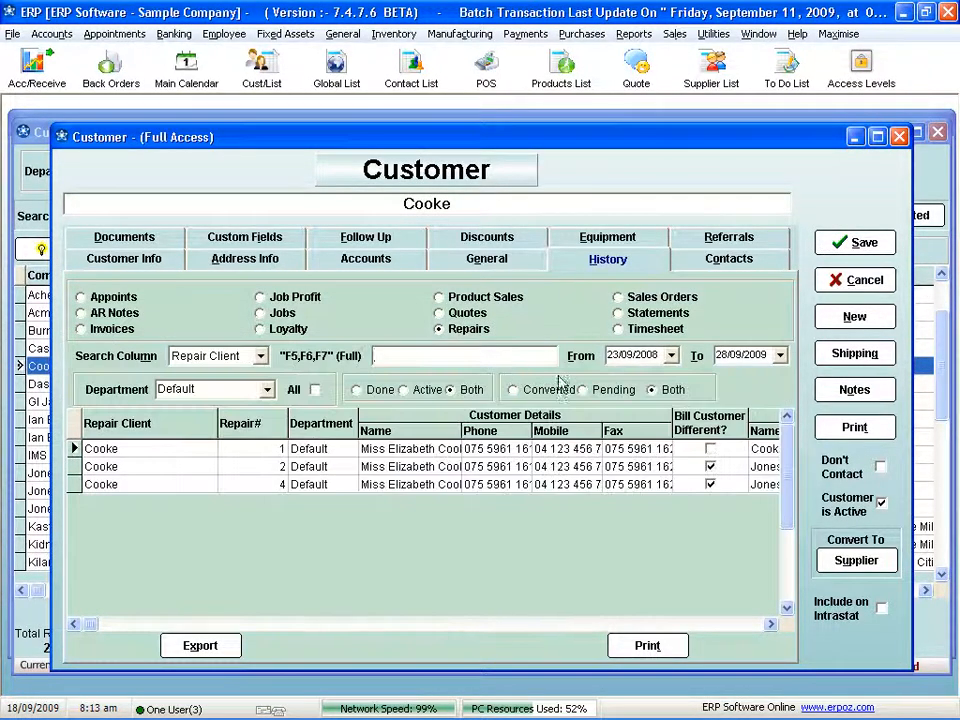
click(640, 313)
click(640, 297)
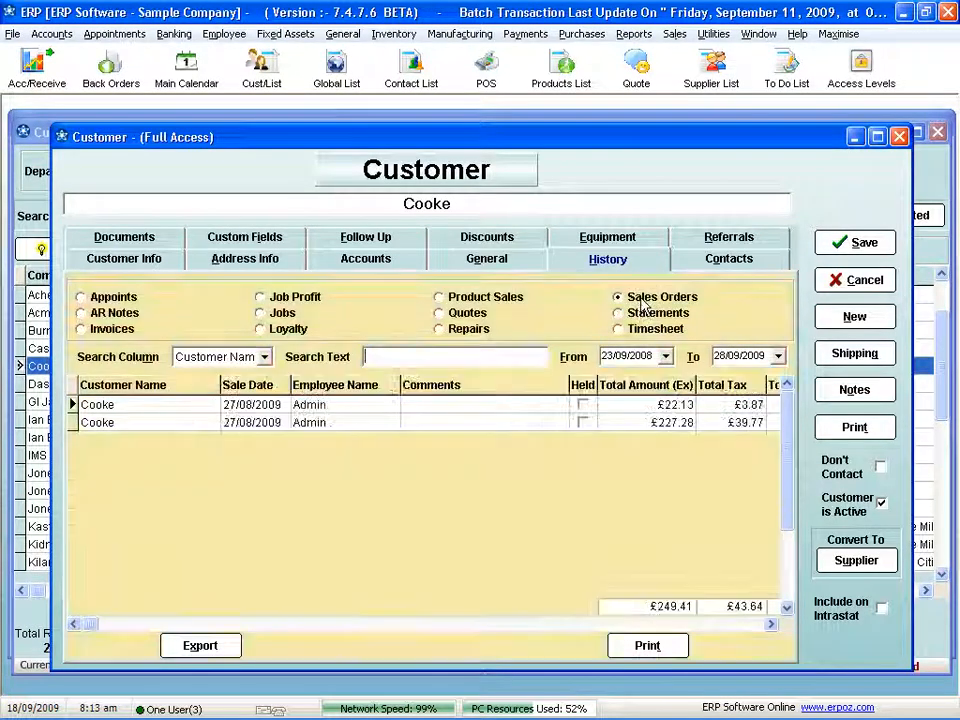
double_click(326, 423)
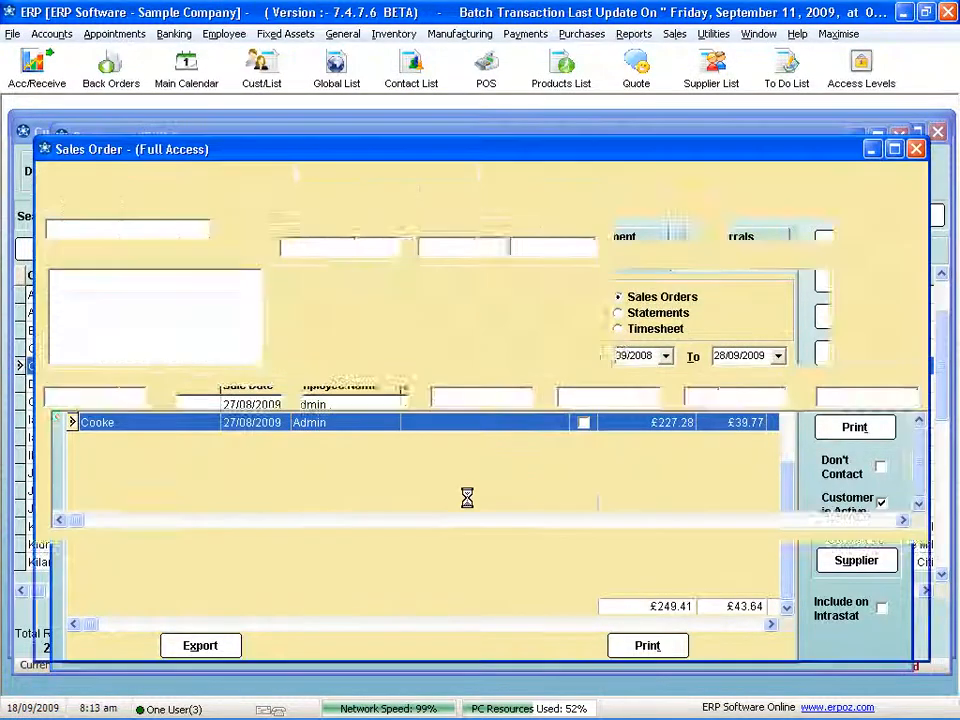
click(883, 238)
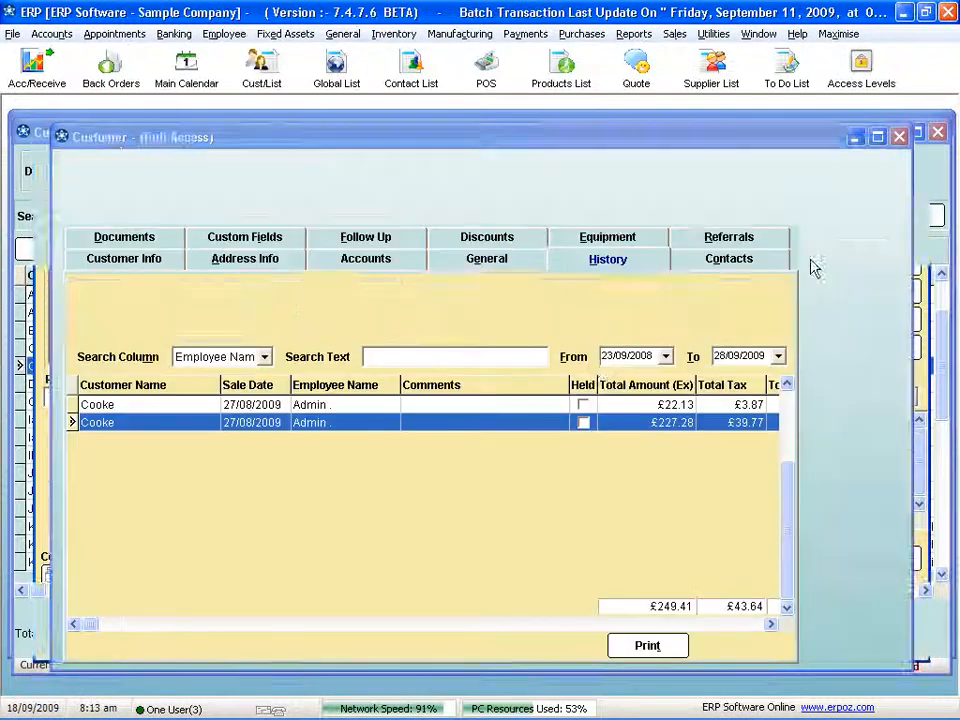
Step: View the customer's product sales and job profit history, and close the record without saving along with the customer list
click(472, 303)
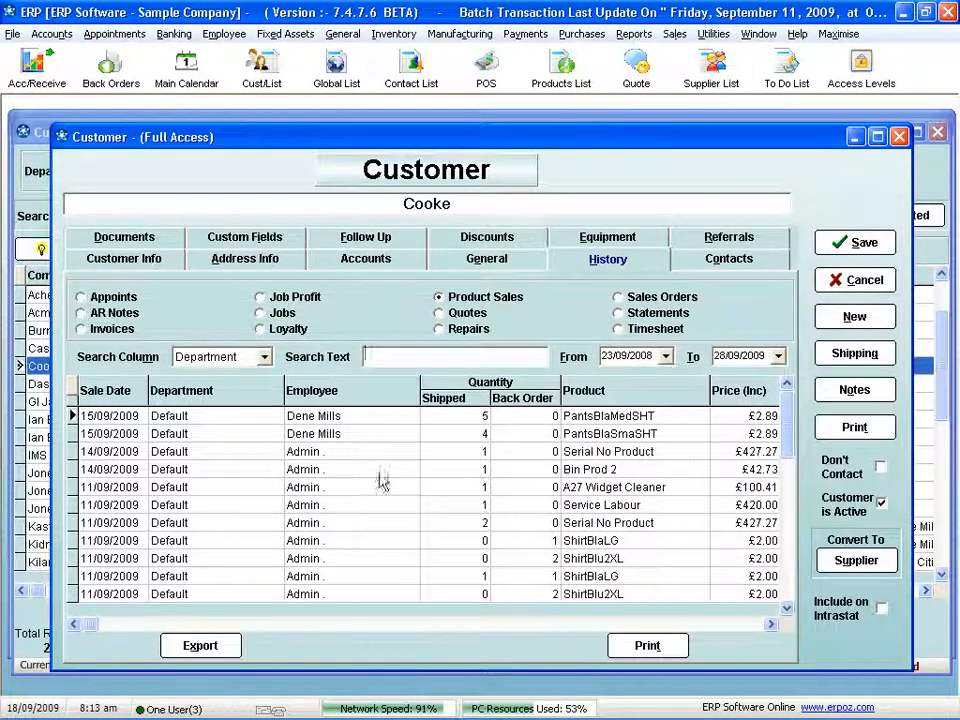
click(283, 297)
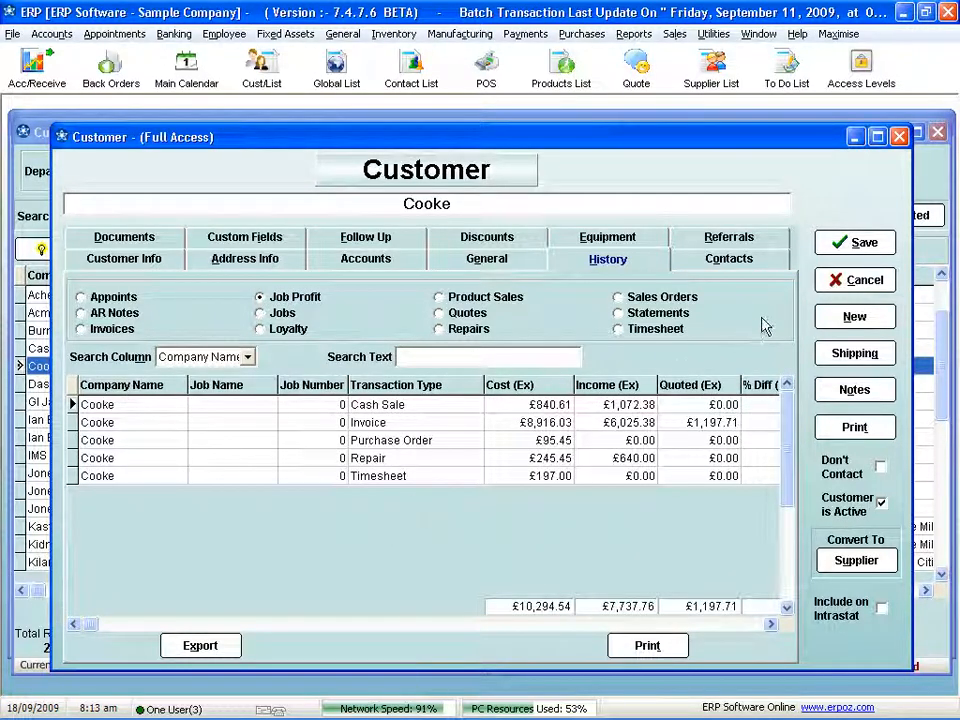
click(852, 280)
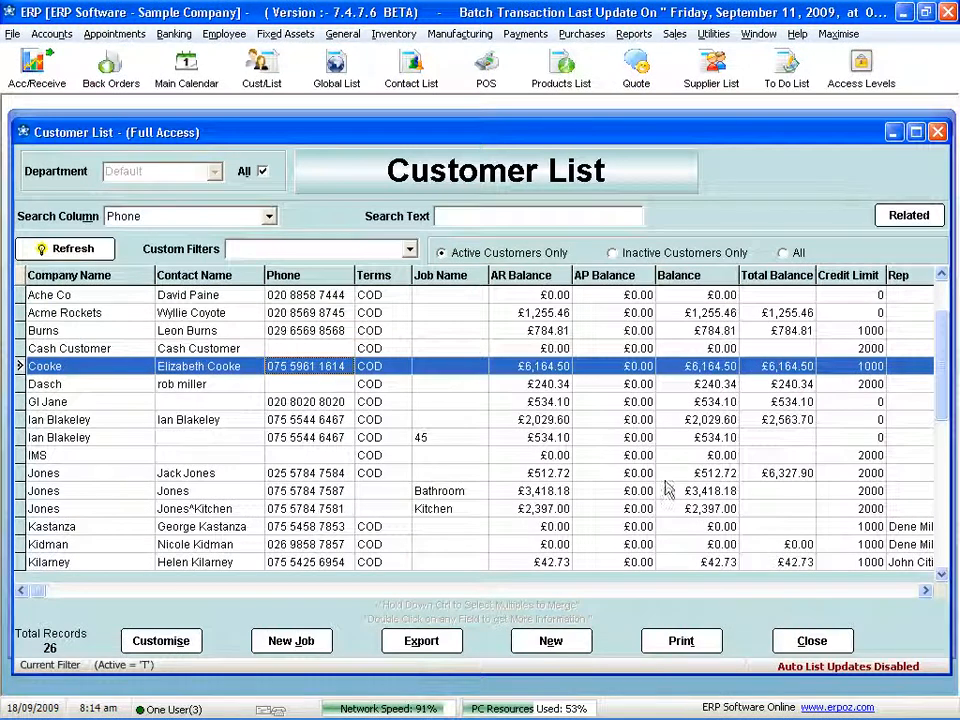
click(810, 640)
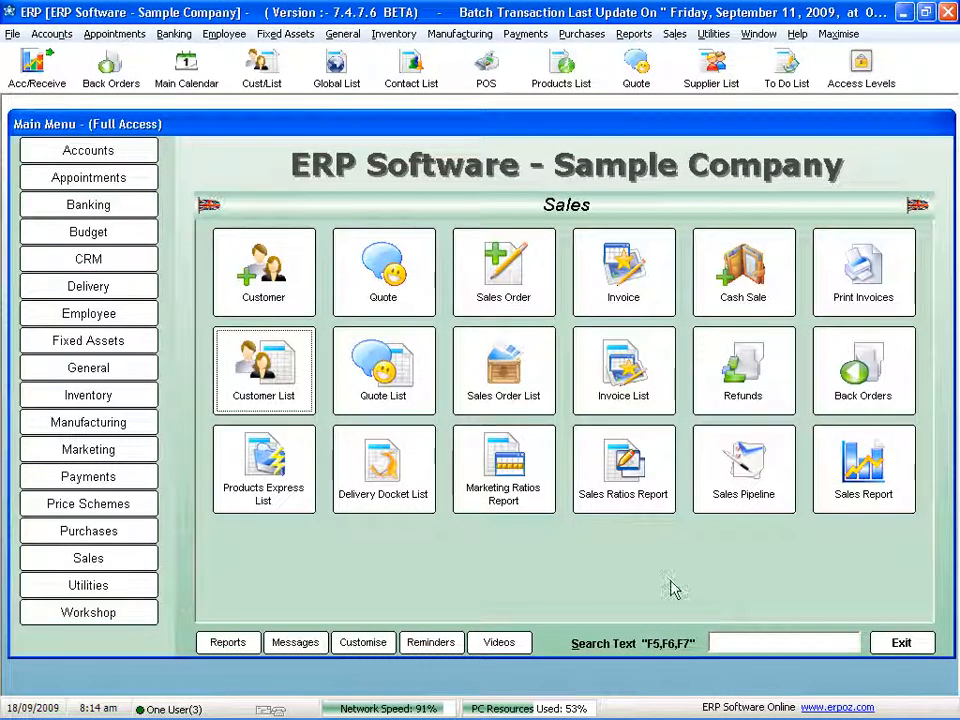
Step: Open the Profit and Loss report from Accounts and customise it to exclude the Australian Dollar foreign currency
click(88, 155)
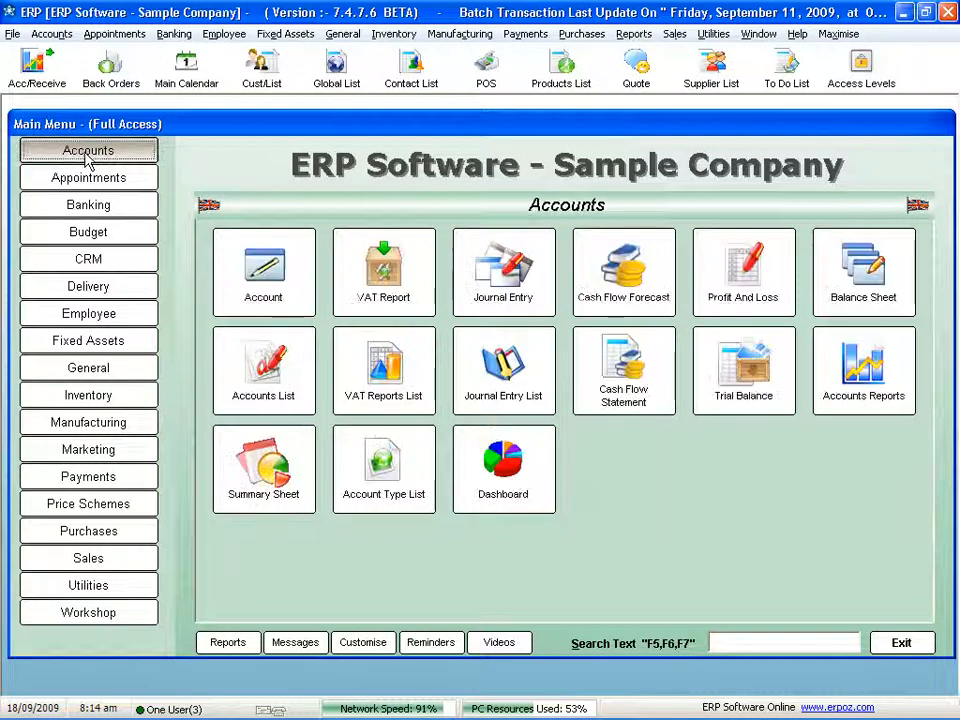
click(743, 272)
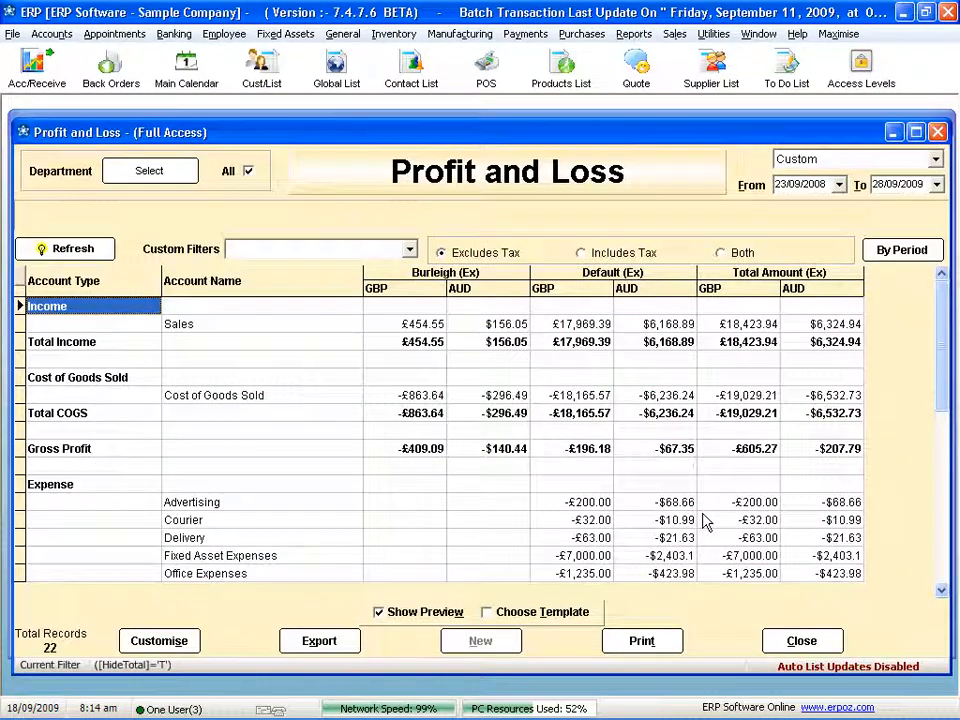
click(159, 640)
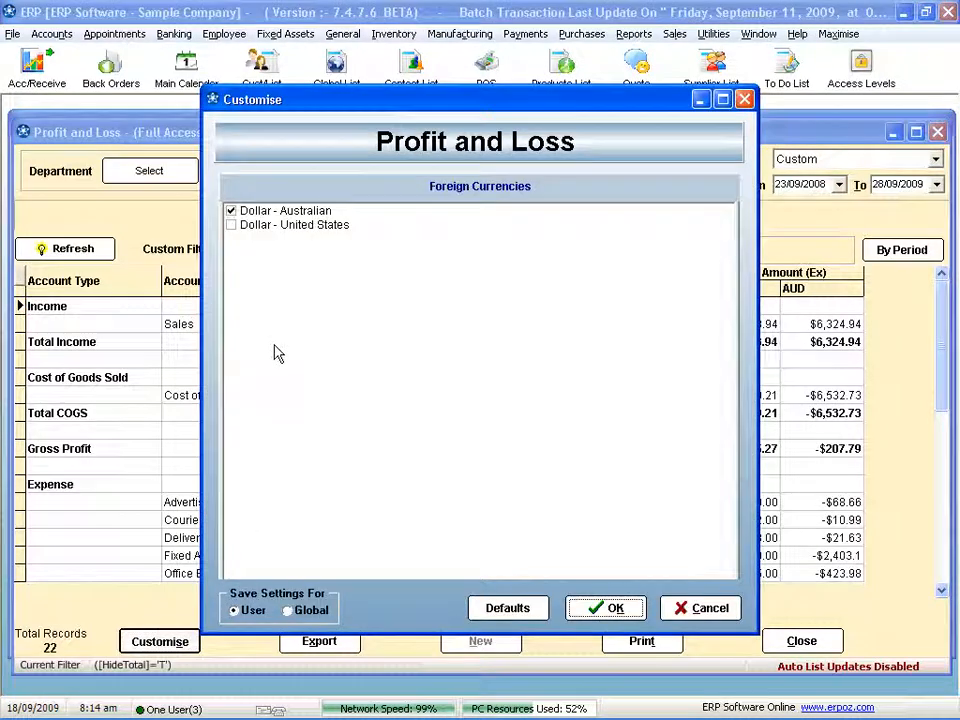
click(242, 214)
click(606, 607)
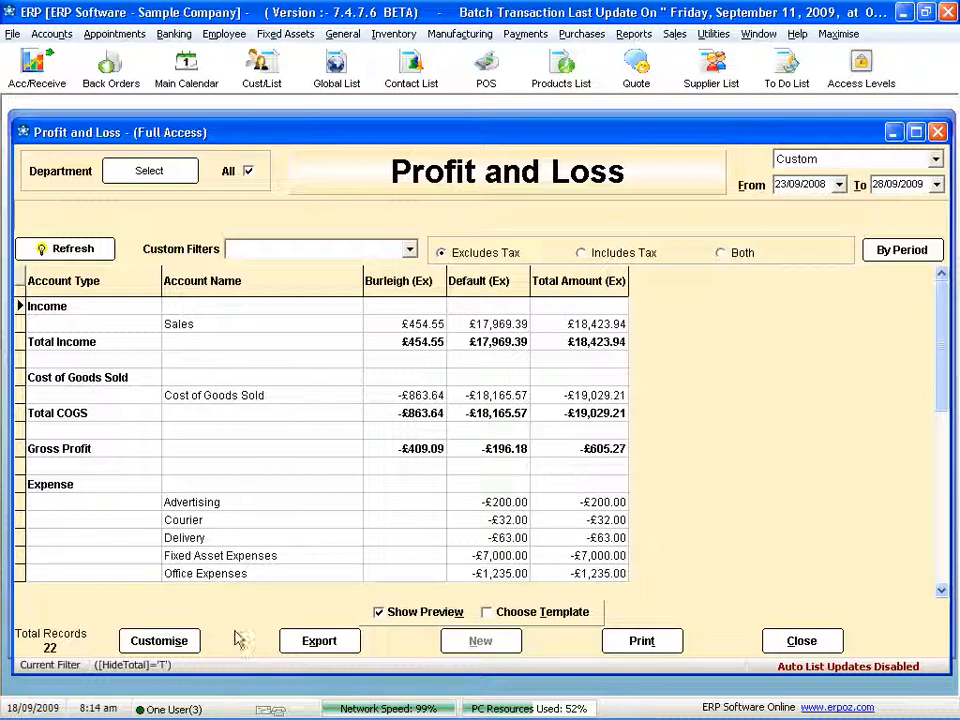
Step: Customise the Profit and Loss report to add the Australian Dollar currency and remove it again
click(159, 640)
click(238, 212)
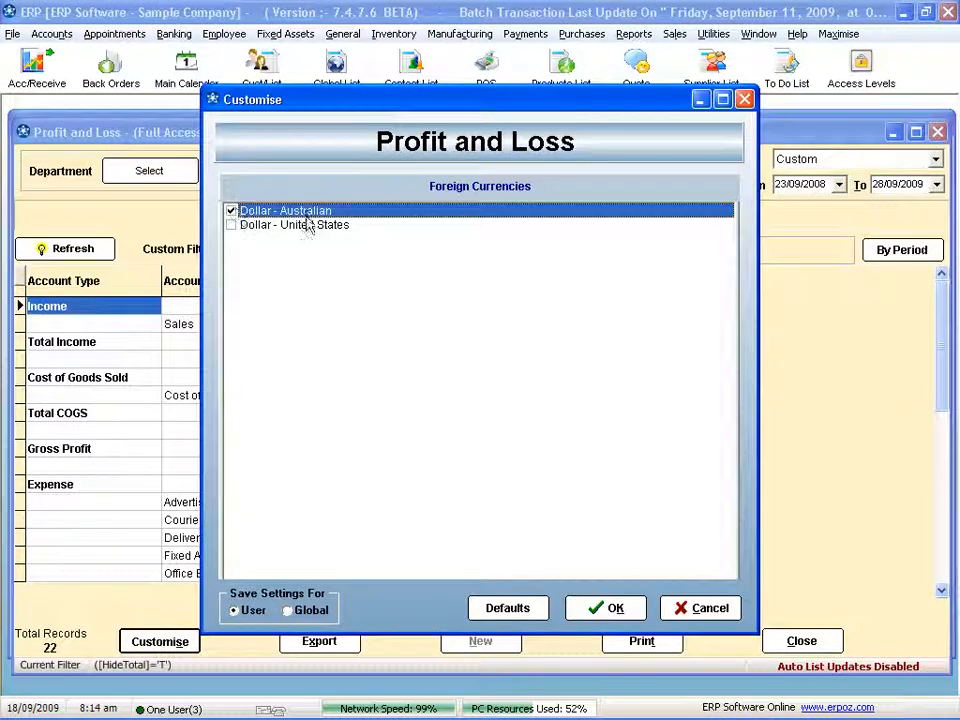
click(606, 606)
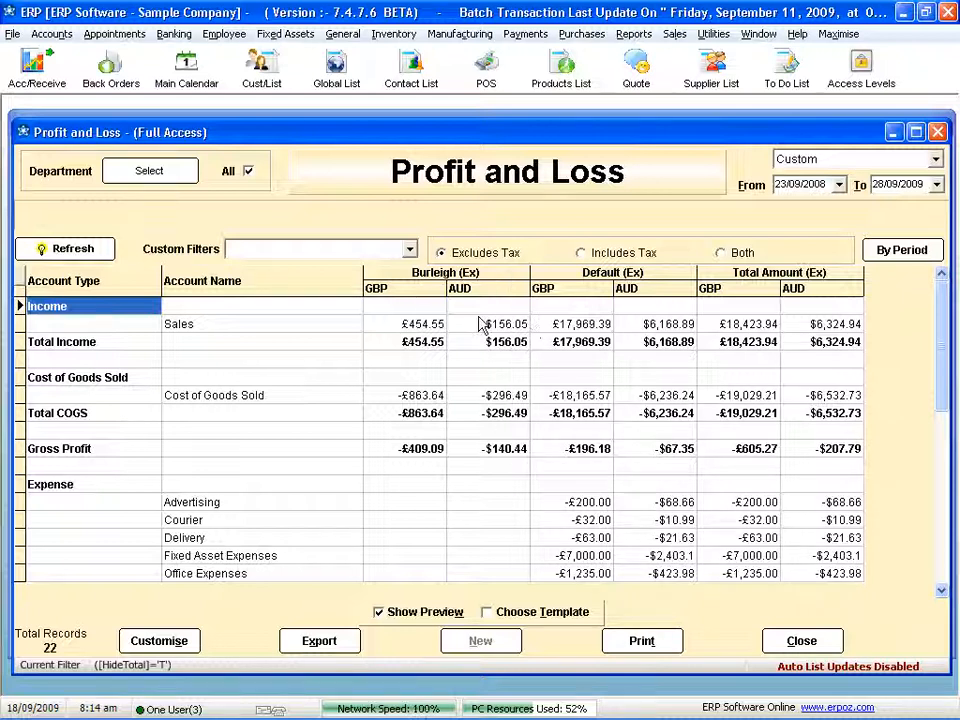
click(175, 632)
click(232, 211)
click(607, 608)
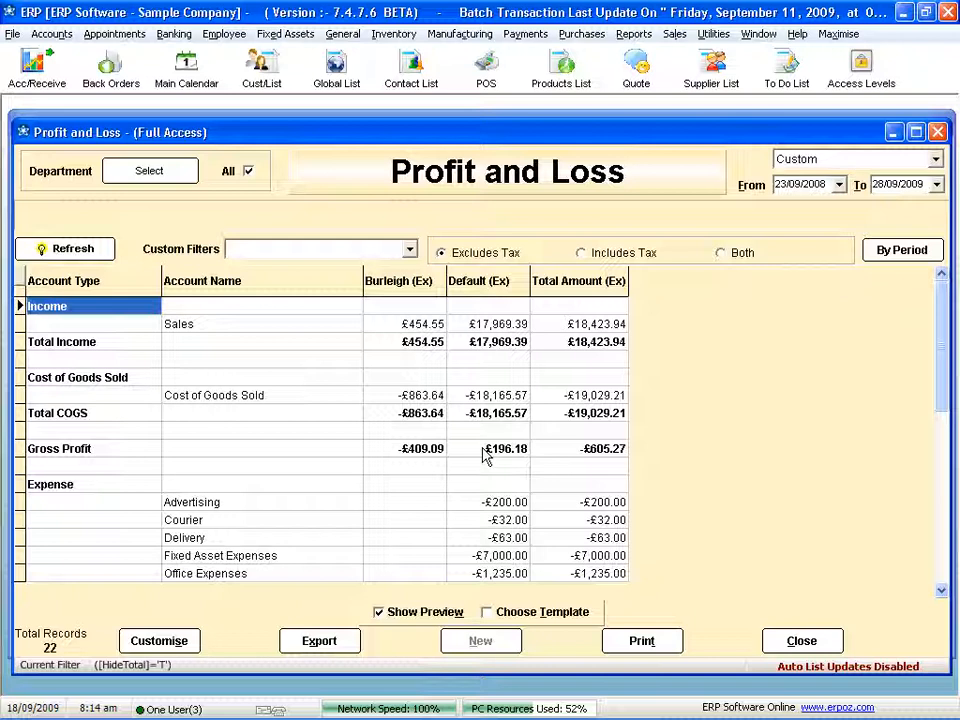
Step: Drill into the Default department's Sales amount, open the £3.63 Fan Belt cash sale, and close it along with the account details
click(408, 328)
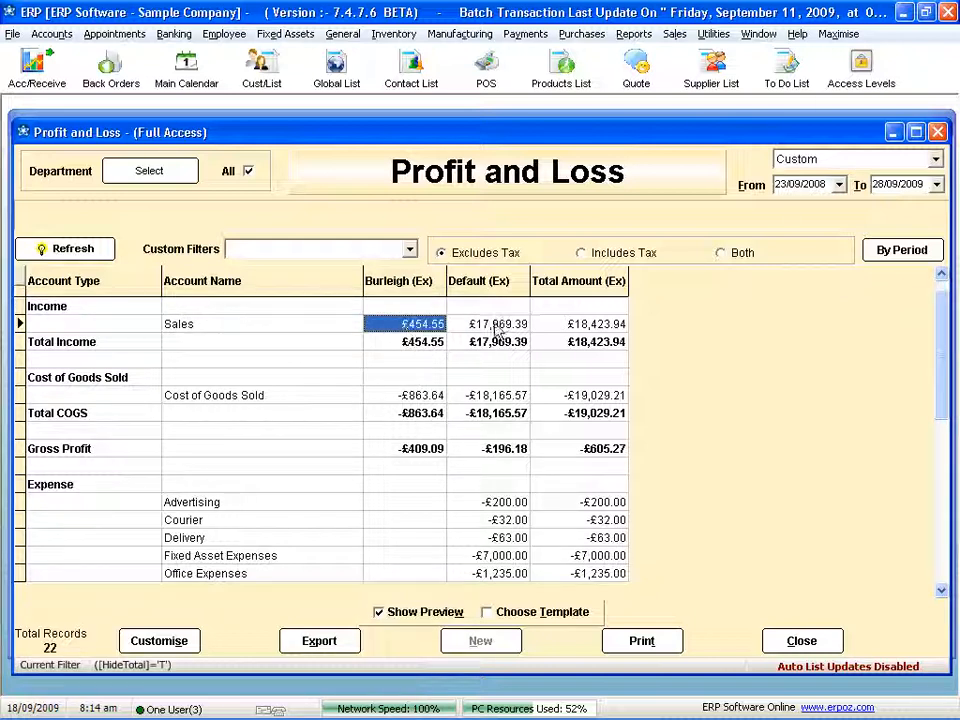
click(503, 330)
double_click(503, 333)
click(375, 418)
double_click(375, 418)
click(826, 240)
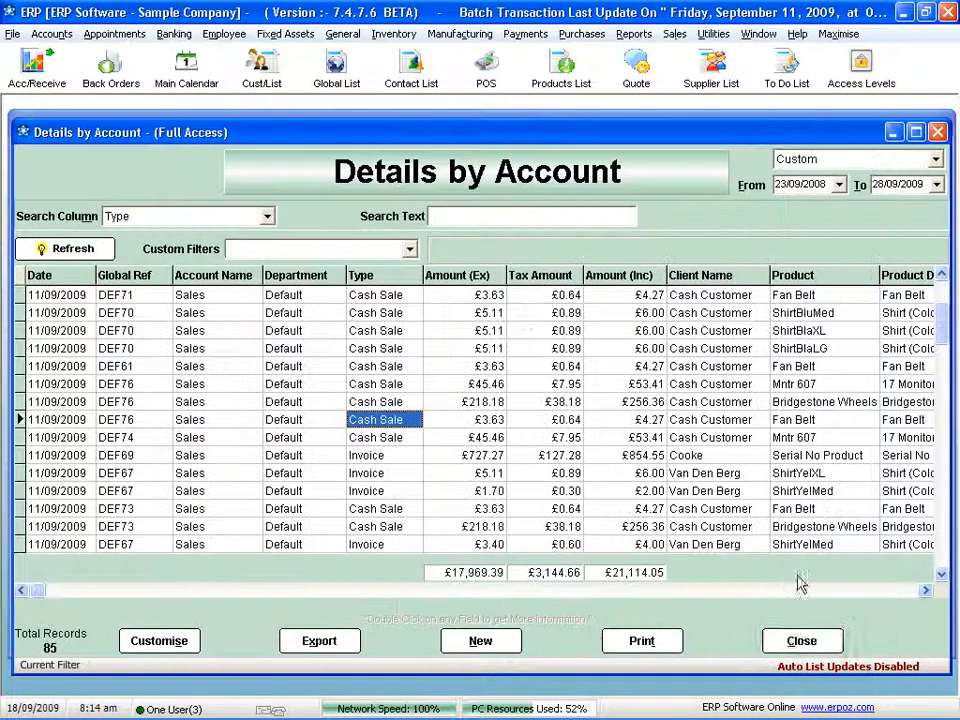
click(799, 581)
Step: Drill into the total Sales amount, open the invoice containing the £13.62 ShirtRedMed line, and close it without saving
click(590, 328)
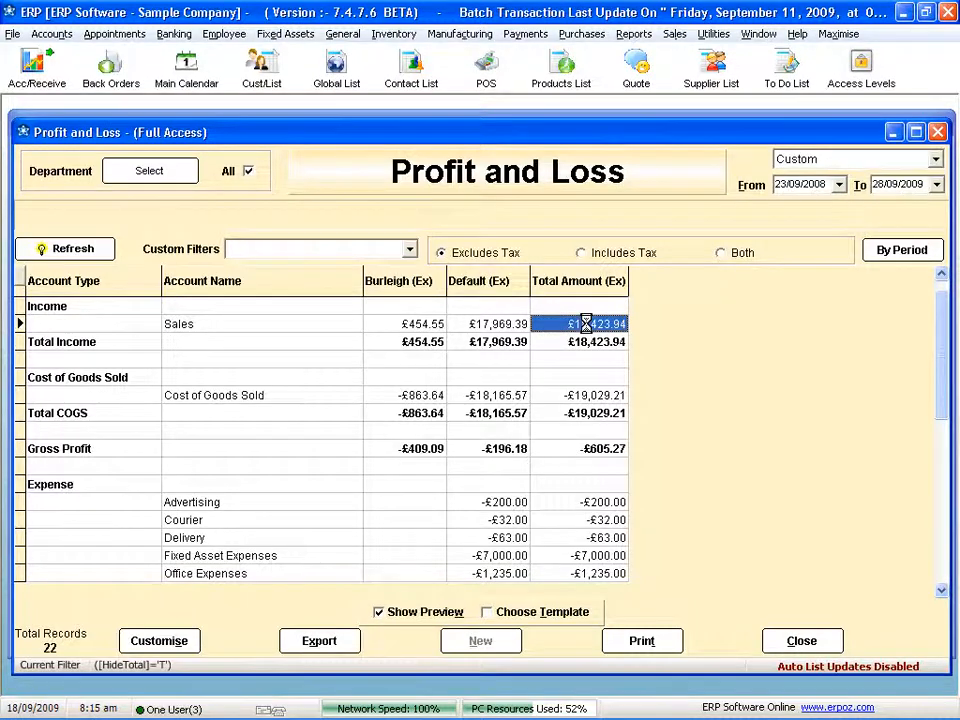
double_click(590, 330)
click(499, 456)
scroll(500, 457, down, 10)
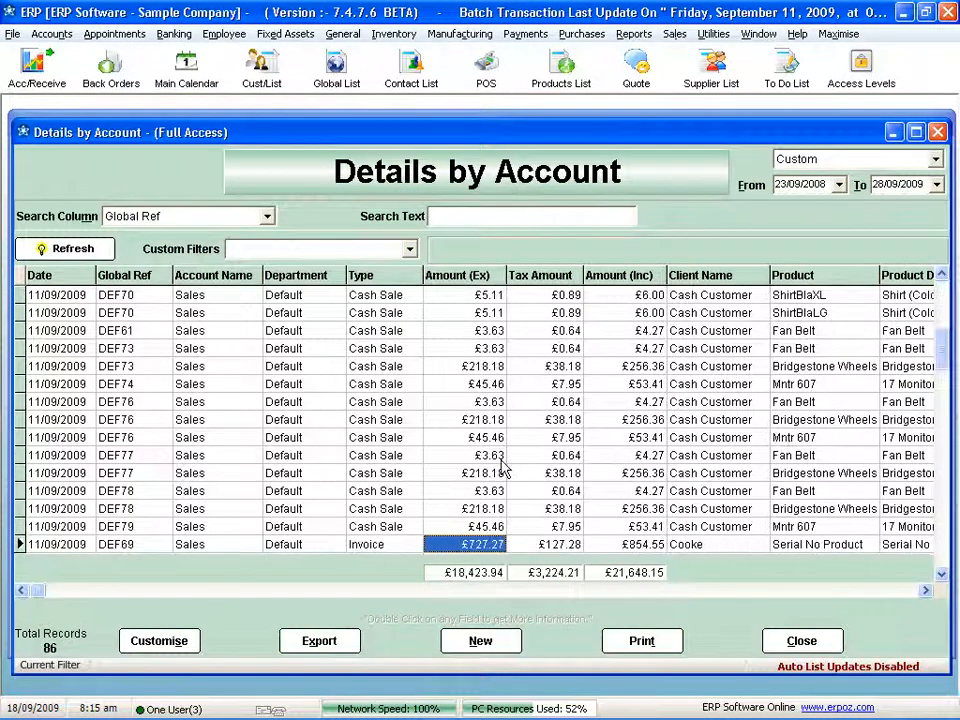
click(491, 451)
double_click(491, 456)
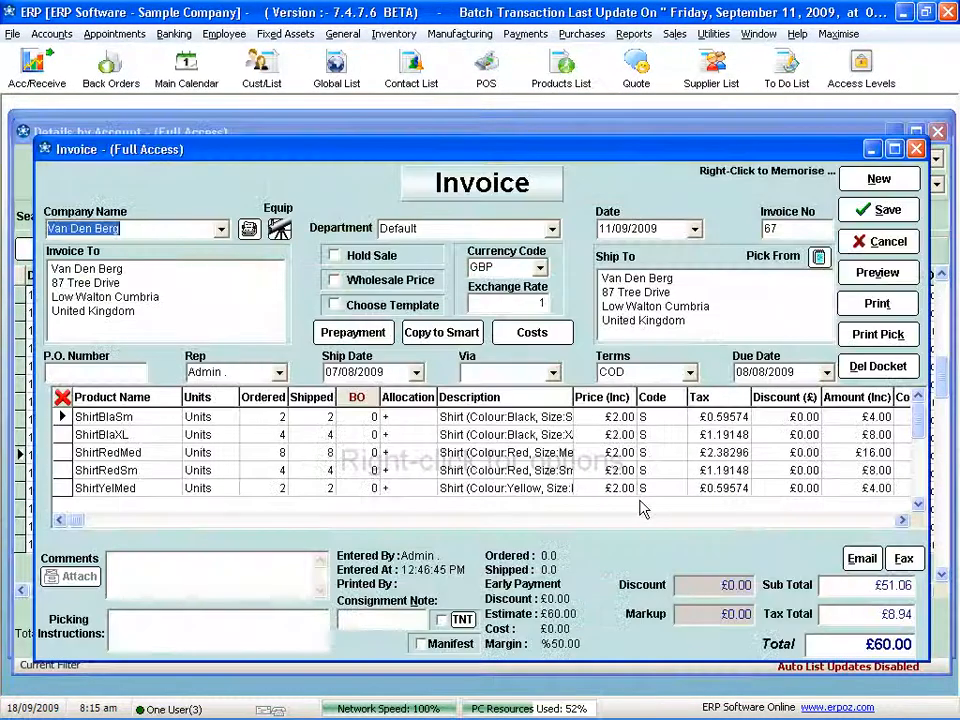
click(870, 245)
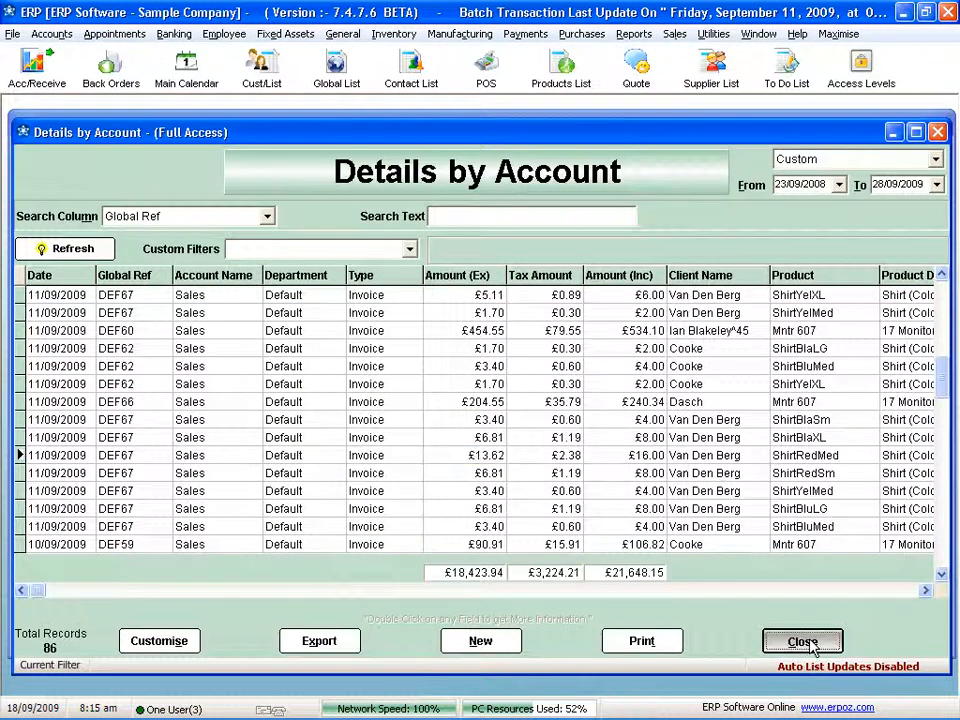
Step: Leave the account details for the Balance Sheet, drill into the Bank sub-account's supplier payment to Free As A Bird Pty Ltd, and close the transaction list
click(797, 698)
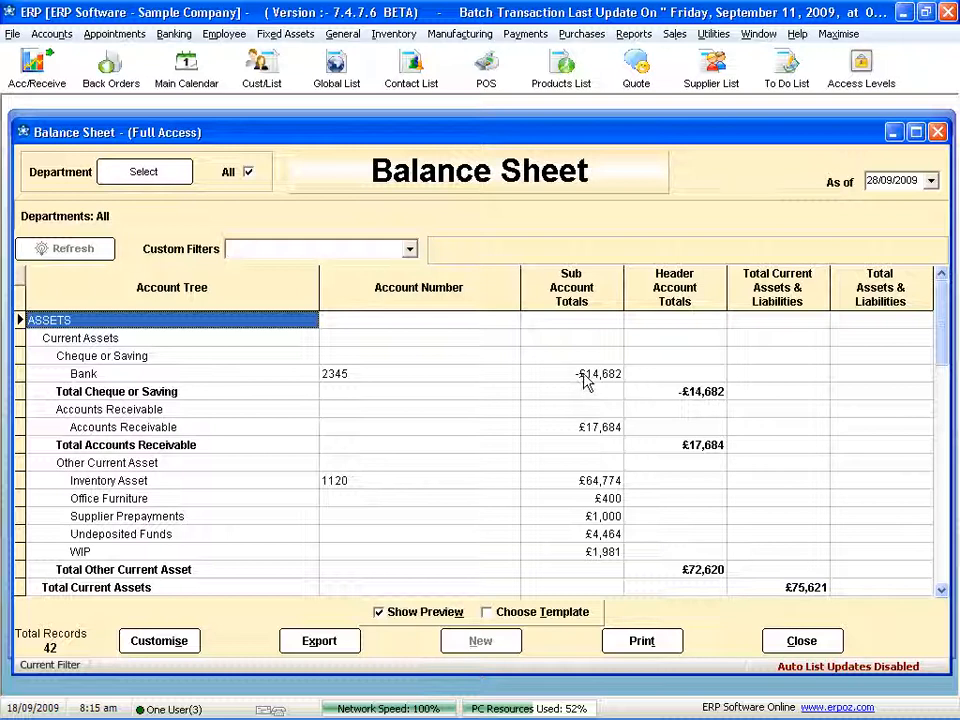
double_click(585, 383)
click(445, 348)
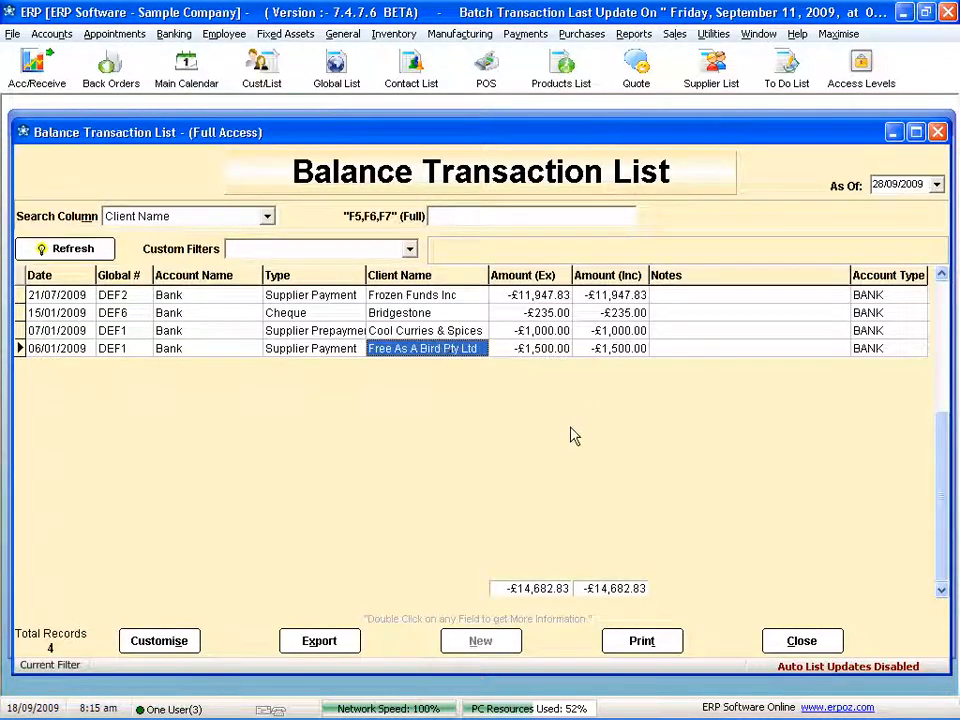
click(788, 654)
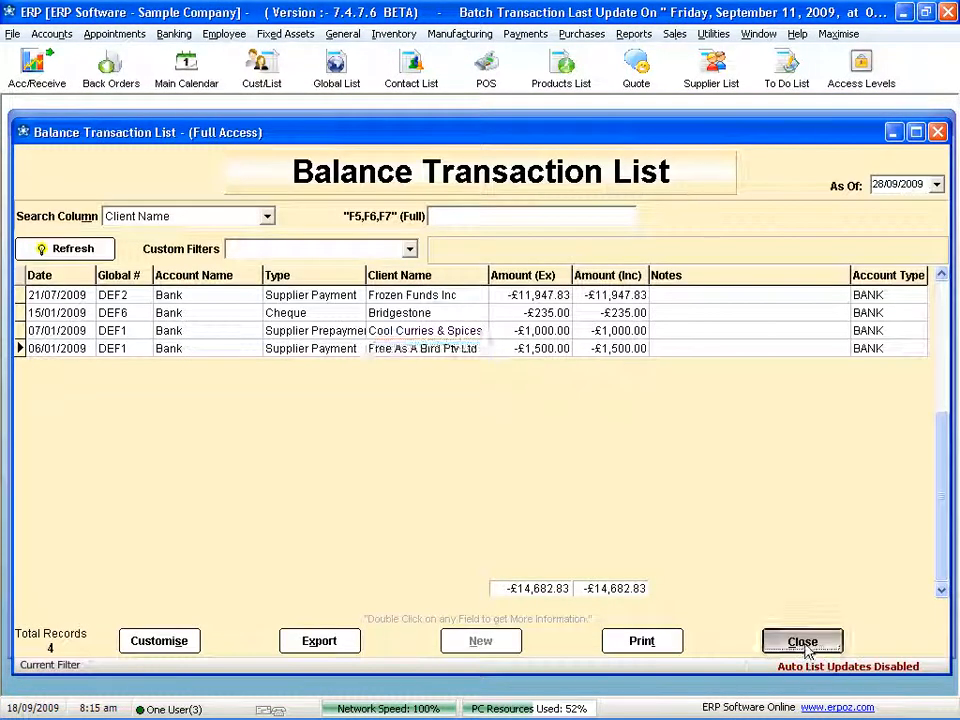
click(806, 646)
Step: View the Balance Sheet's department selection without changing it, add the Australian Dollar currency through customisation, and close the report
click(154, 172)
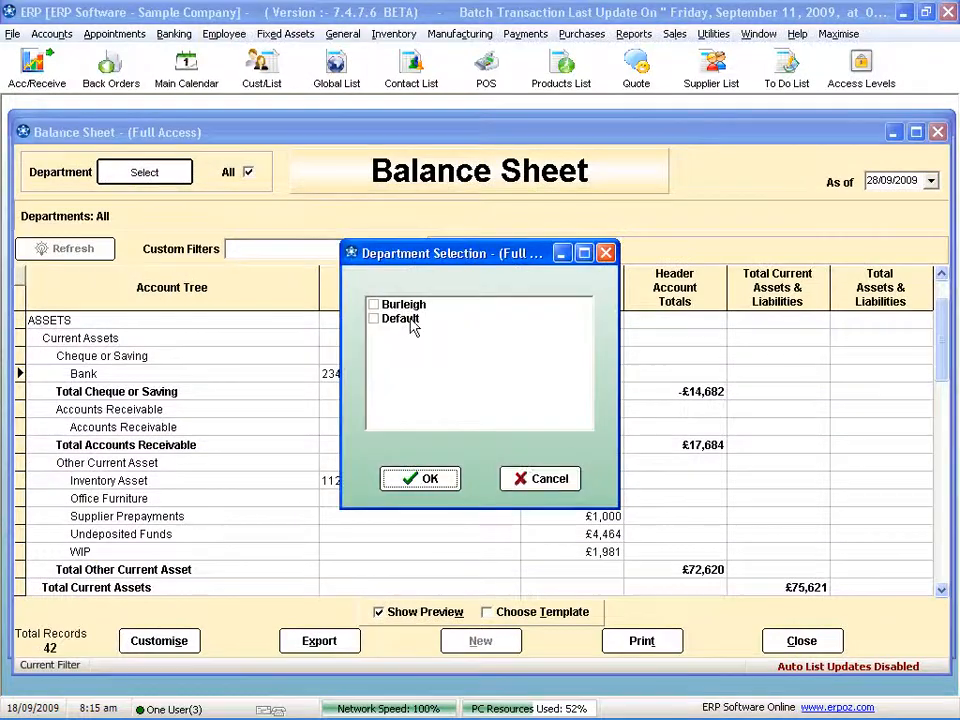
click(536, 482)
click(190, 640)
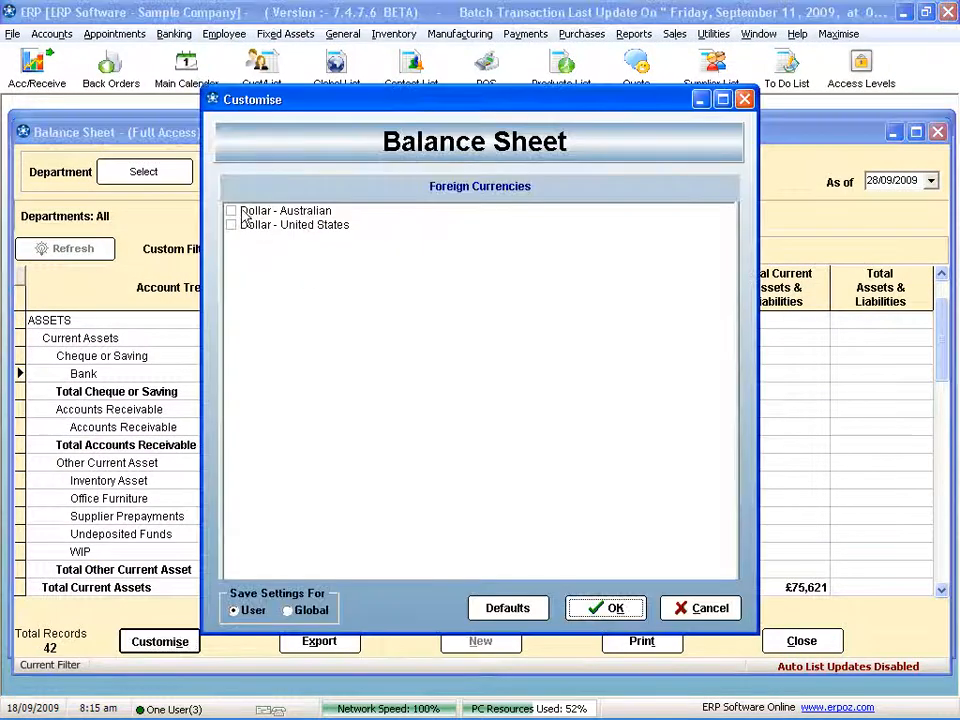
click(262, 211)
click(605, 607)
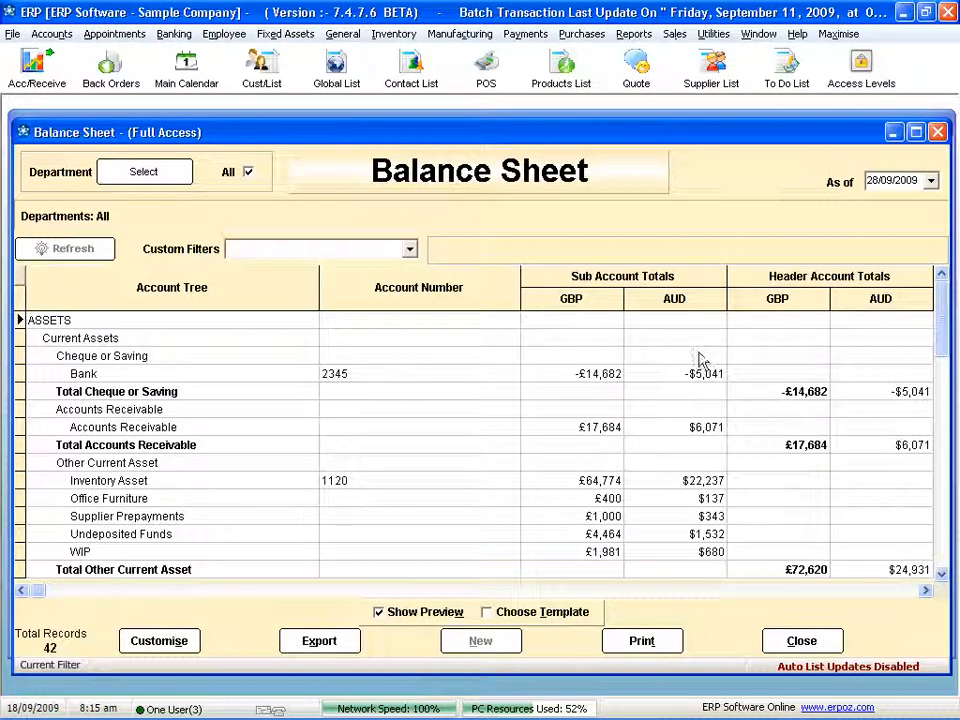
click(800, 641)
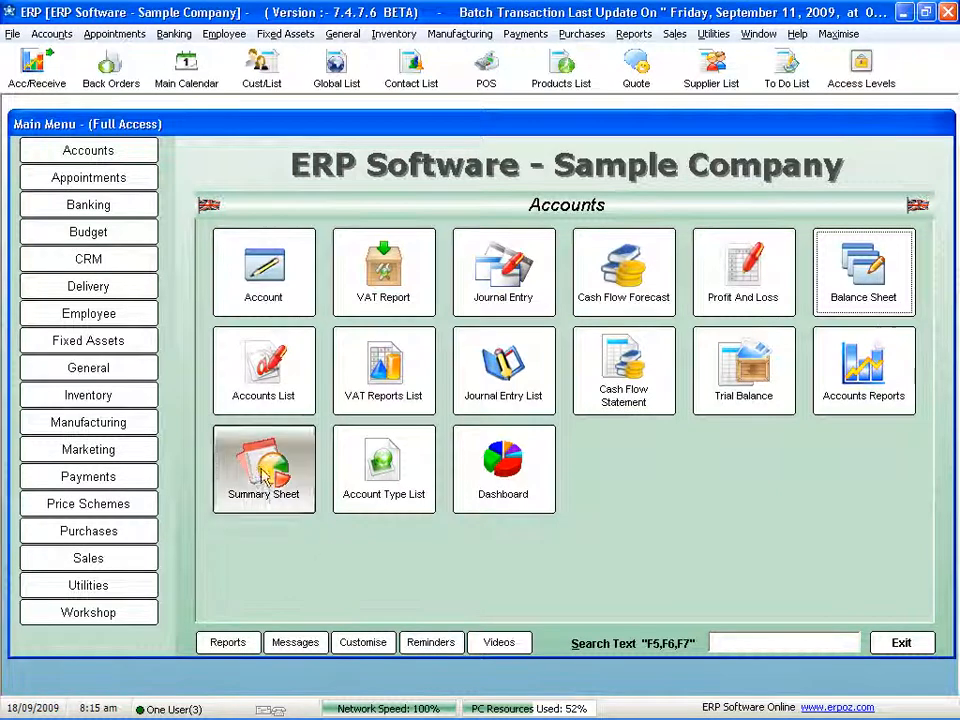
Step: Open the Summary Sheet and drill into Accounts Payable, showing the list with Extra Details
click(272, 494)
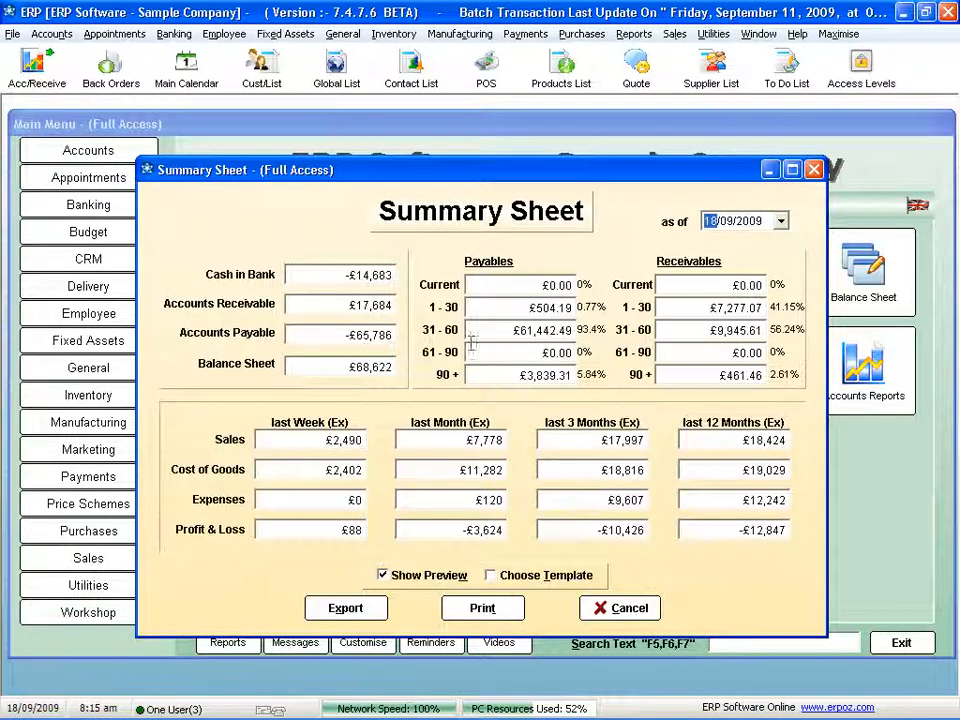
double_click(353, 338)
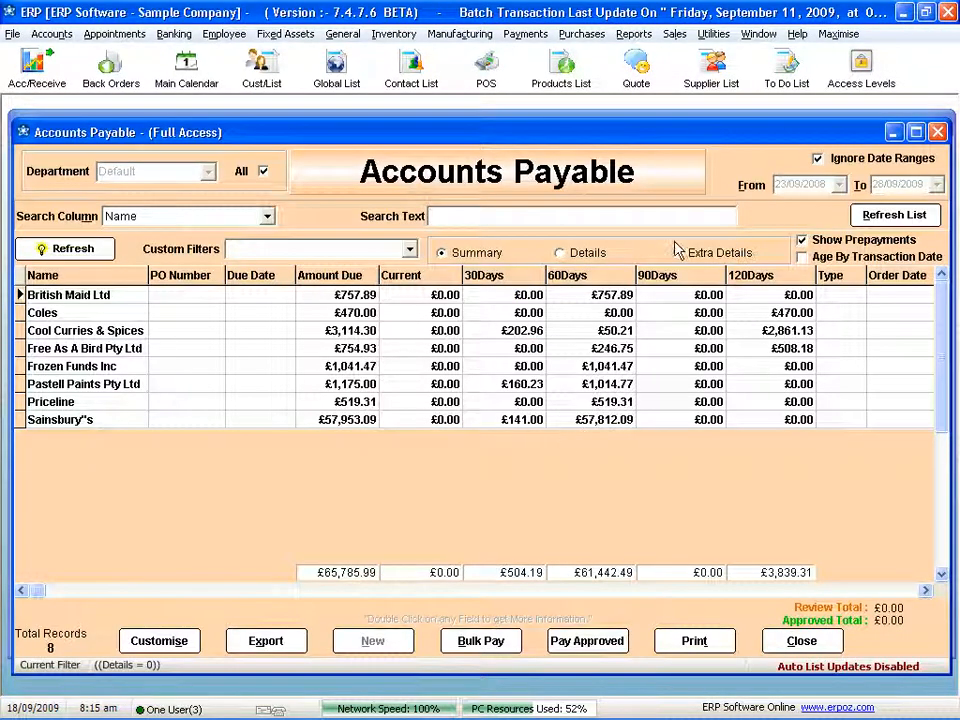
click(677, 252)
Step: Open the £202.96 Cool Curries & Spices purchase order due 12/09/2009, and close it, Accounts Payable and the Summary Sheet
click(316, 420)
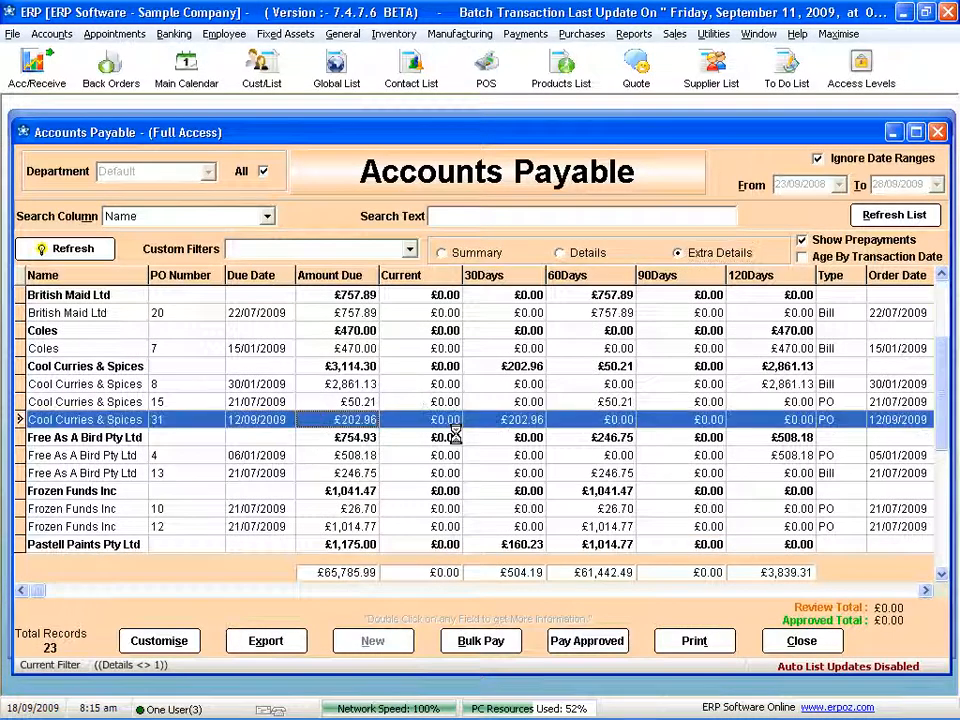
click(883, 234)
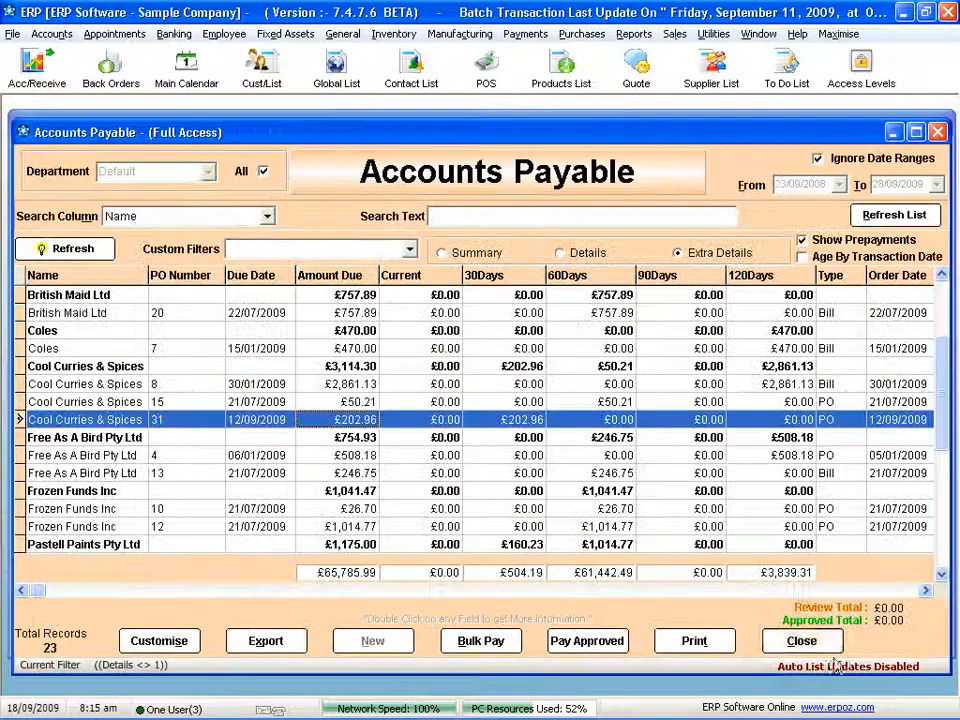
click(803, 642)
click(610, 608)
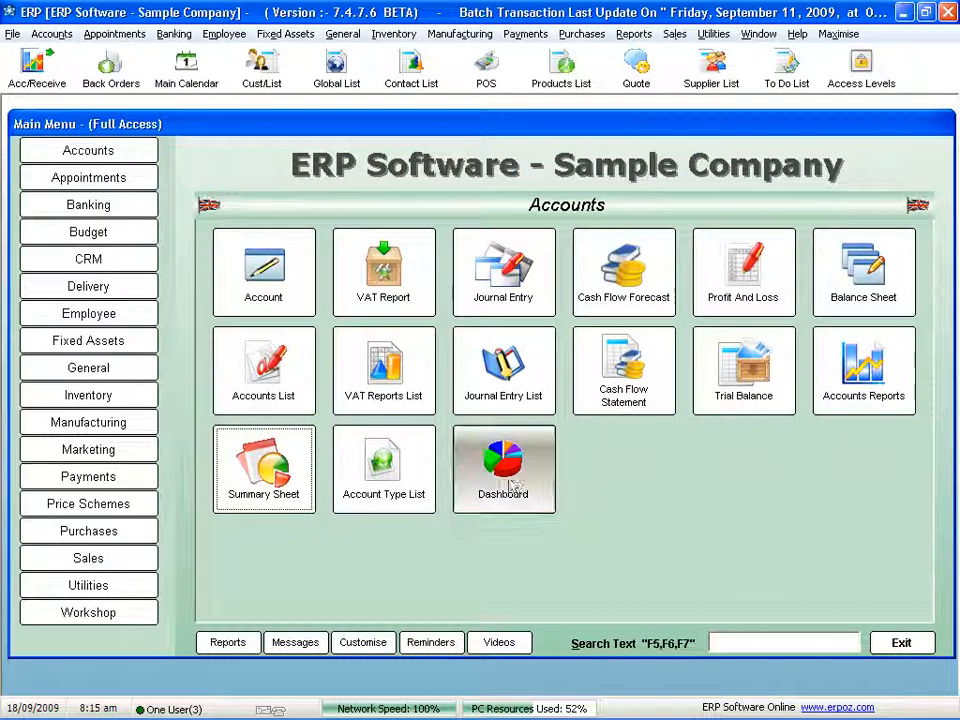
Step: Open the Dashboard, view the top ten salesmen, products and customers as values and back as graphs, and close it
click(512, 482)
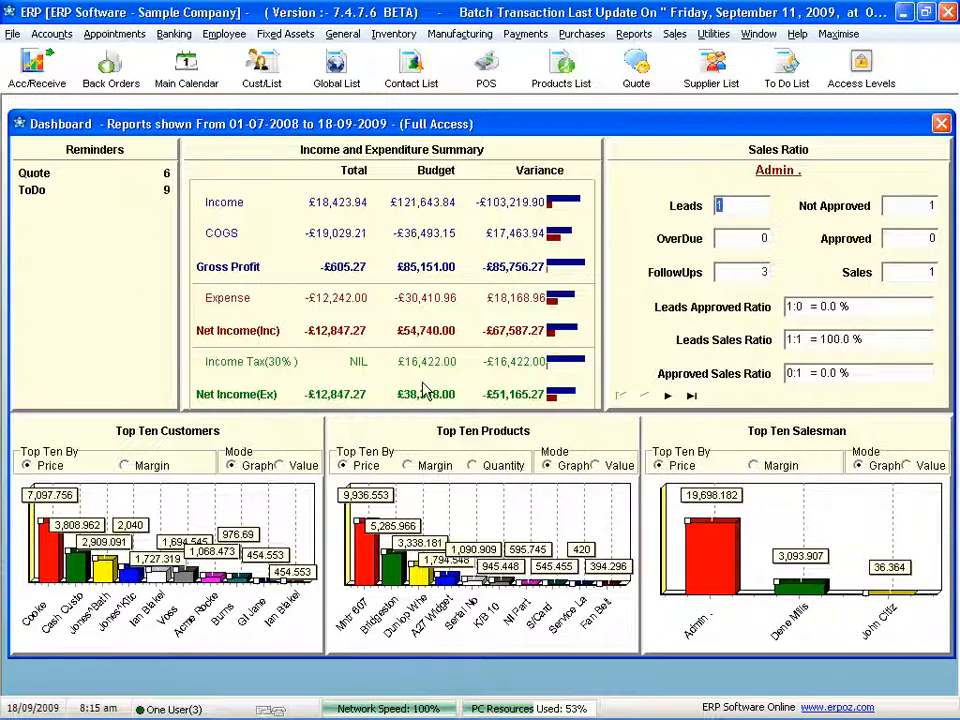
click(926, 465)
click(870, 465)
click(598, 465)
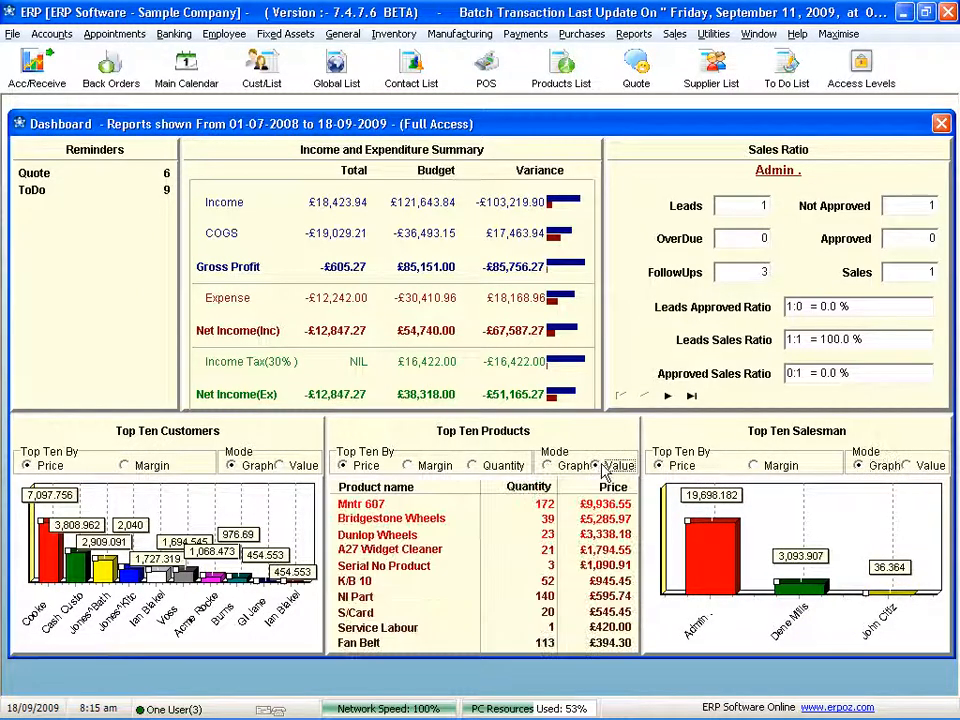
click(549, 465)
click(281, 465)
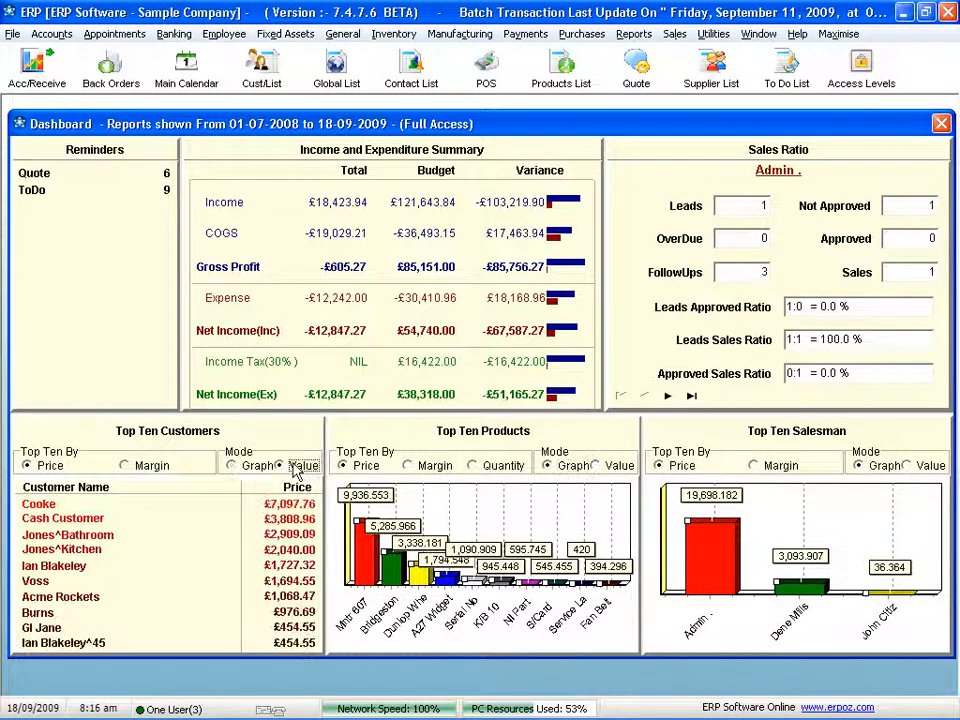
click(256, 467)
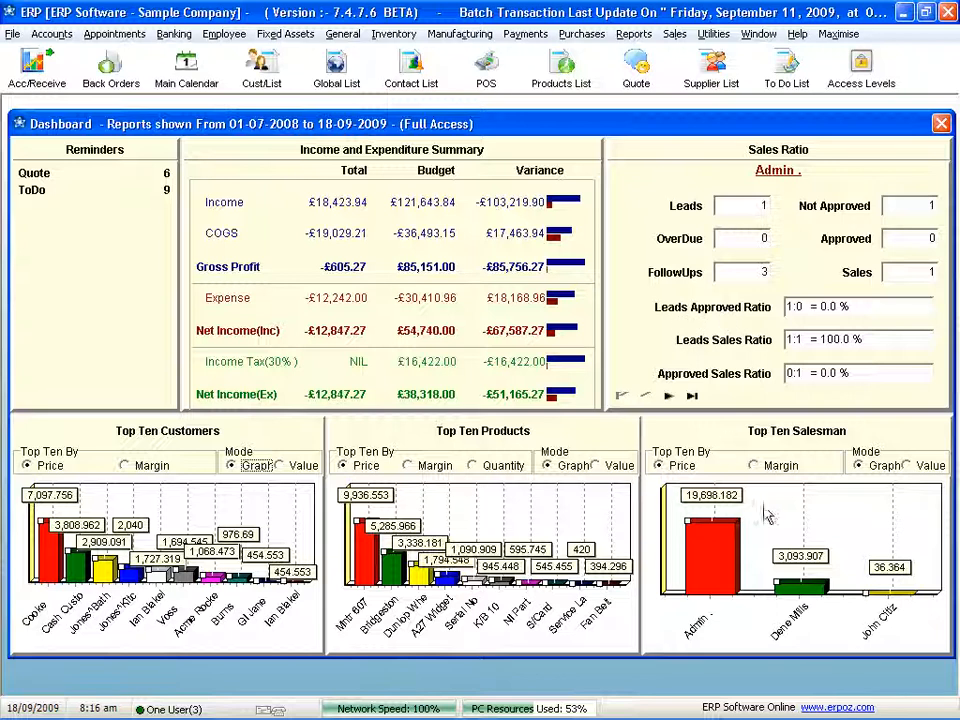
click(941, 123)
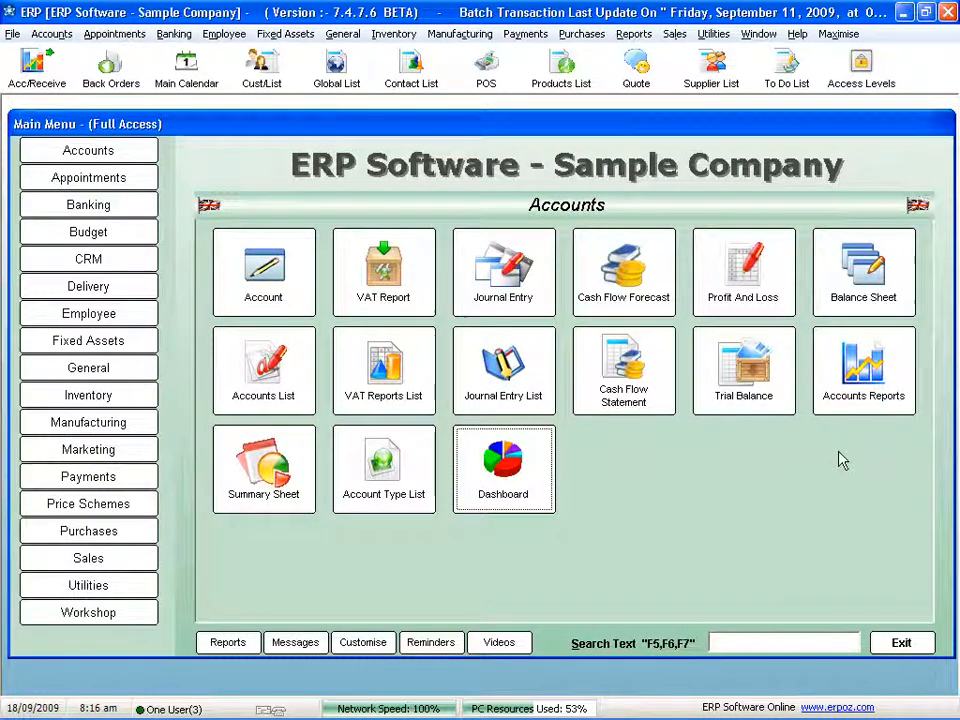
Step: Open the Accounts Reports selector and look through the available accounts reports
click(863, 368)
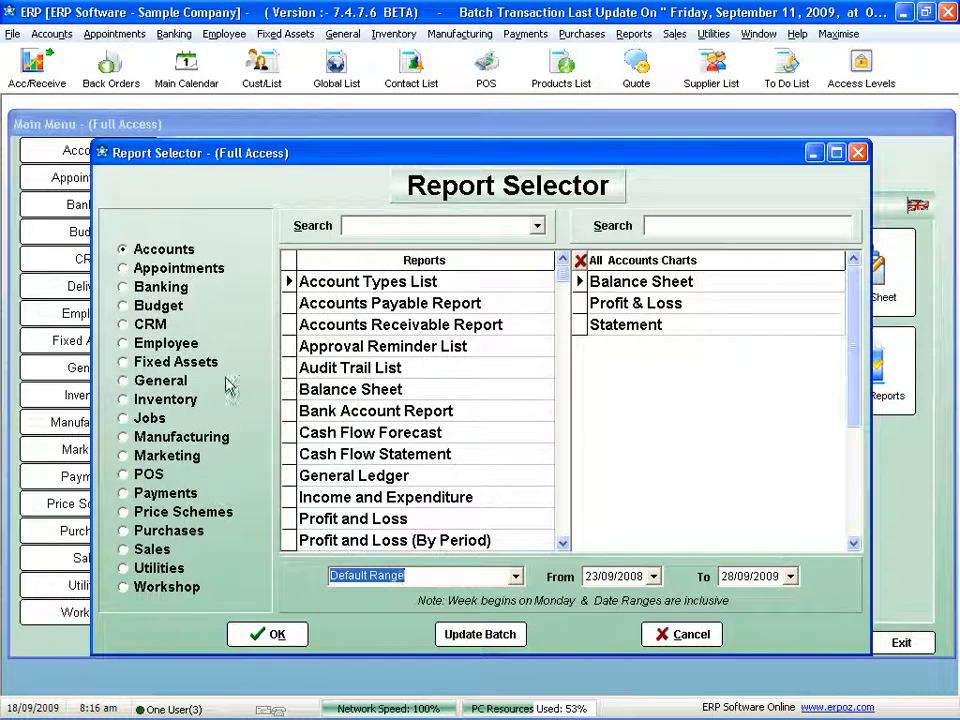
click(375, 389)
scroll(375, 390, down, 15)
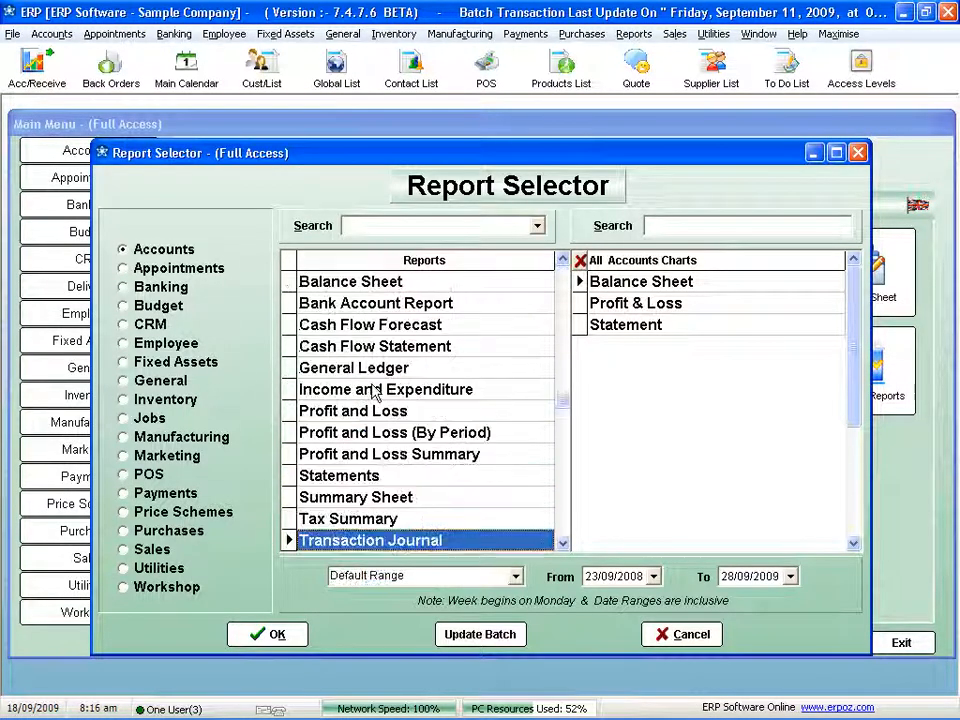
Step: Switch the Report Selector to the Sales category and open the Sales Report
click(160, 455)
click(150, 549)
click(413, 435)
scroll(480, 460, down, 10)
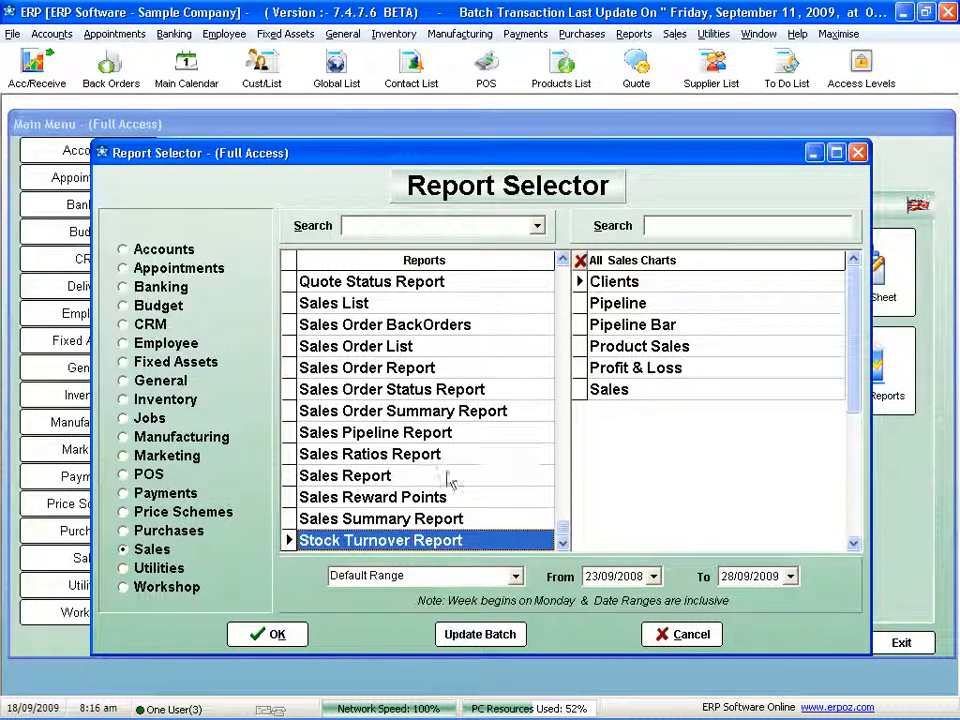
double_click(407, 476)
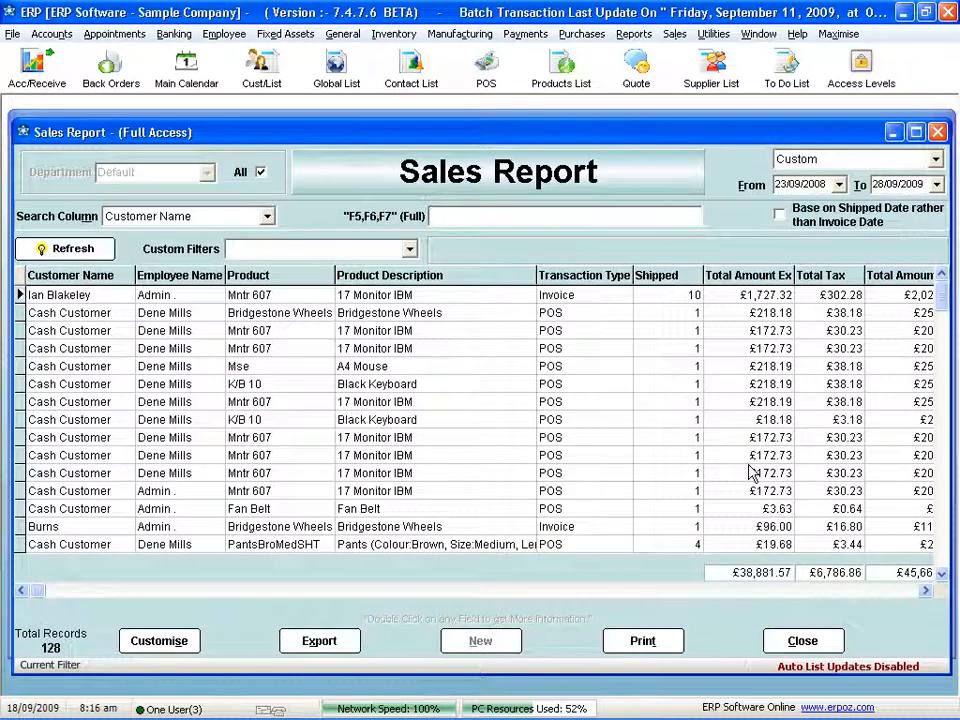
Step: Customise the Sales Report grid to hide the Transaction Type column and show the Area column
click(159, 641)
click(258, 292)
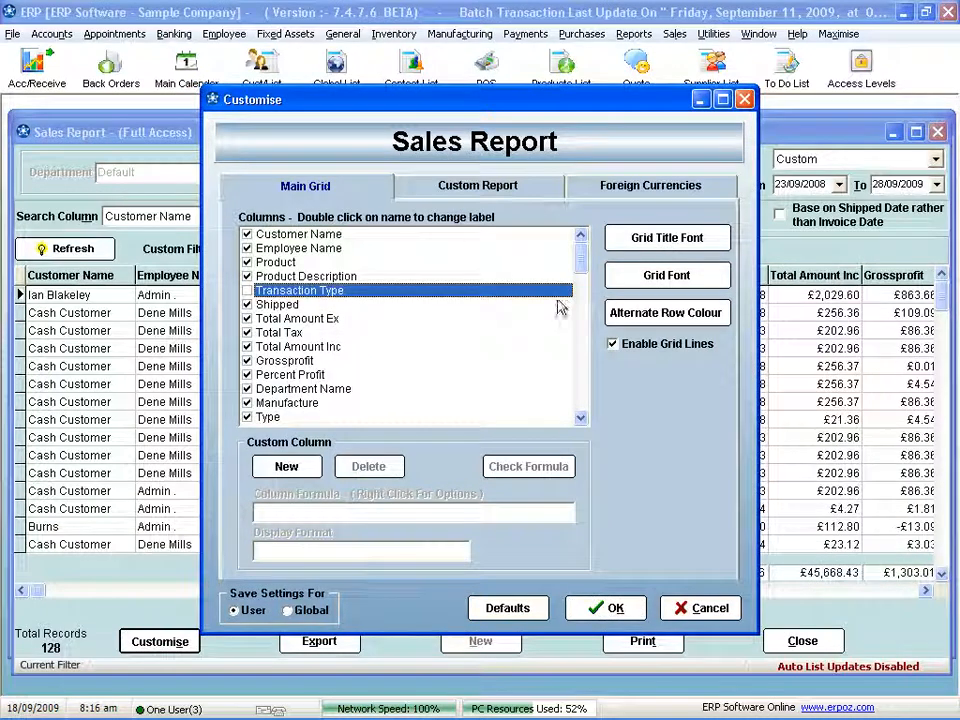
drag(580, 258, 582, 318)
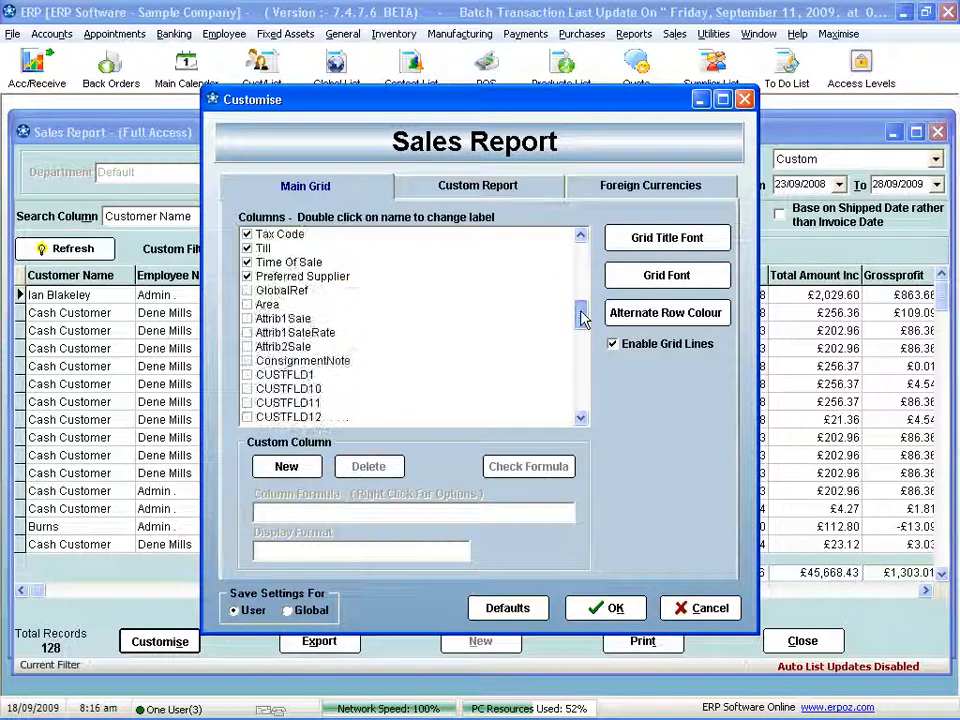
click(247, 304)
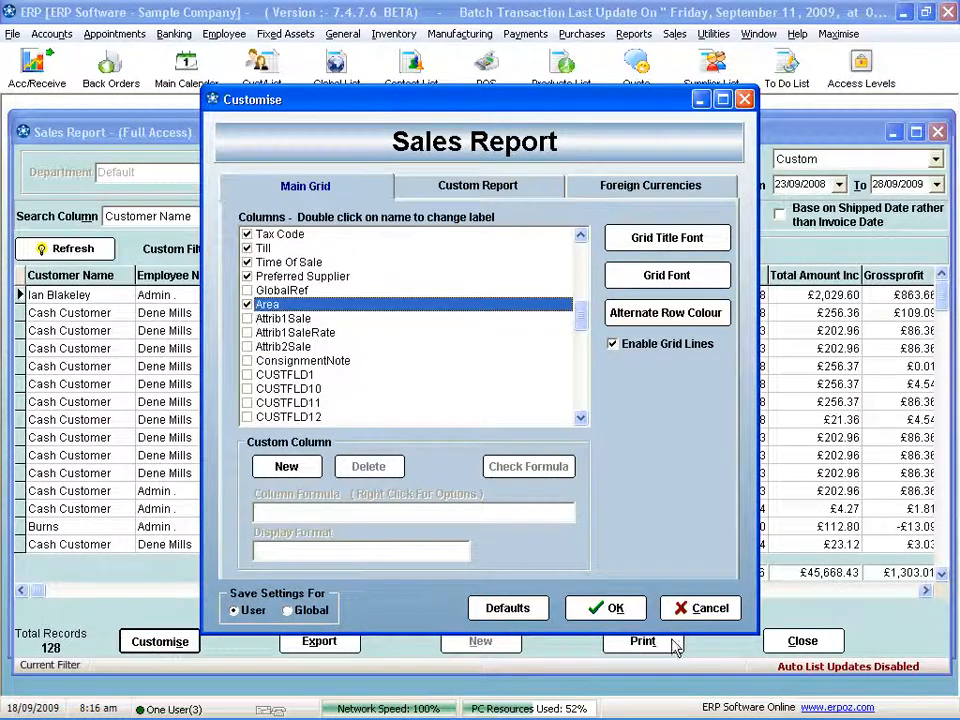
click(614, 609)
Step: Narrow the Product Description column, move Employee Name between Product Description and Shipped, and widen the Customer Name column
drag(533, 275, 490, 275)
drag(186, 285, 483, 310)
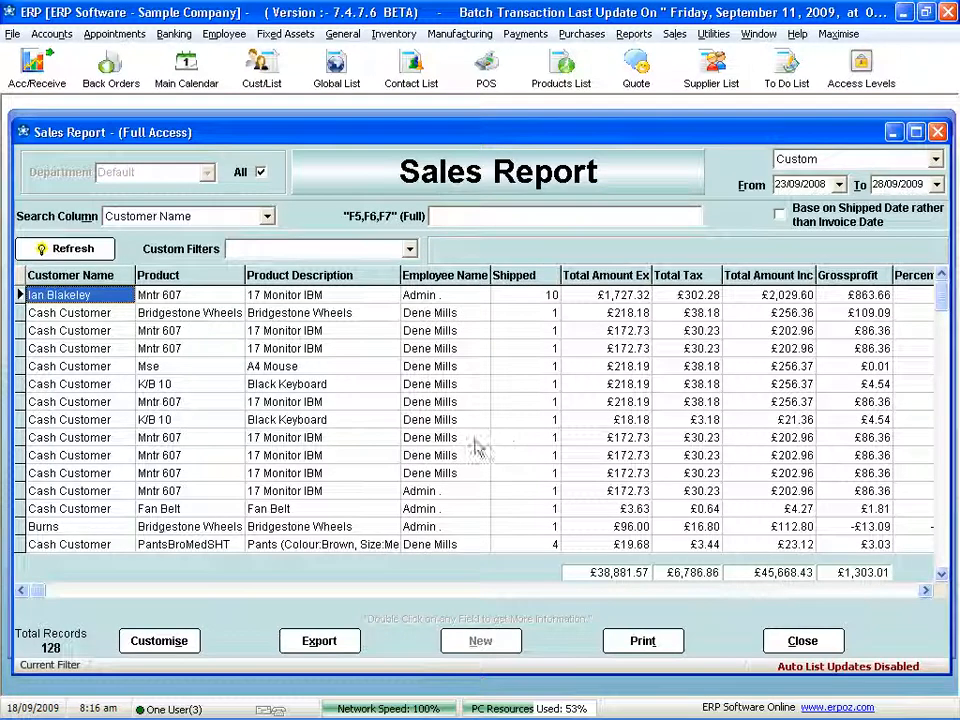
drag(136, 276, 181, 276)
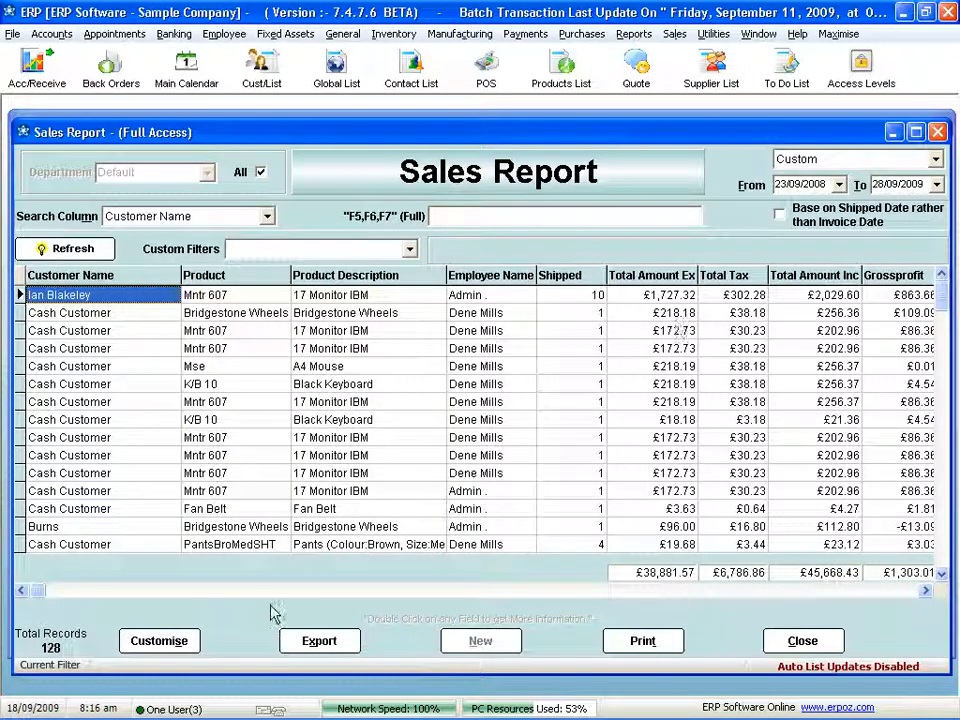
Step: Create a custom report from the Sales Report, named with the employee's first name followed by 1, and assign it to the Sales report category
click(176, 640)
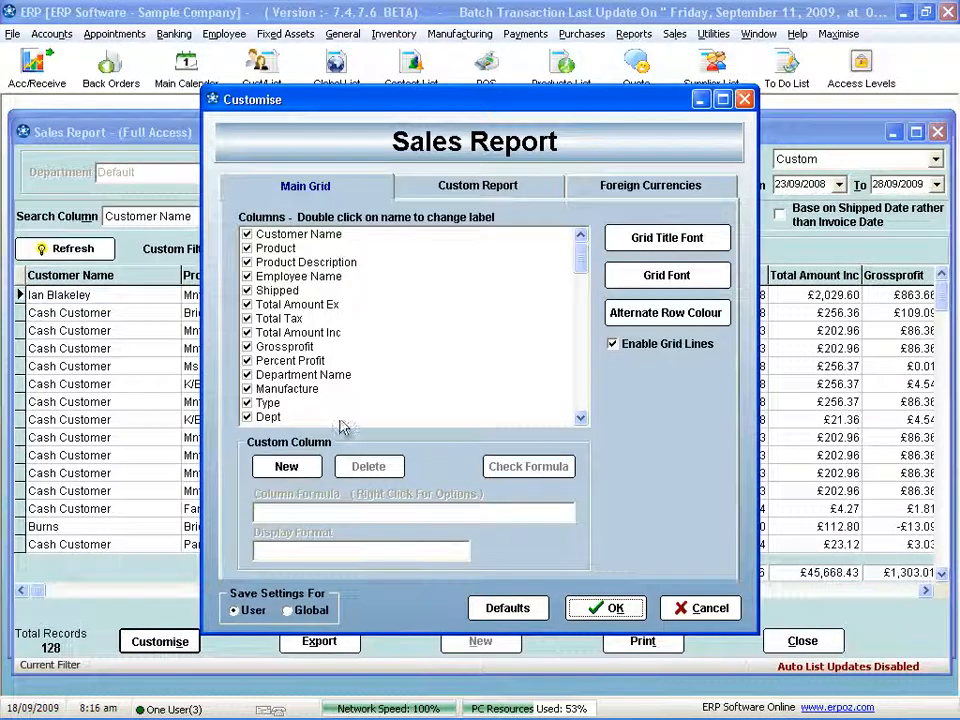
click(437, 190)
click(337, 276)
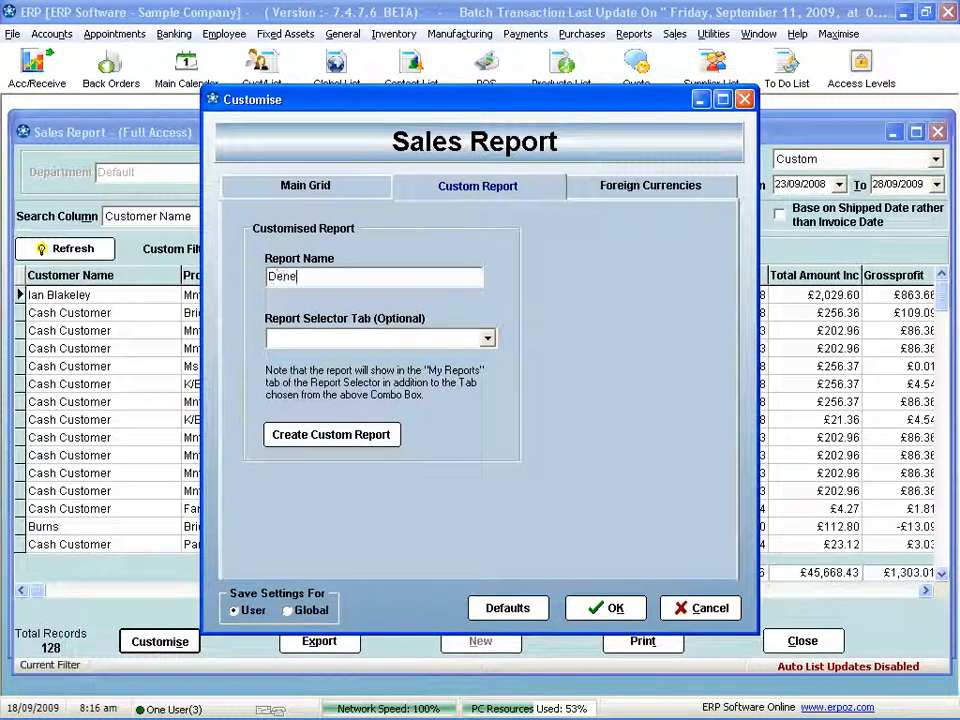
key(Tab)
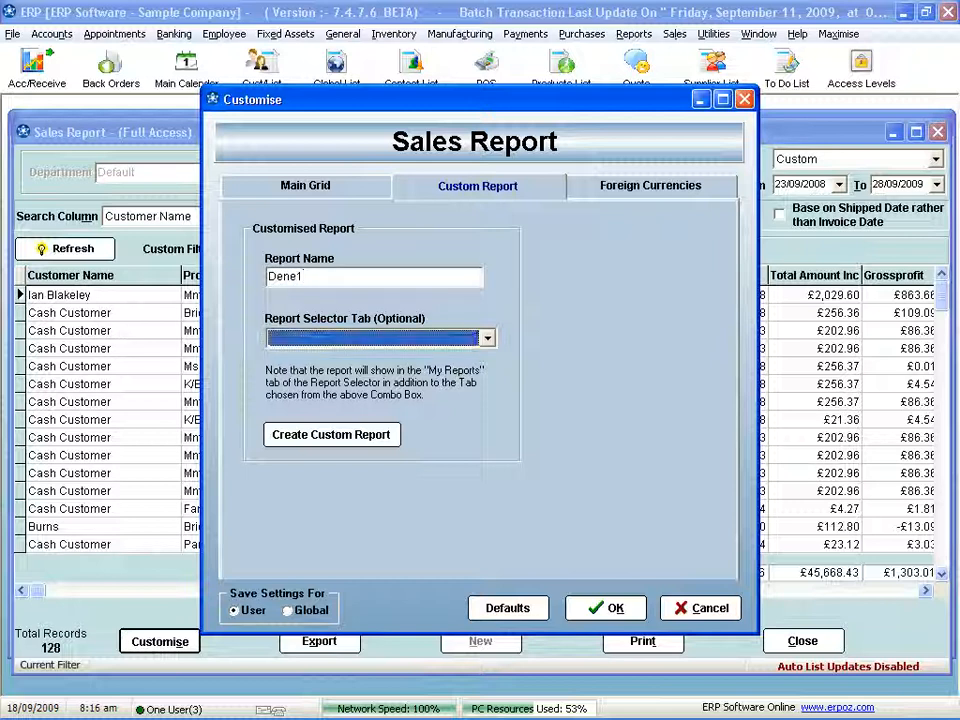
key(s)
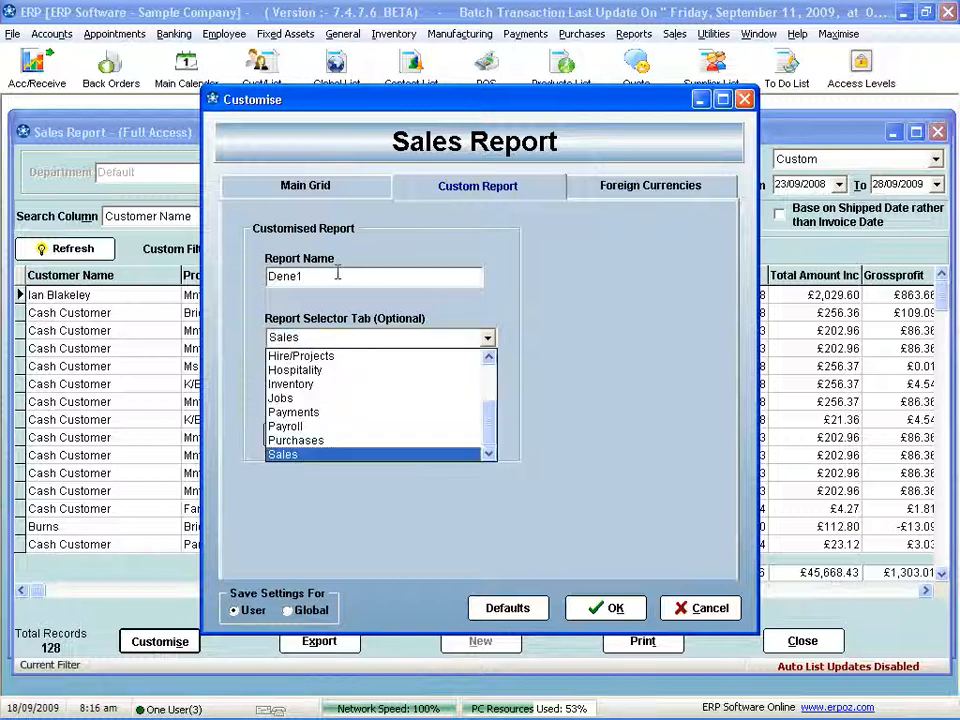
key(Tab)
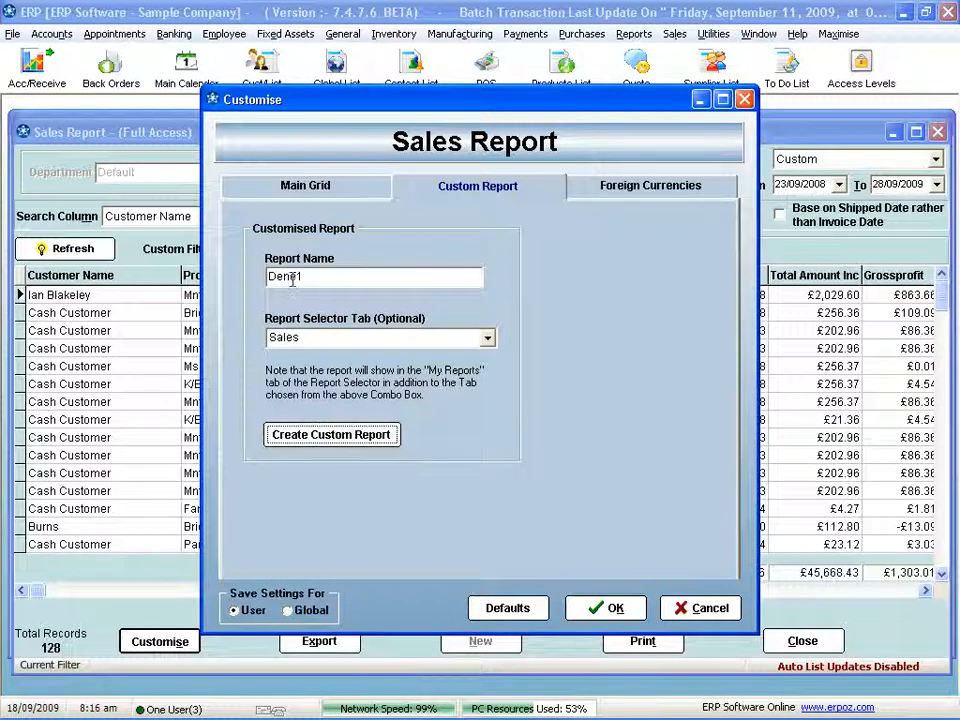
click(334, 440)
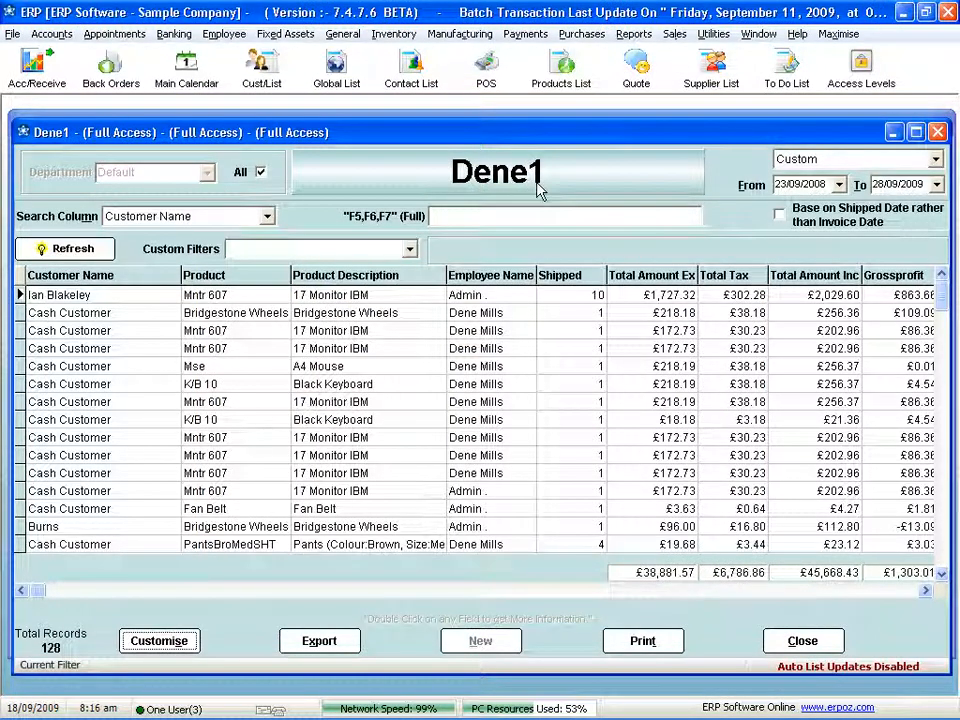
Step: Reopen the Accounts Reports selector, view the new custom report from the My Reports category, and close both
click(797, 641)
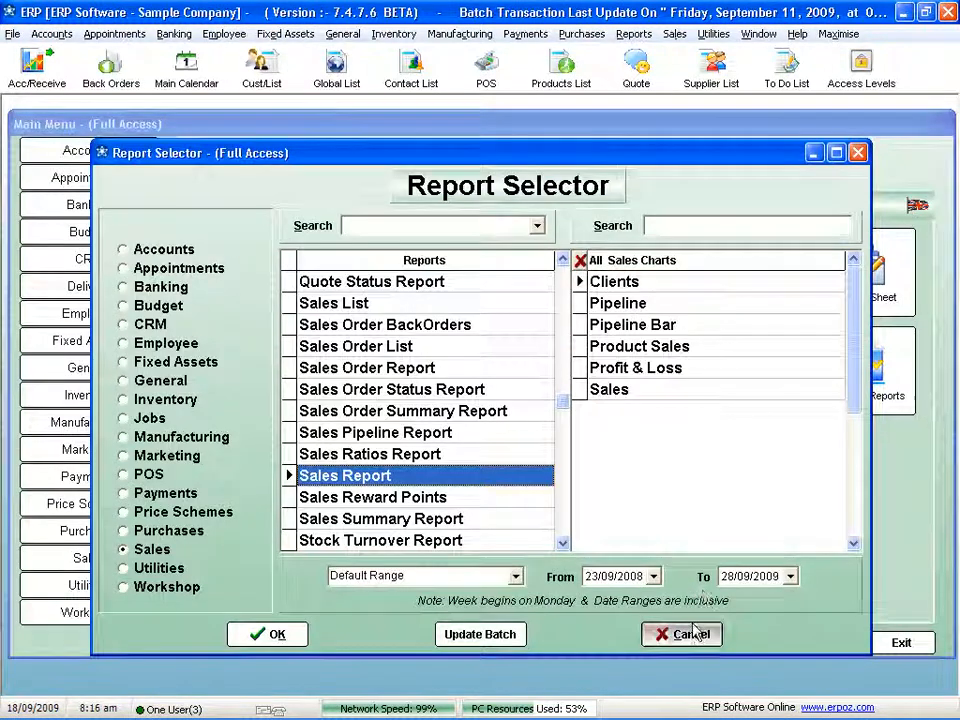
key(Escape)
click(850, 372)
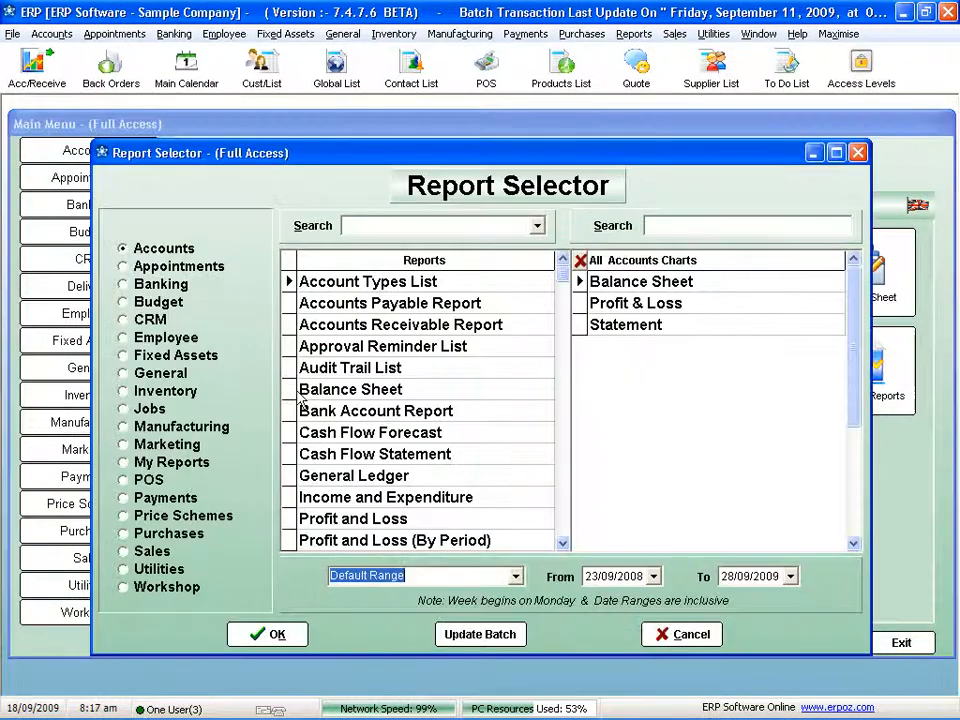
click(176, 465)
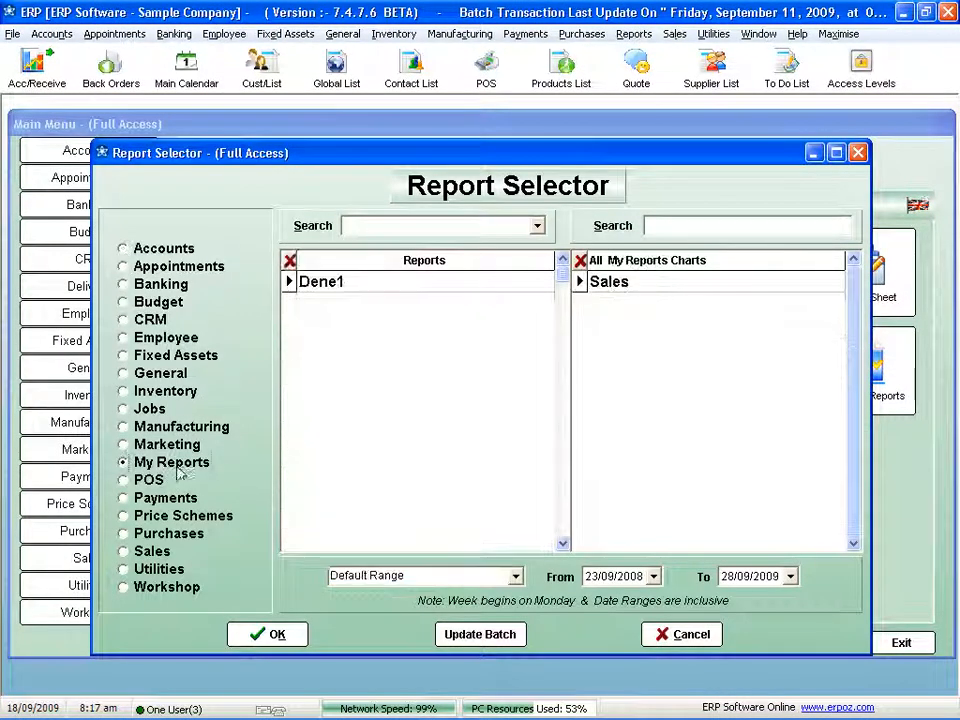
double_click(360, 285)
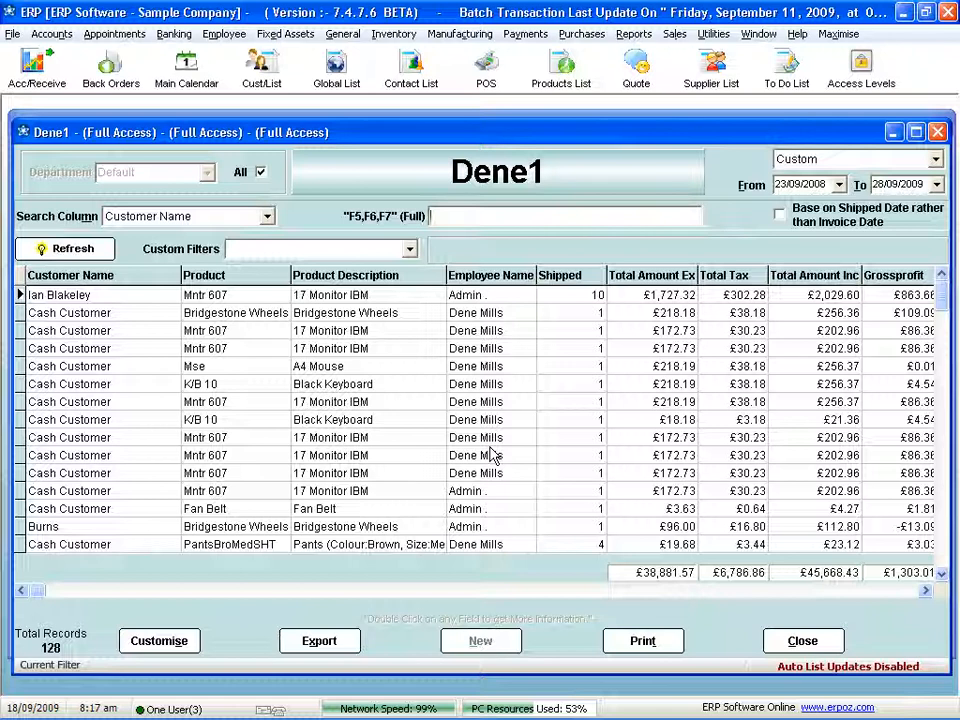
click(802, 641)
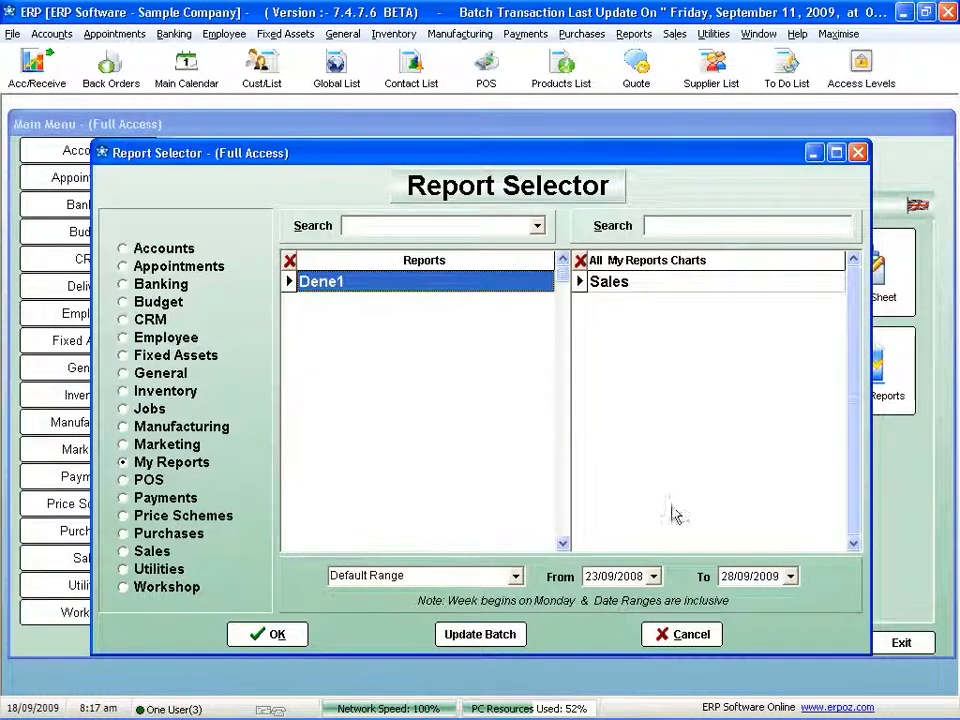
click(689, 638)
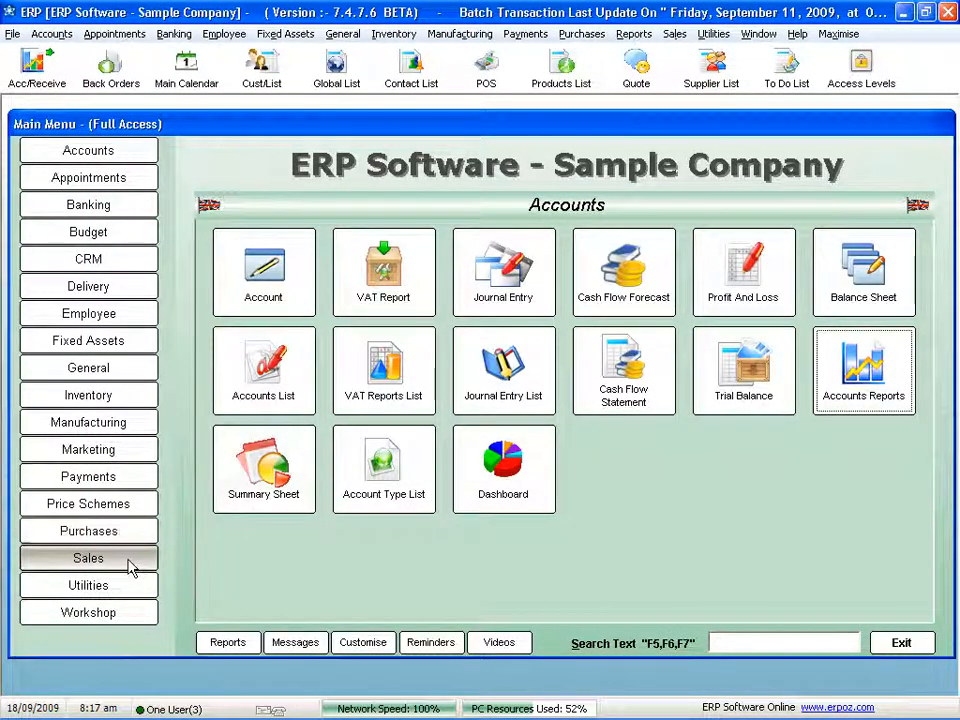
Step: Open the Accounts Receivable Report from the Payments module and bring up its Chart View
click(116, 476)
click(265, 285)
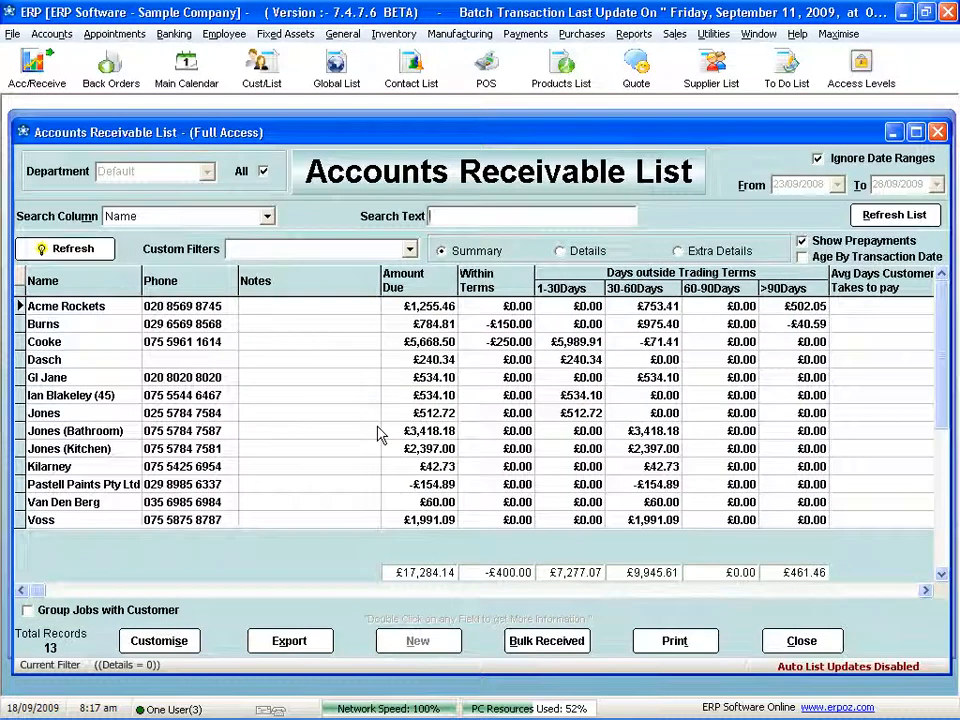
right_click(176, 416)
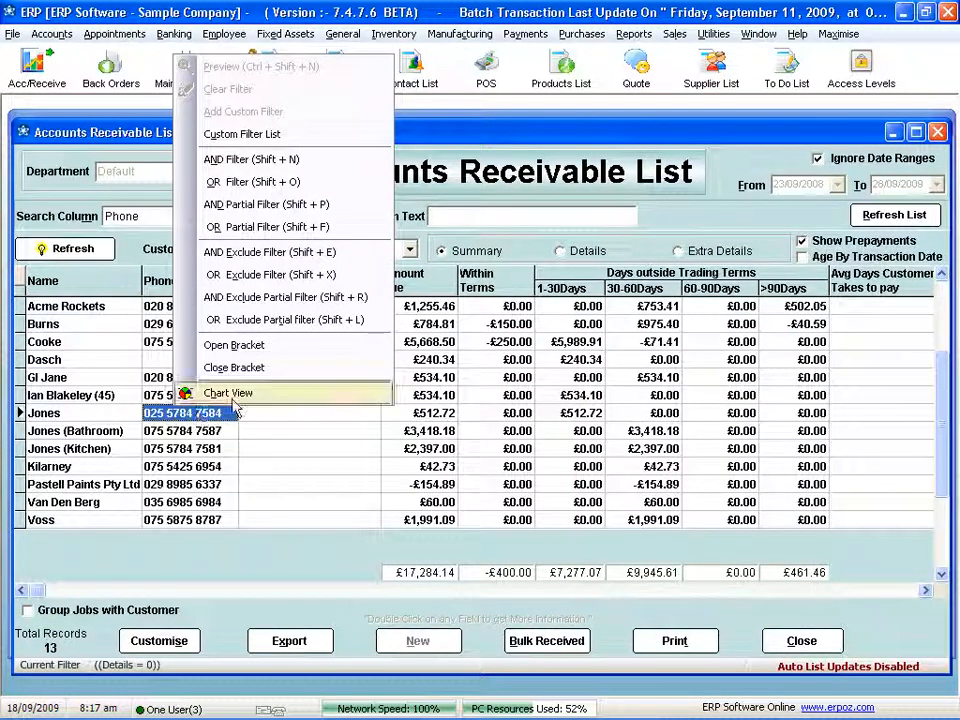
click(244, 400)
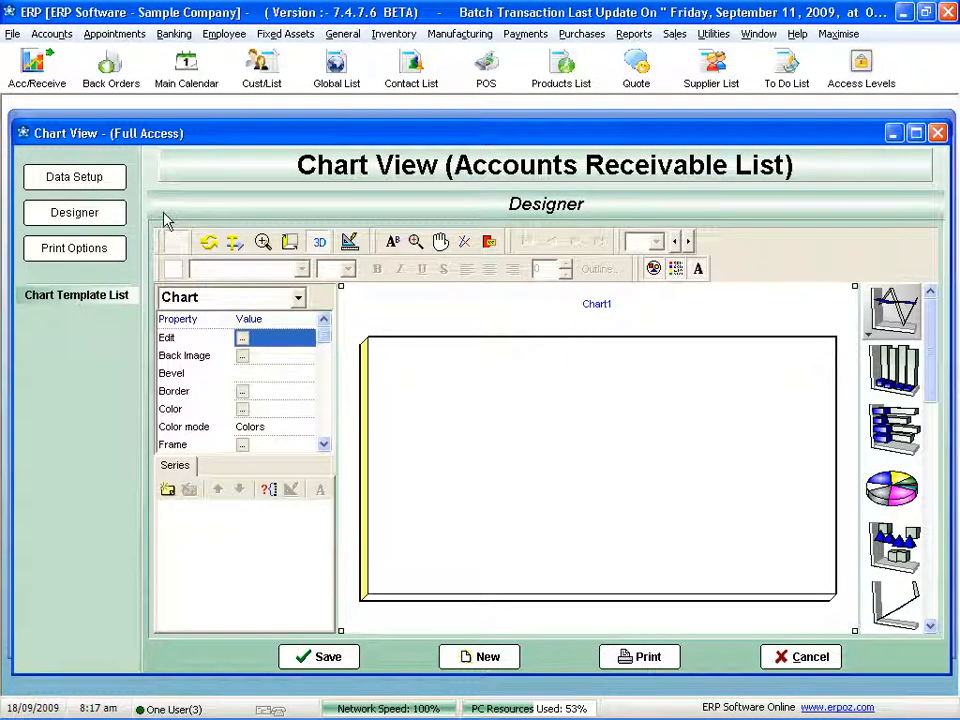
Step: Name the chart AR Chart in its data setup and add a standard Bar series to it
click(106, 186)
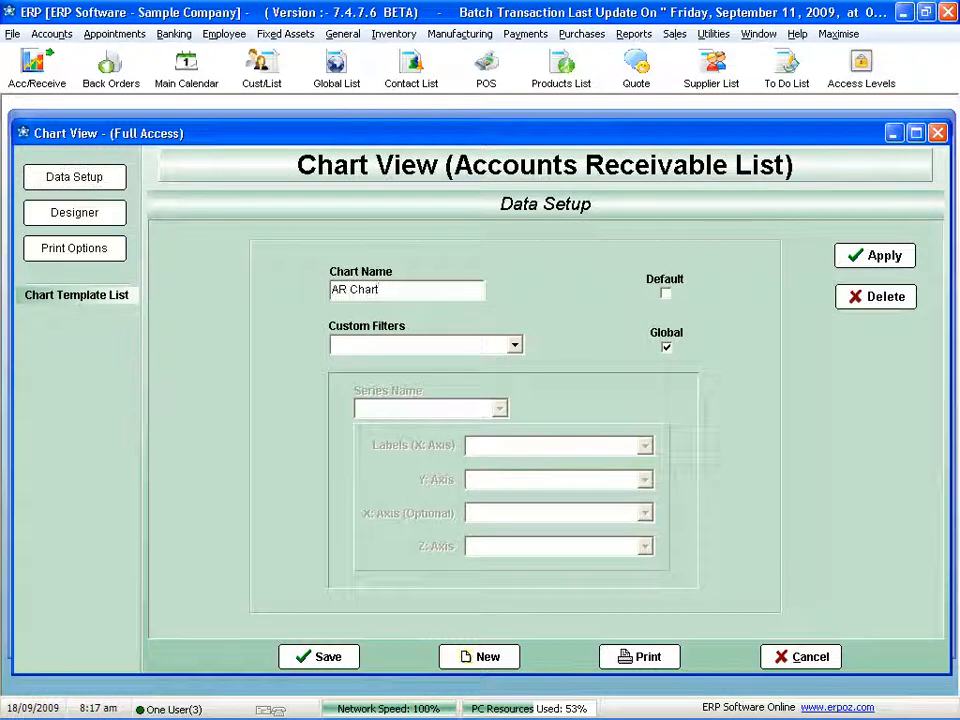
click(870, 258)
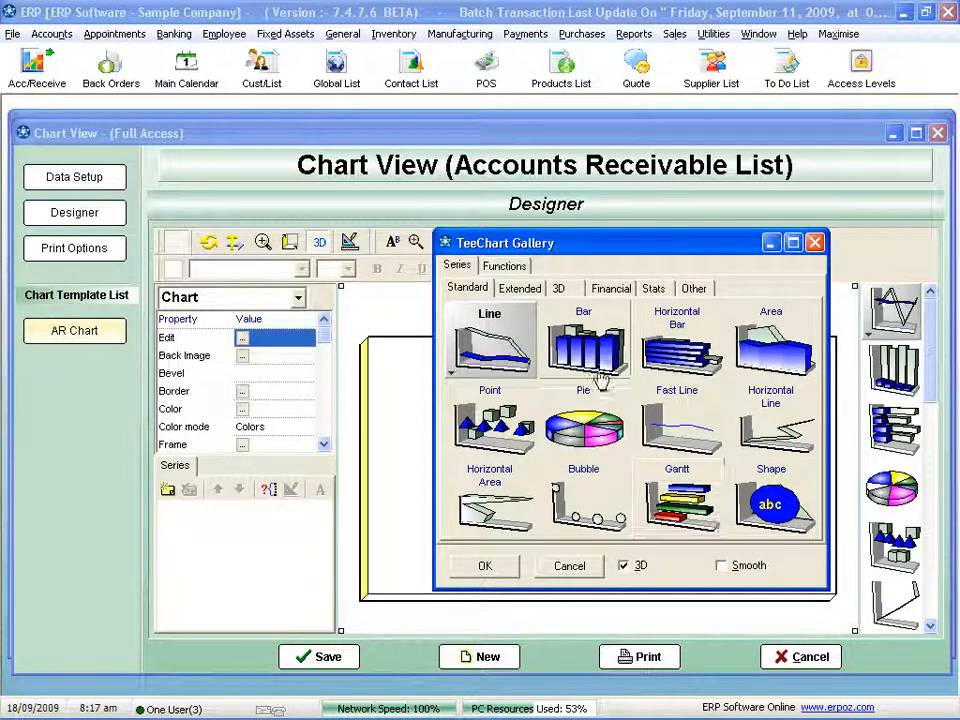
click(582, 322)
click(501, 568)
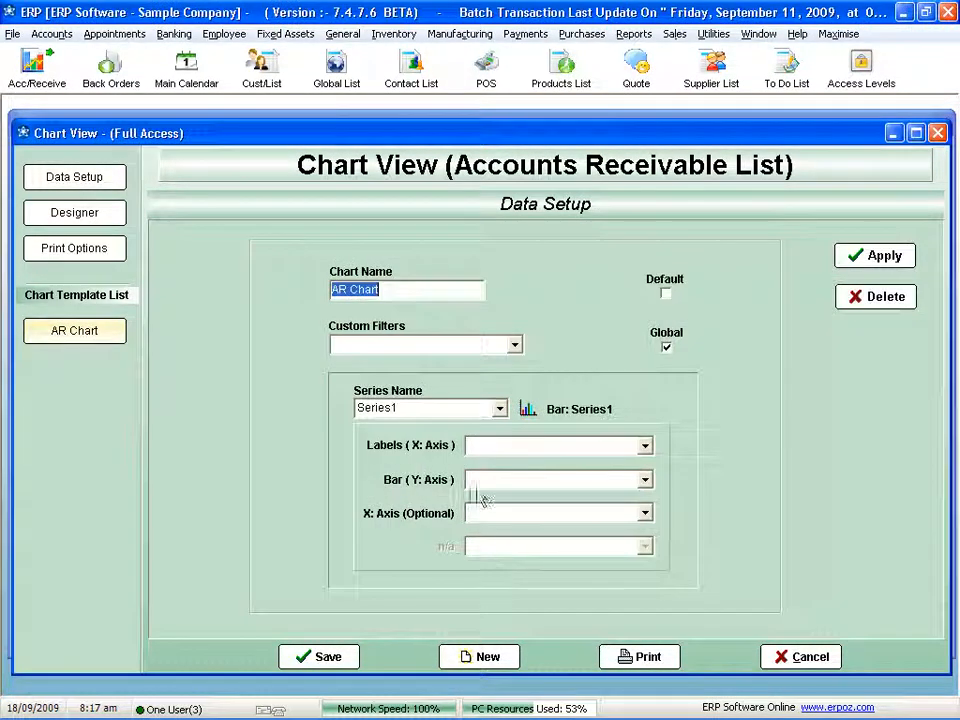
Step: Set Series1's X-axis labels to CustomerName and its Y-axis bars to AmountDue, and apply the data setup
click(502, 449)
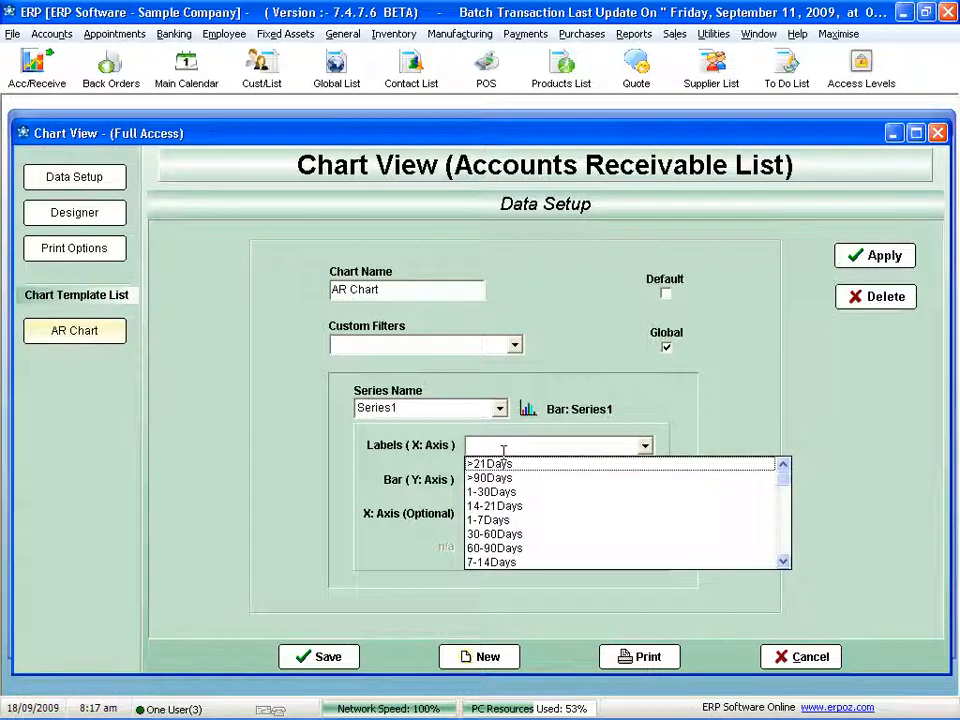
key(c)
key(s)
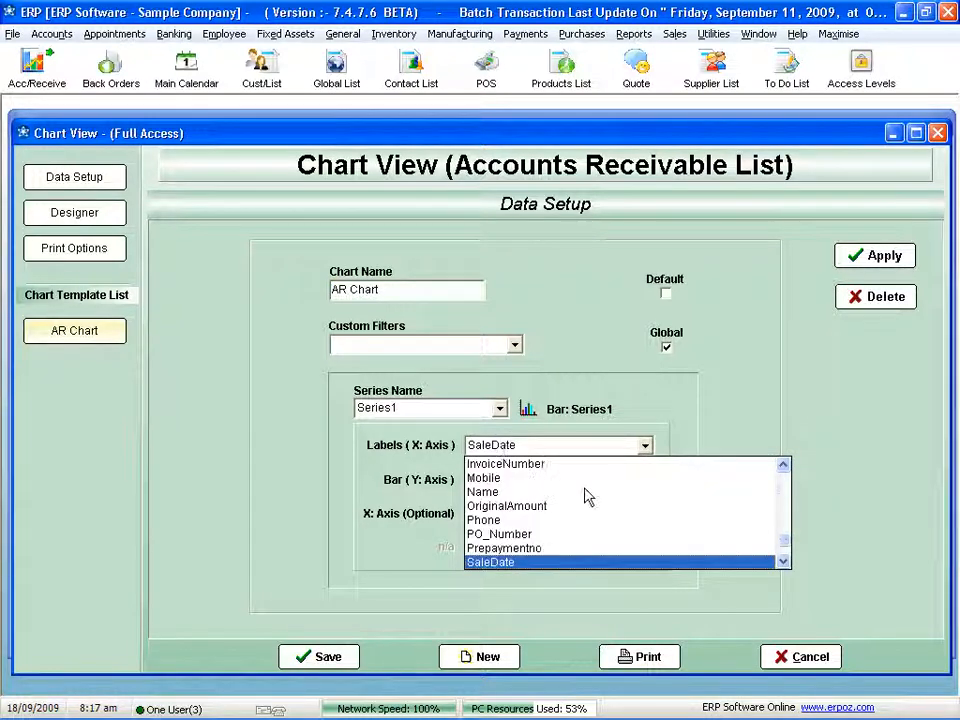
drag(789, 553, 789, 536)
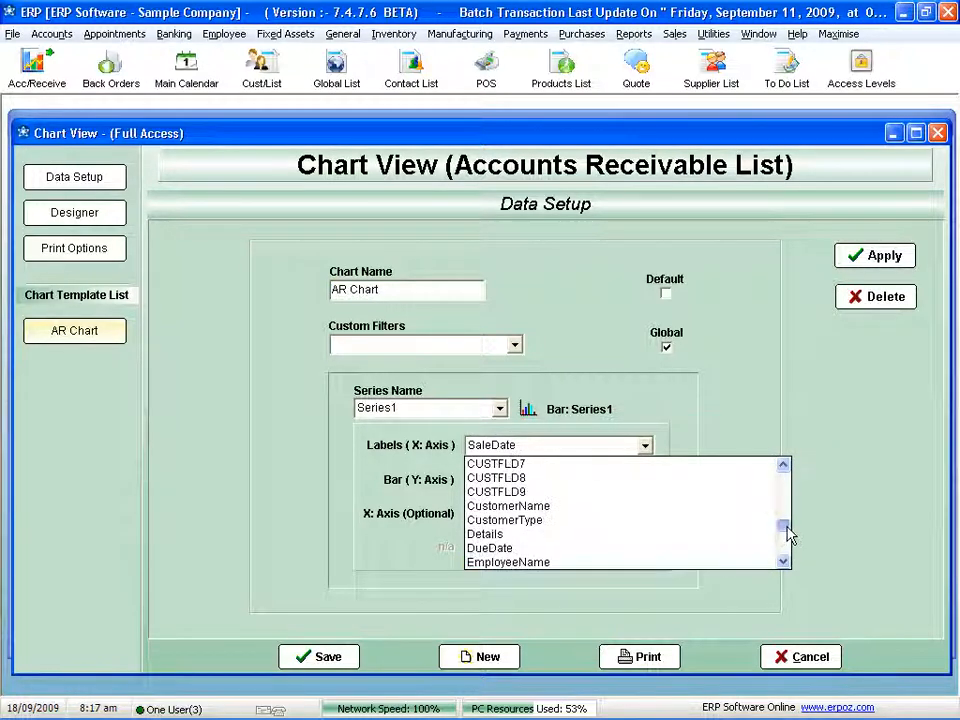
click(540, 507)
text(a)
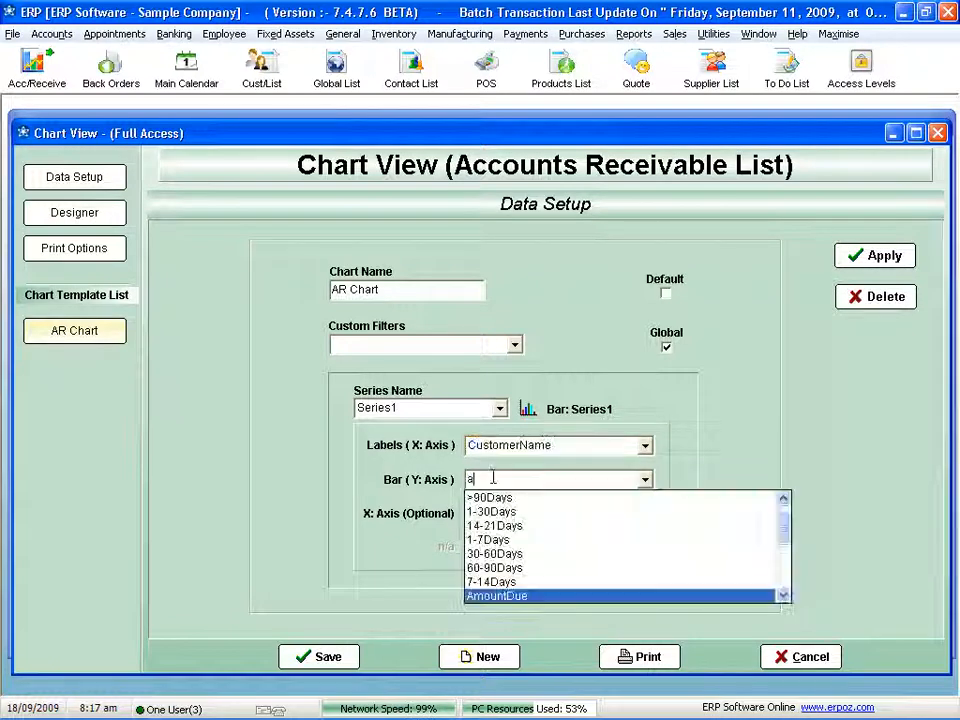
text(m)
click(518, 593)
click(872, 256)
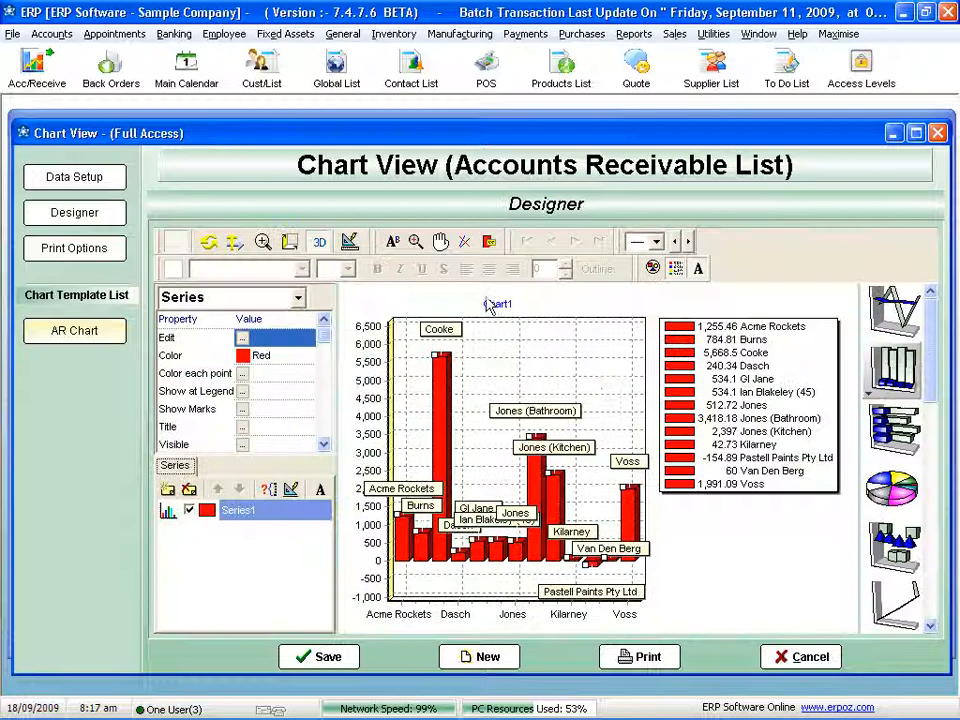
Step: Hide the legend of the AR Chart
double_click(786, 388)
click(360, 221)
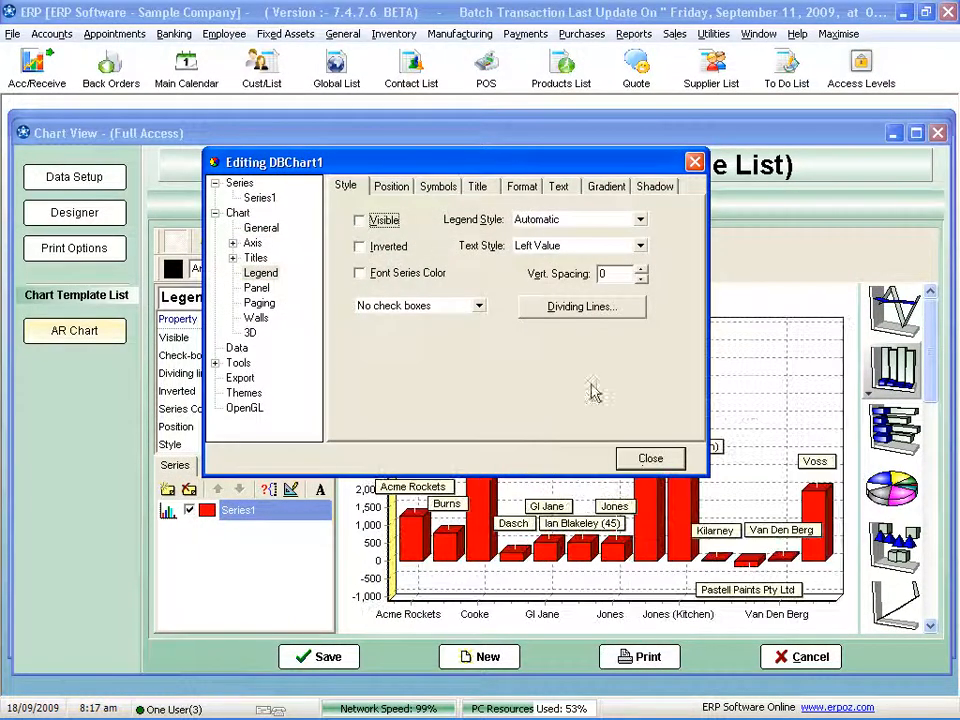
click(649, 460)
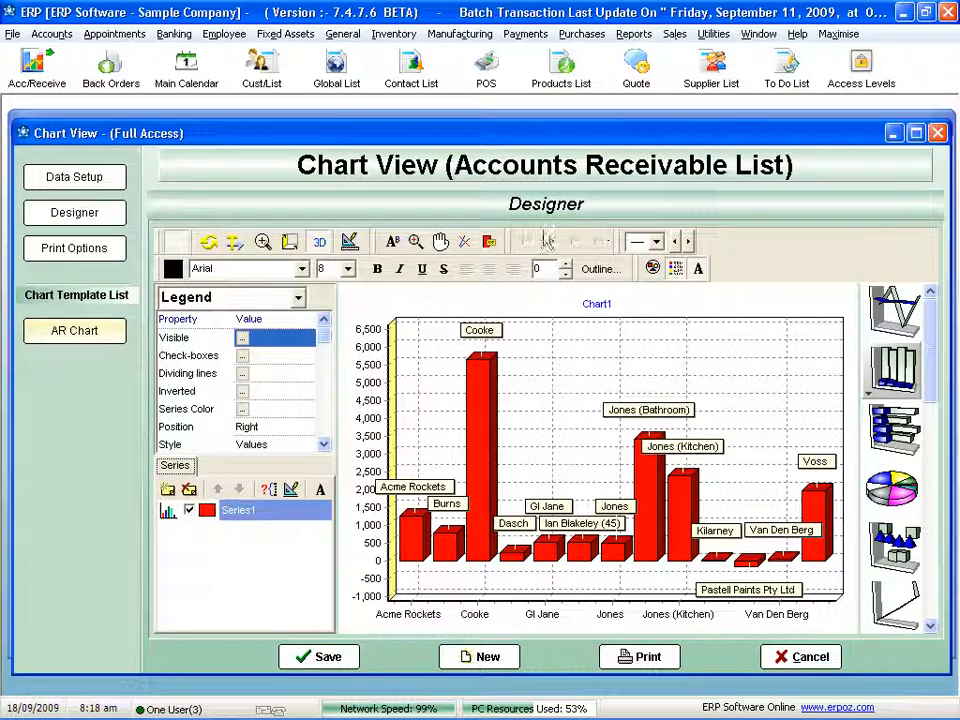
Step: Give each bar of the AR Chart its own colour, view the chart in a maximised window and save it
click(654, 270)
double_click(815, 138)
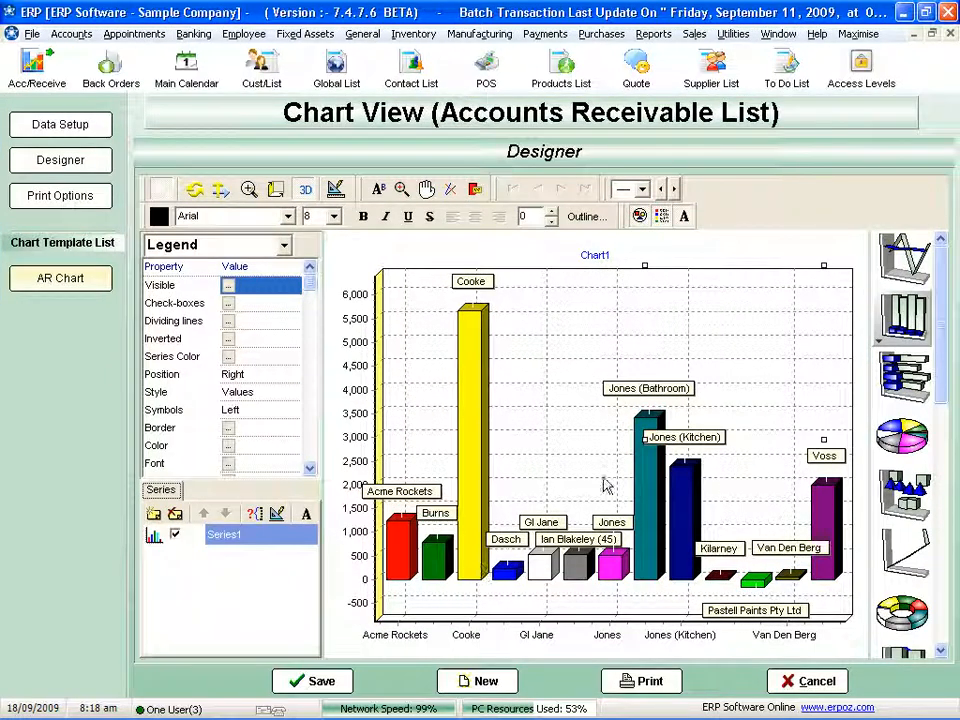
click(318, 684)
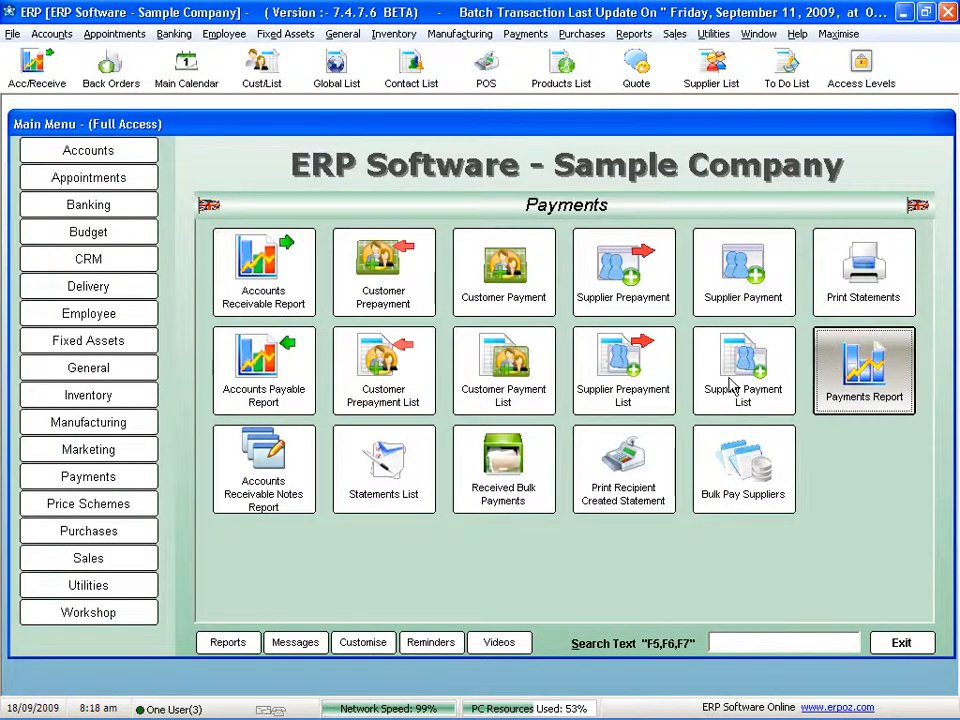
Step: View the saved AR Chart from the Payments Report selector's charts, and return to the main menu
click(835, 362)
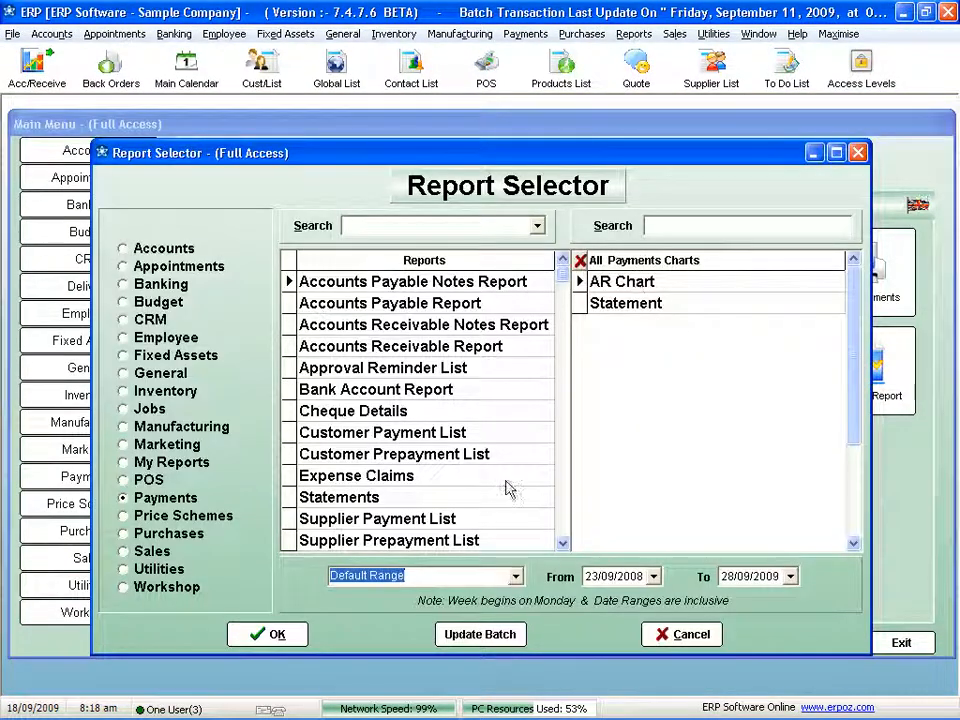
double_click(643, 282)
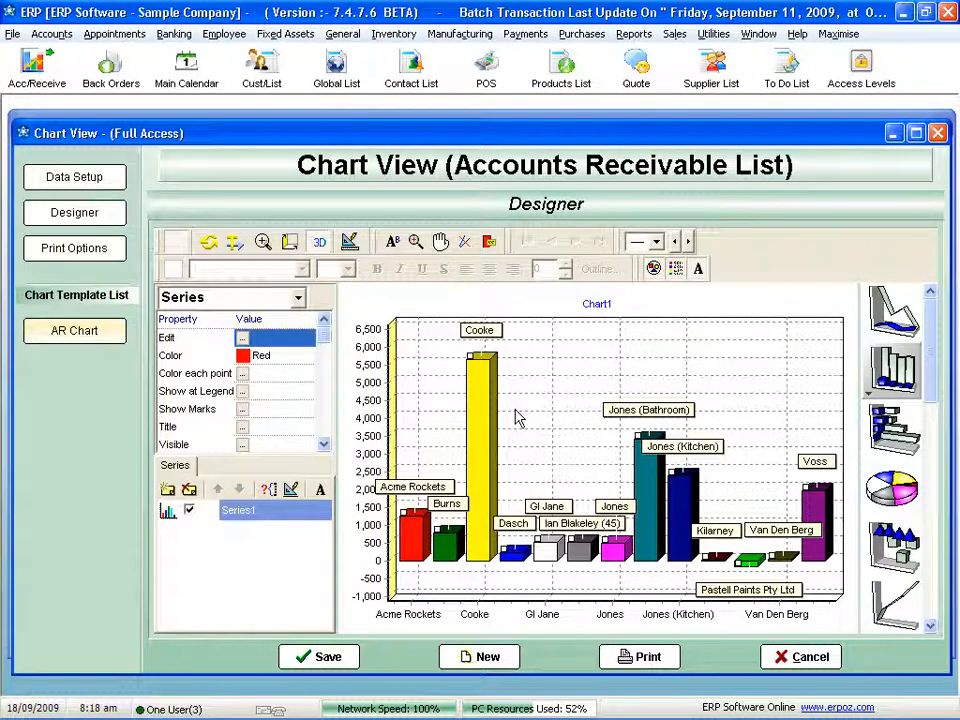
click(797, 657)
click(688, 634)
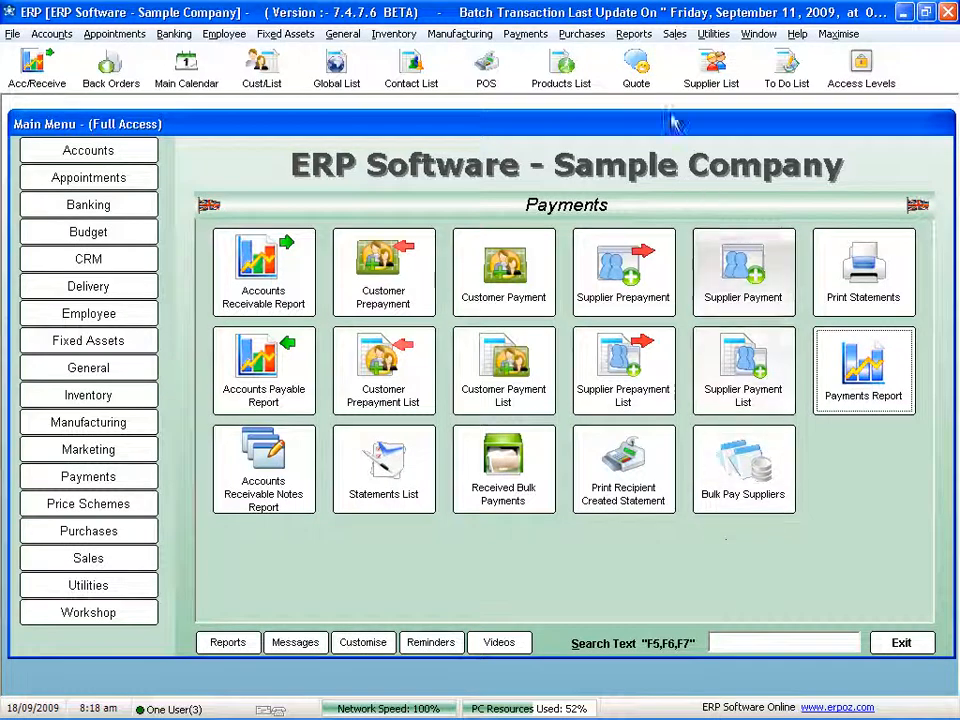
Step: Find the Invoice template among the report templates and open it in the Report Designer
click(634, 34)
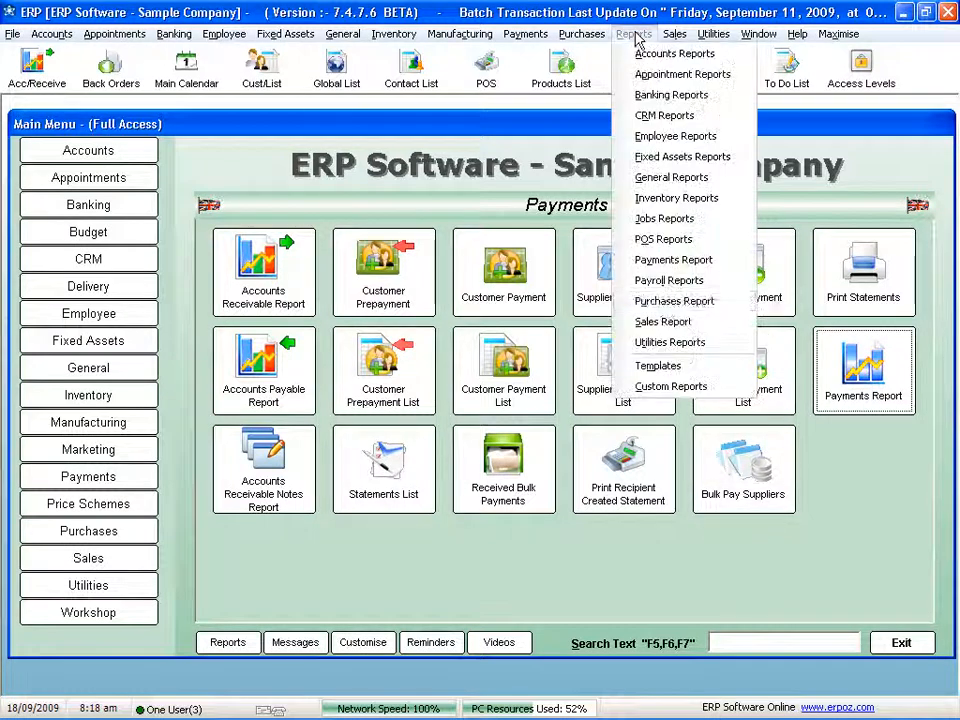
click(662, 366)
text(in)
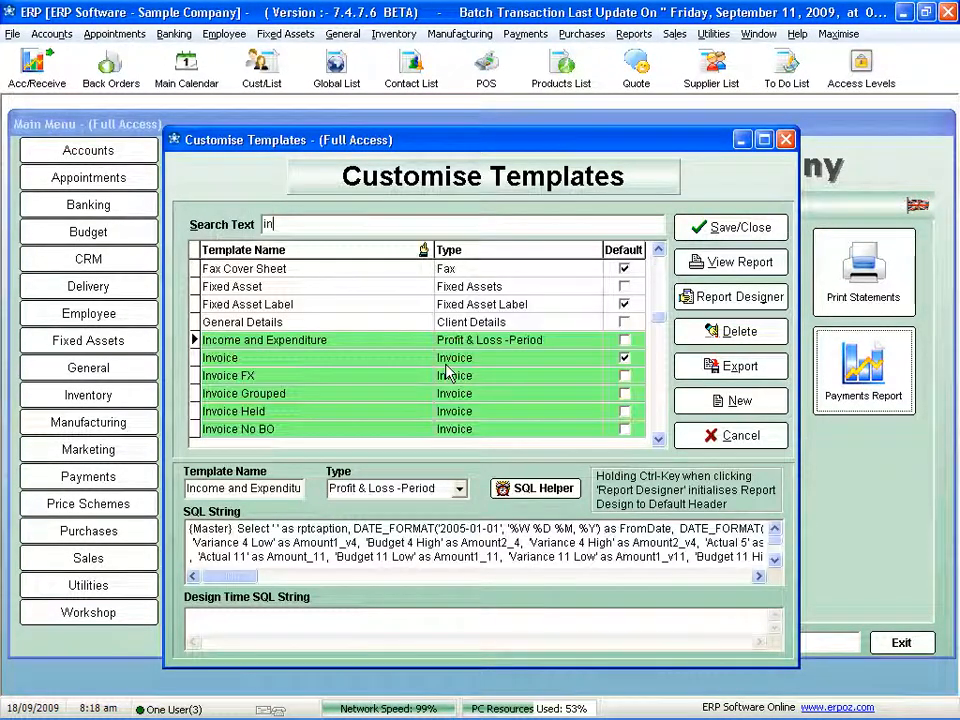
click(366, 362)
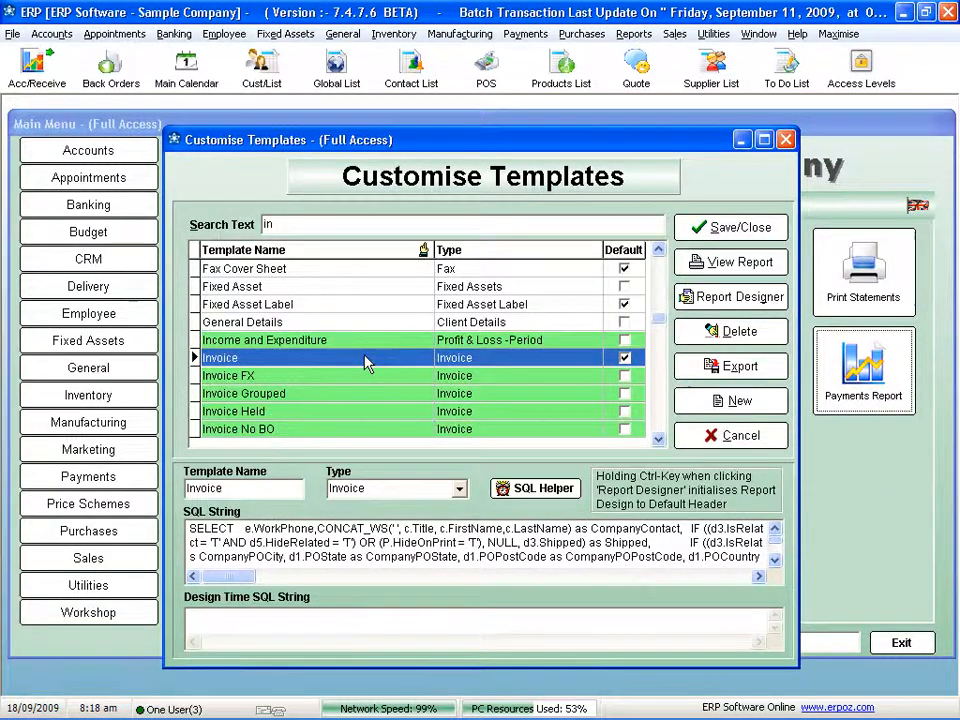
double_click(366, 362)
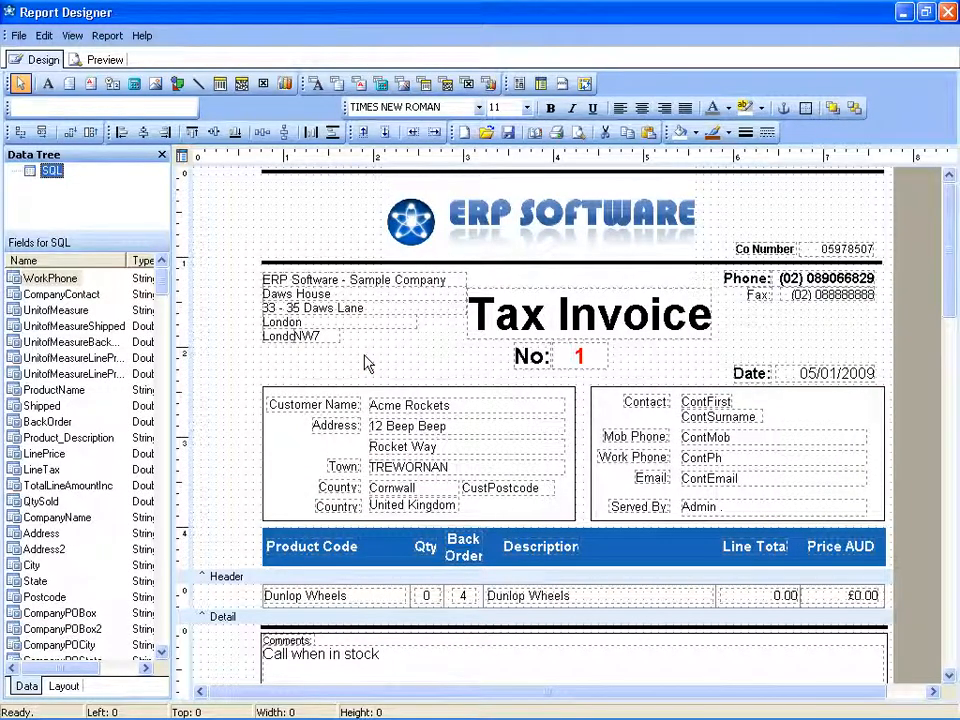
Step: Move the Tax Invoice title over the logo and shift the contact frame, customer frame and town field higher in the header
drag(593, 322, 715, 243)
click(714, 423)
drag(716, 425, 673, 327)
drag(444, 517, 519, 390)
drag(447, 467, 600, 377)
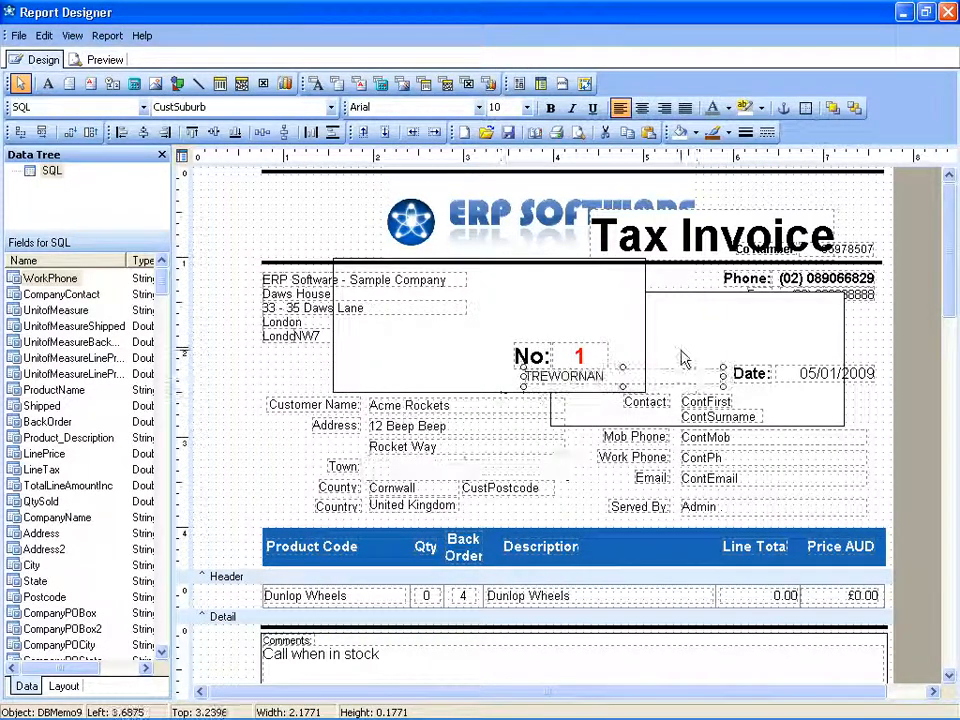
Step: Add a barcode beside the contact details, and a rectangle and an image placeholder over the customer details in the invoice header
click(220, 84)
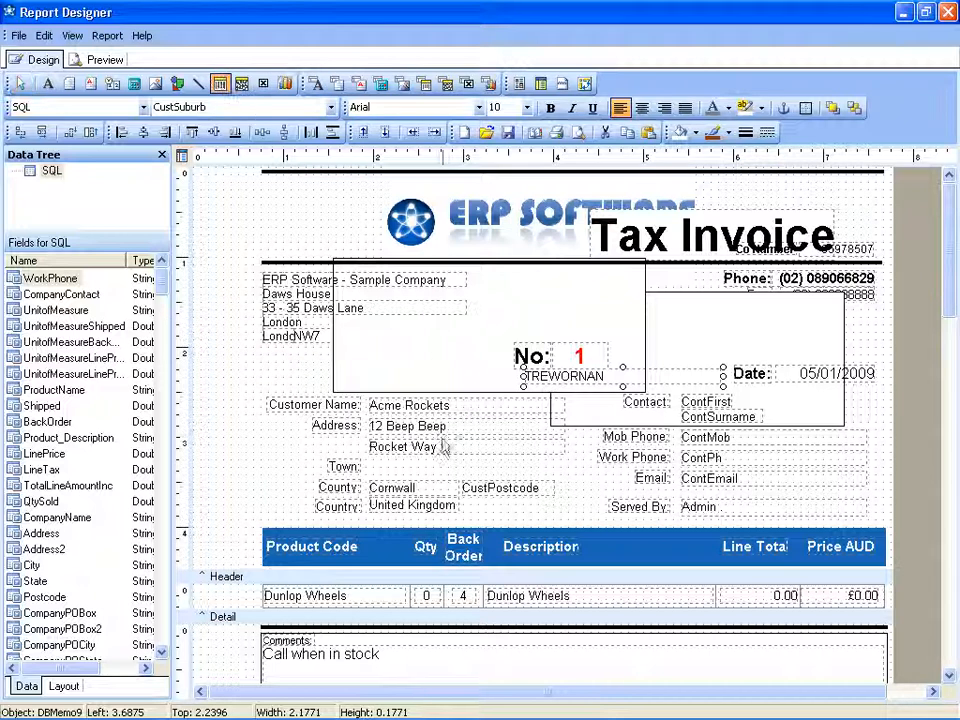
click(403, 457)
drag(472, 473, 596, 410)
click(178, 84)
click(291, 393)
click(156, 86)
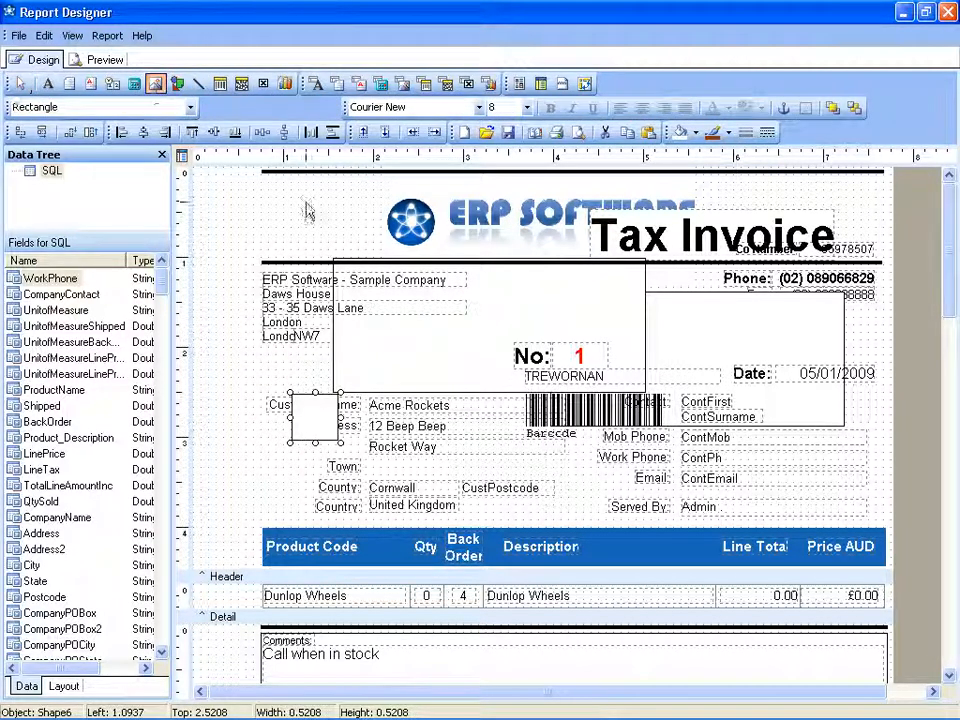
click(438, 428)
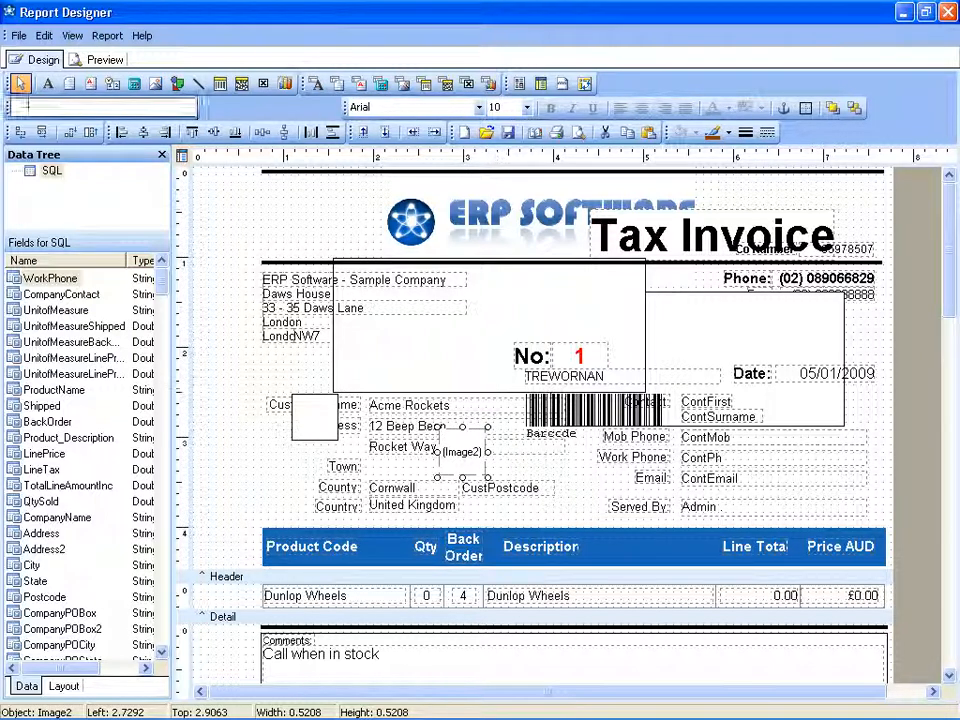
Step: Start a new report with the Report Wizard and include the fields ABN_1, Account, AccountID, Address and Address2
click(19, 37)
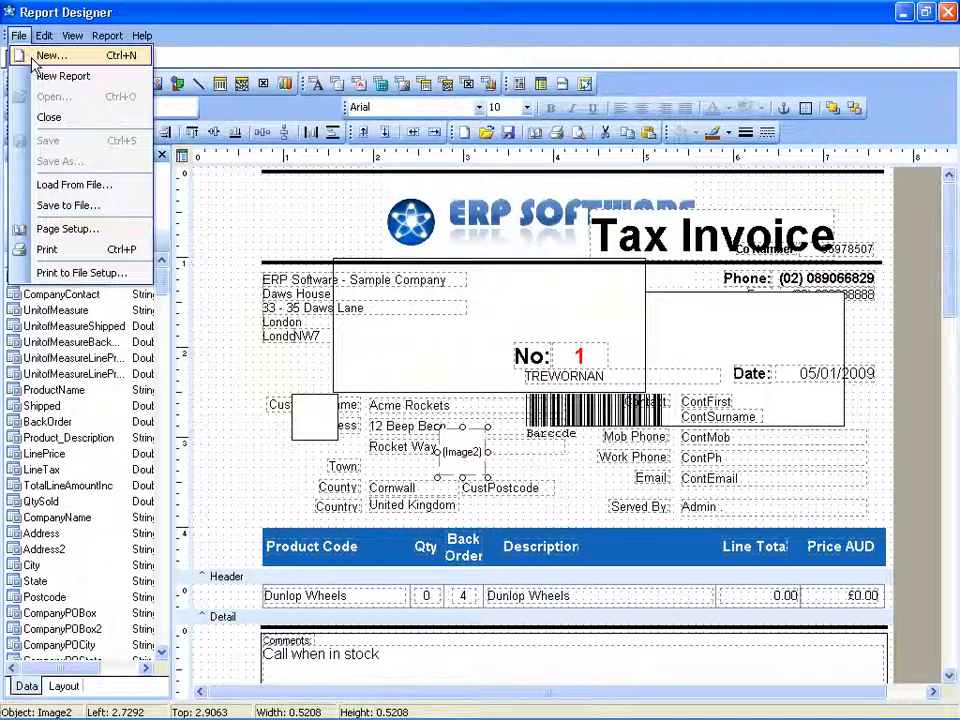
click(34, 60)
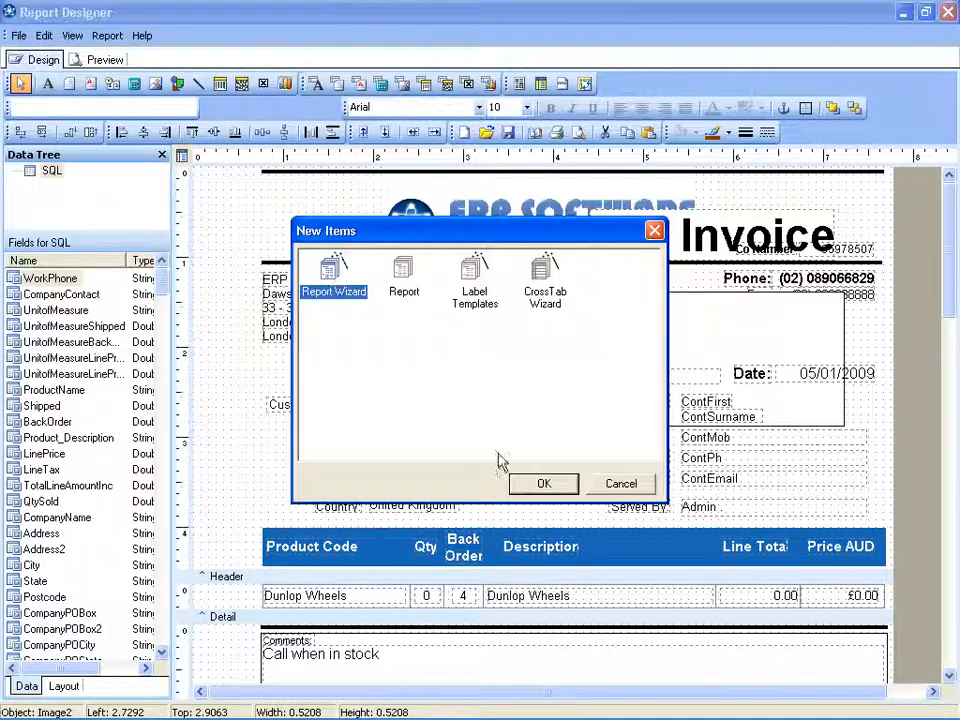
click(543, 484)
click(317, 387)
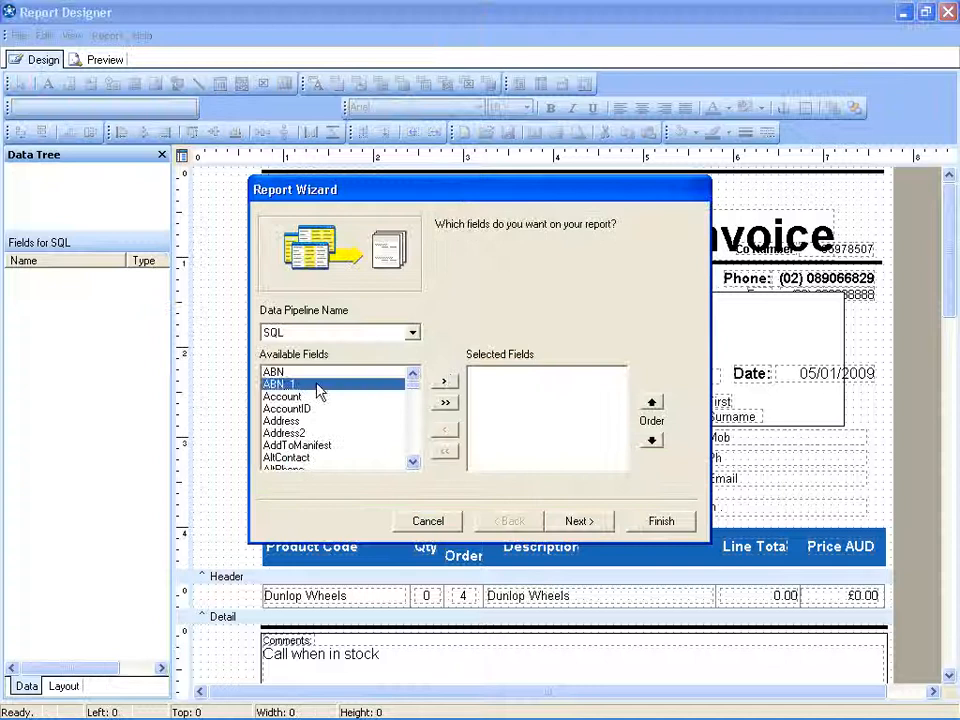
double_click(444, 381)
double_click(444, 381)
click(444, 381)
click(580, 522)
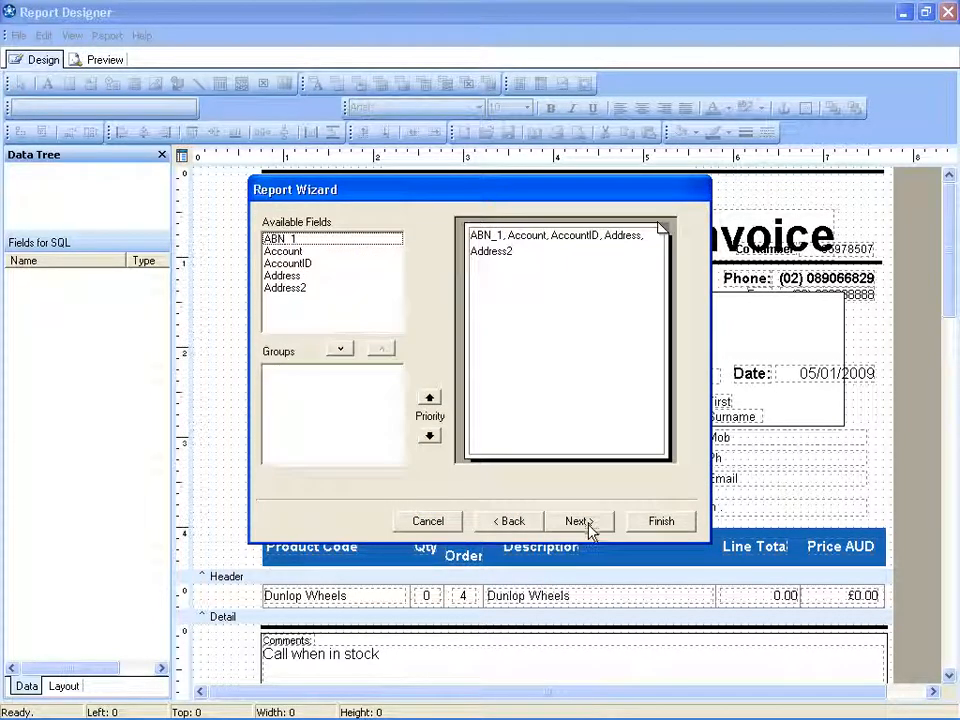
Step: Generate the report ungrouped with a Vertical layout, Landscape orientation and Soft Gray style, and preview it
click(588, 525)
click(527, 264)
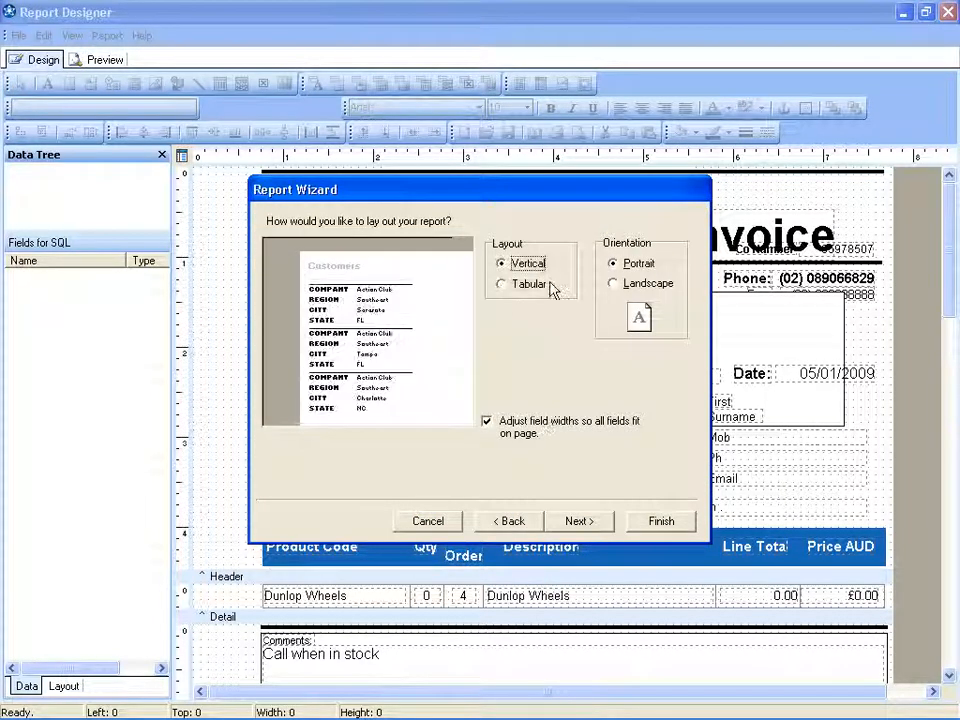
click(647, 286)
click(579, 524)
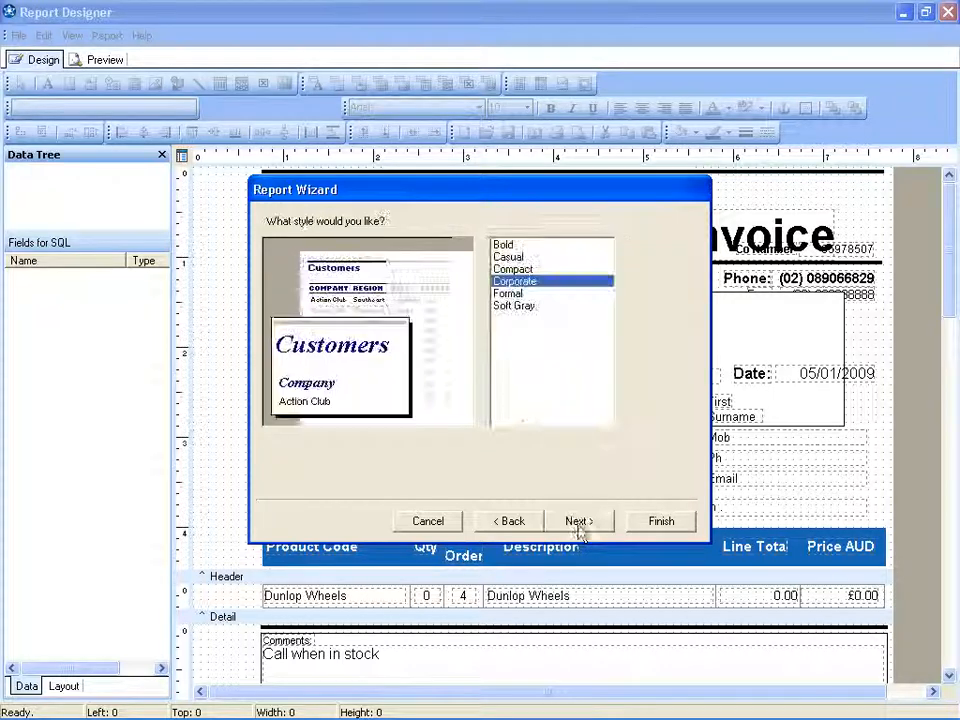
click(520, 294)
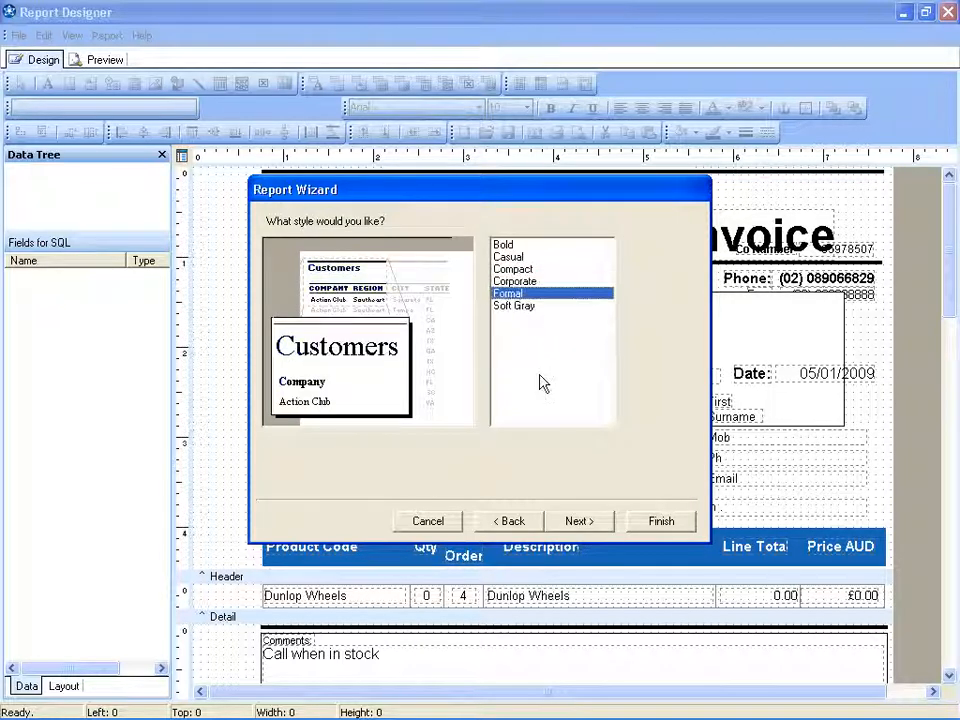
click(525, 306)
click(656, 524)
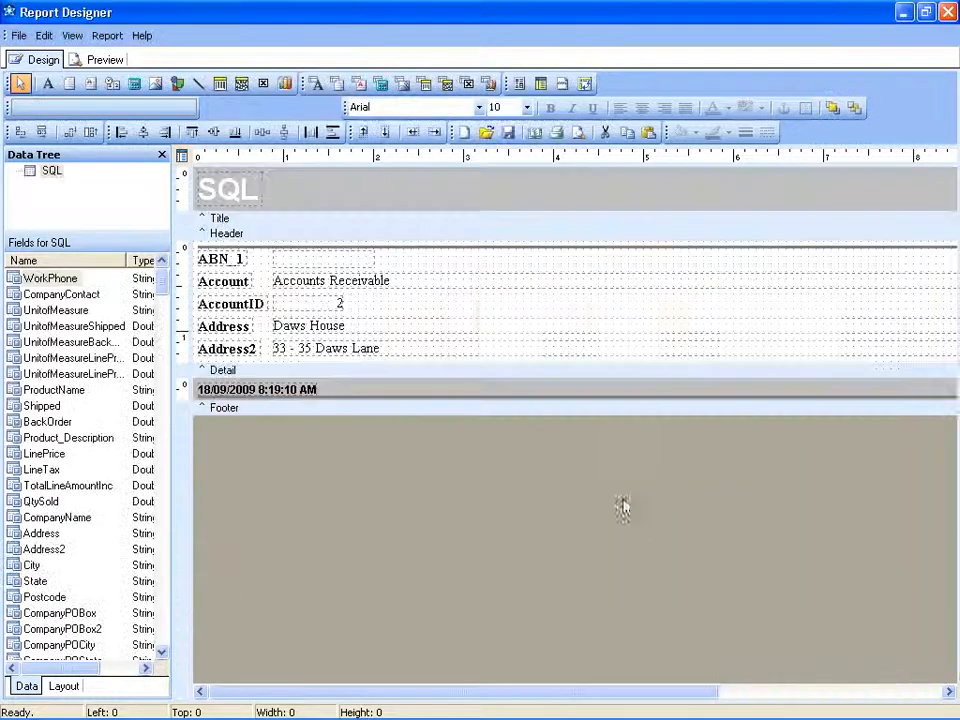
click(106, 60)
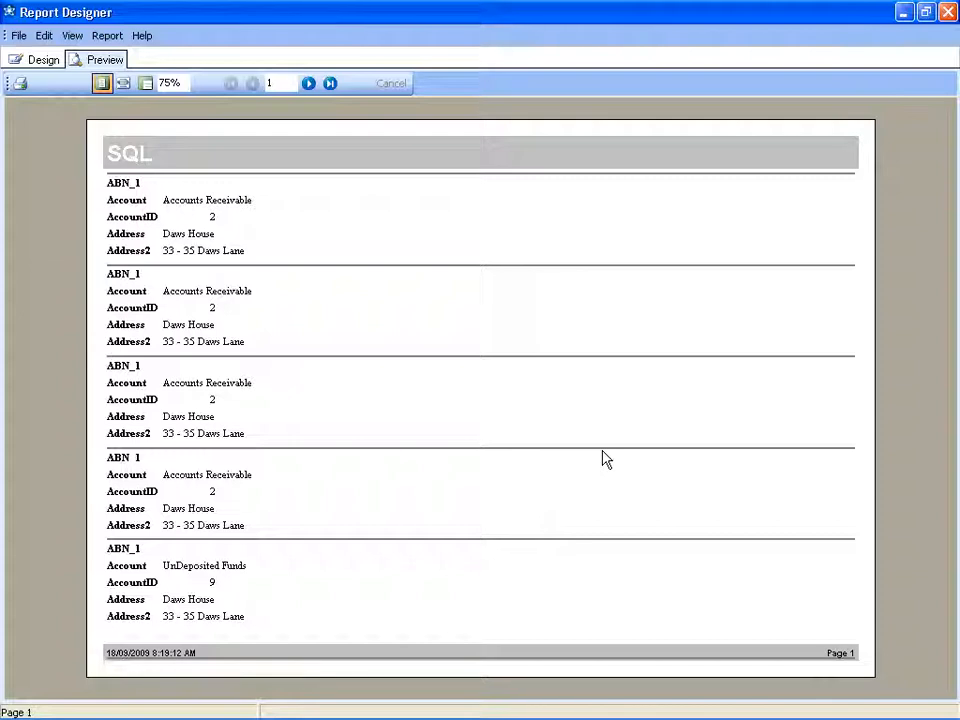
Step: Return to the report design and reposition the Account, Address and Address2 values within the Detail band
click(49, 61)
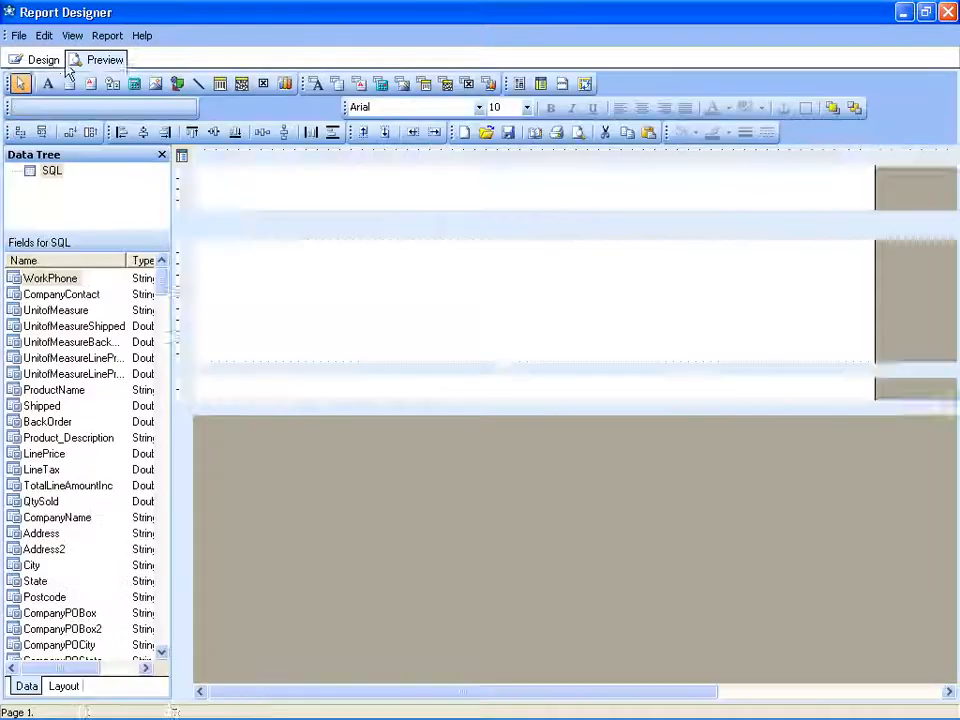
drag(554, 318, 560, 247)
drag(489, 337, 525, 282)
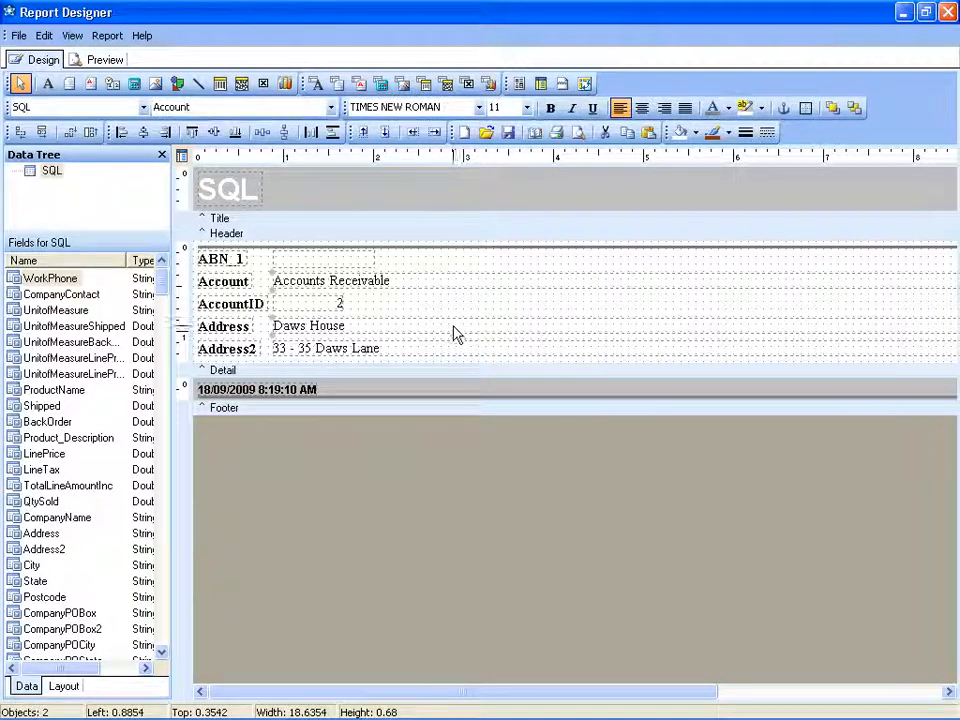
mouse_move(439, 283)
mouse_down()
mouse_move(421, 319)
mouse_move(437, 291)
mouse_up()
Step: Place a rectangle and an image placeholder in the Detail band, close the Report Designer and cancel Customise Templates
click(178, 85)
click(371, 261)
click(157, 86)
click(490, 263)
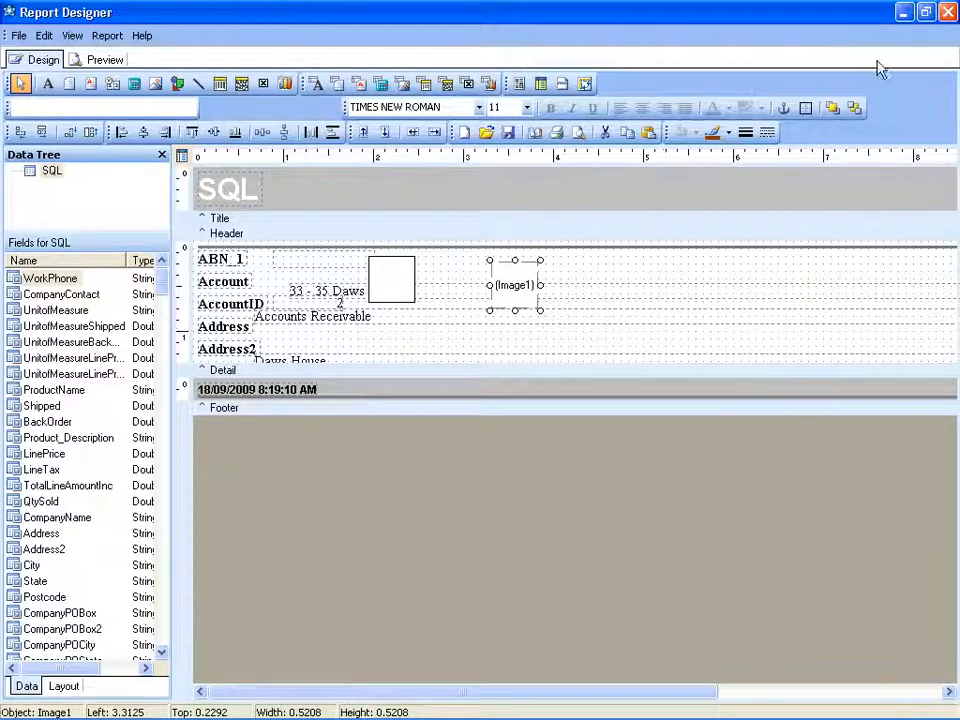
click(947, 12)
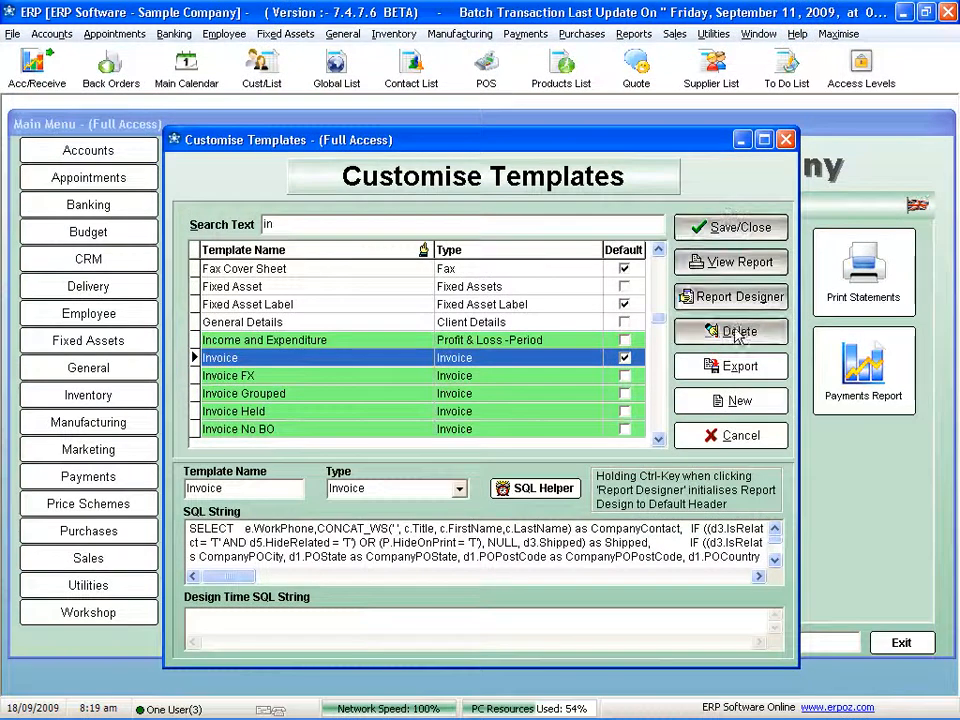
click(765, 435)
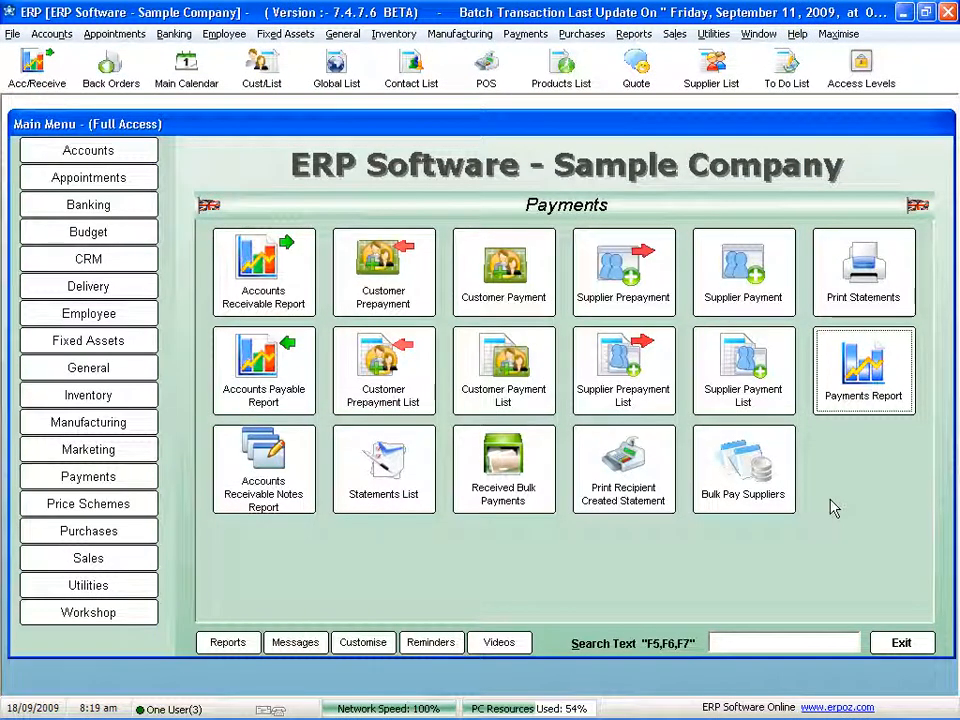
Step: Browse the available reports and charts in the Payments Report selector, and return to the main menu
click(863, 370)
click(428, 368)
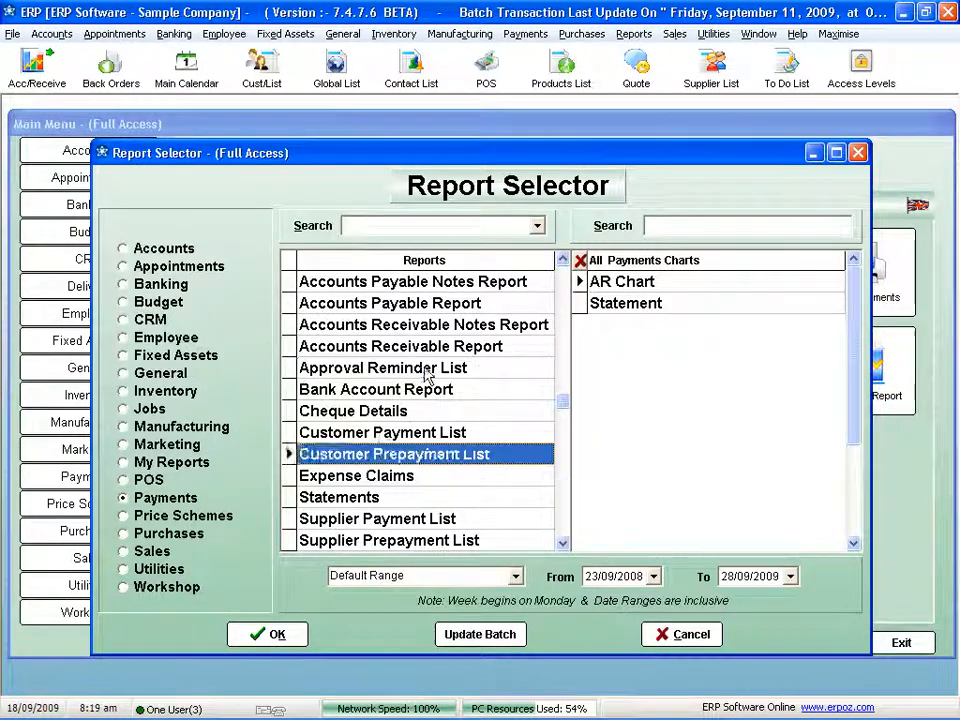
scroll(425, 385, down, 9)
click(688, 627)
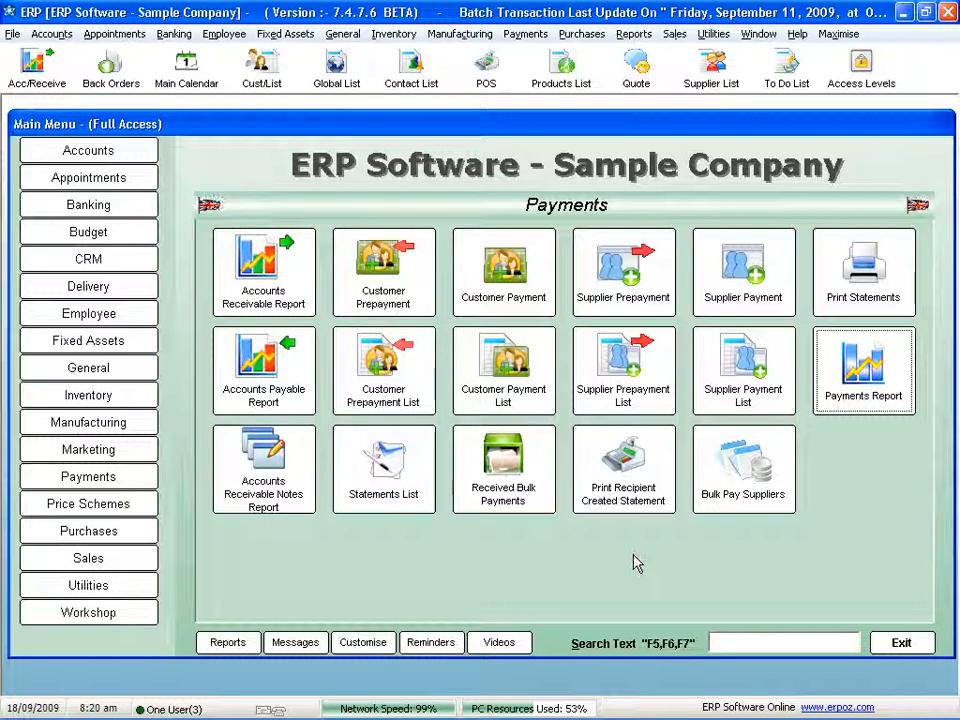
Step: View the Fixed Assets and Budget modules, and return to the Payments module
click(92, 339)
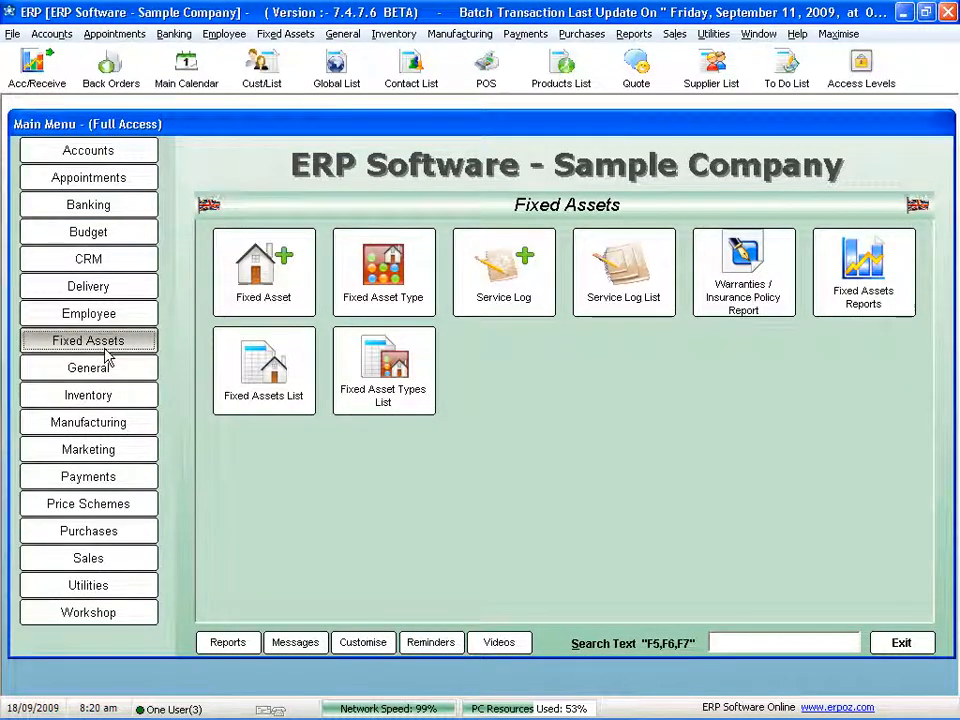
click(94, 236)
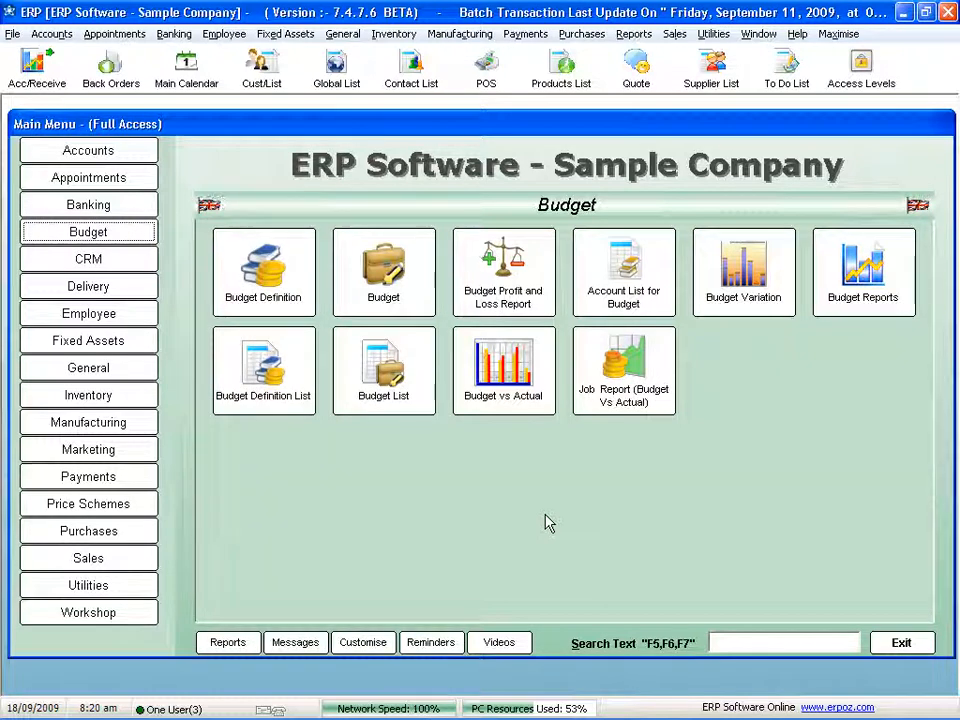
click(118, 480)
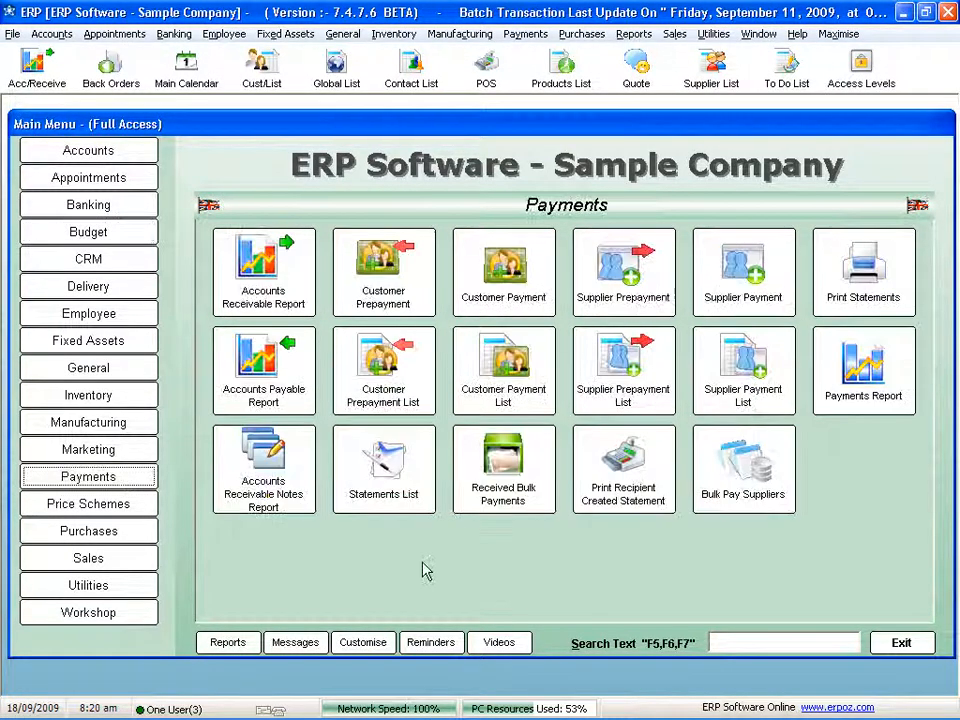